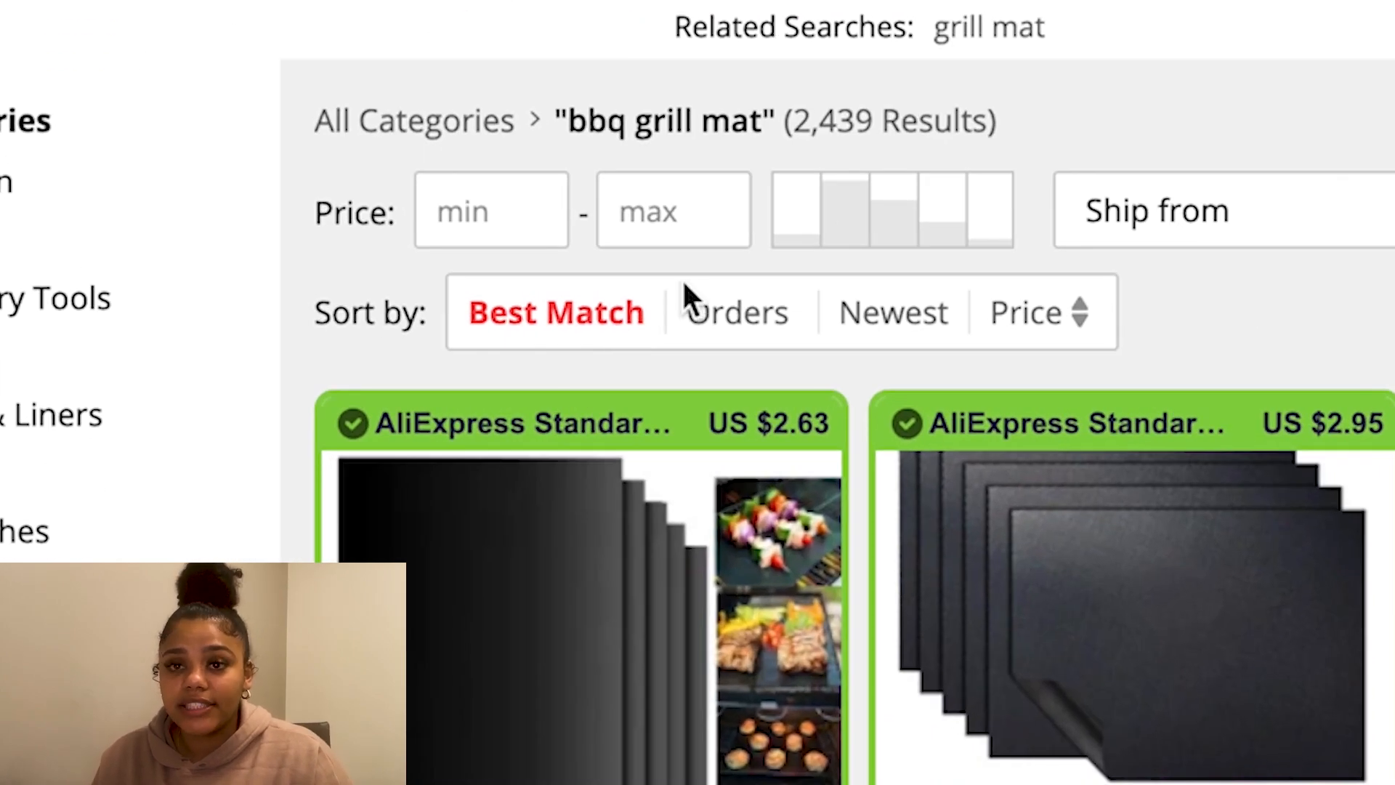
# - Sort the "bbq grill mat" results by orders and check the detailed seller ratings for a non-stick grill mat
pyautogui.click(735, 325)
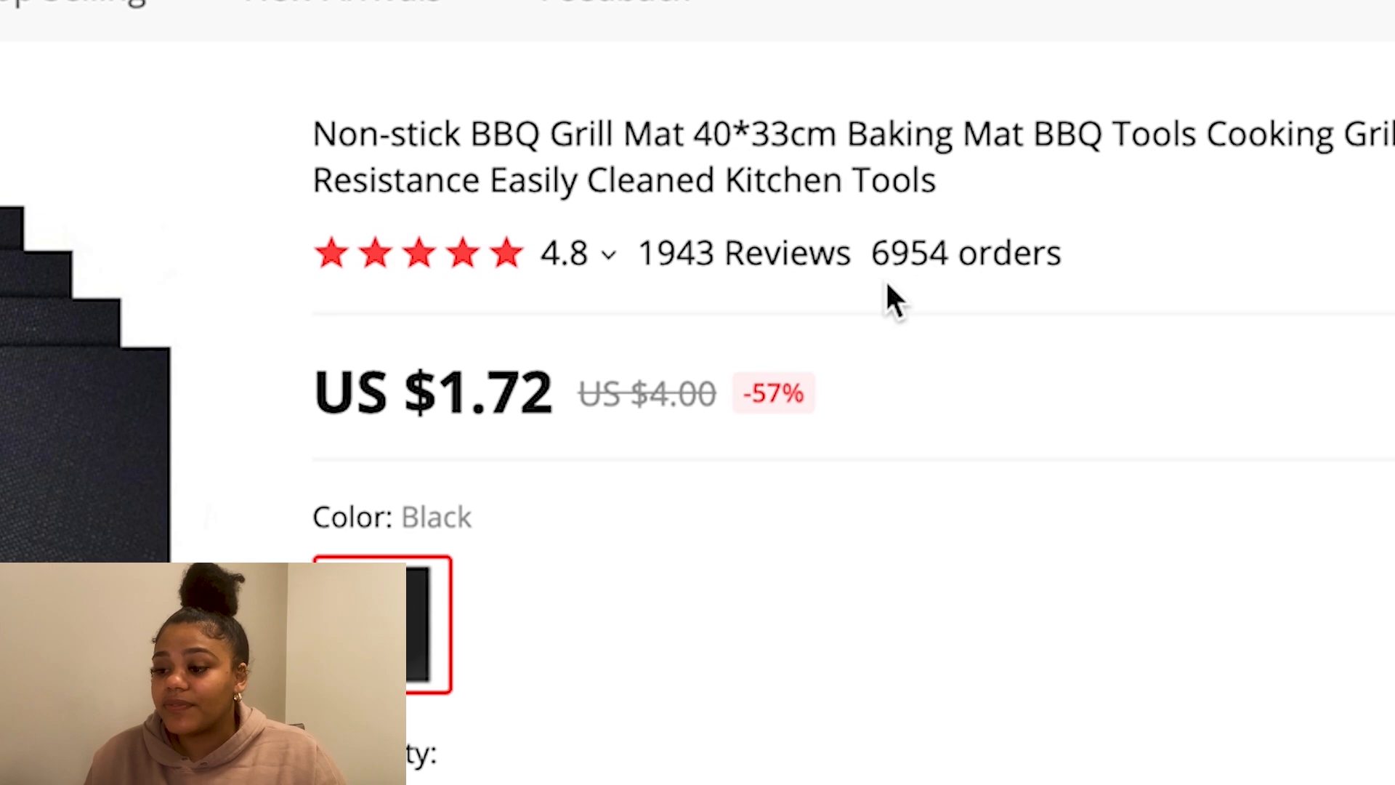
pyautogui.moveTo(441, 82)
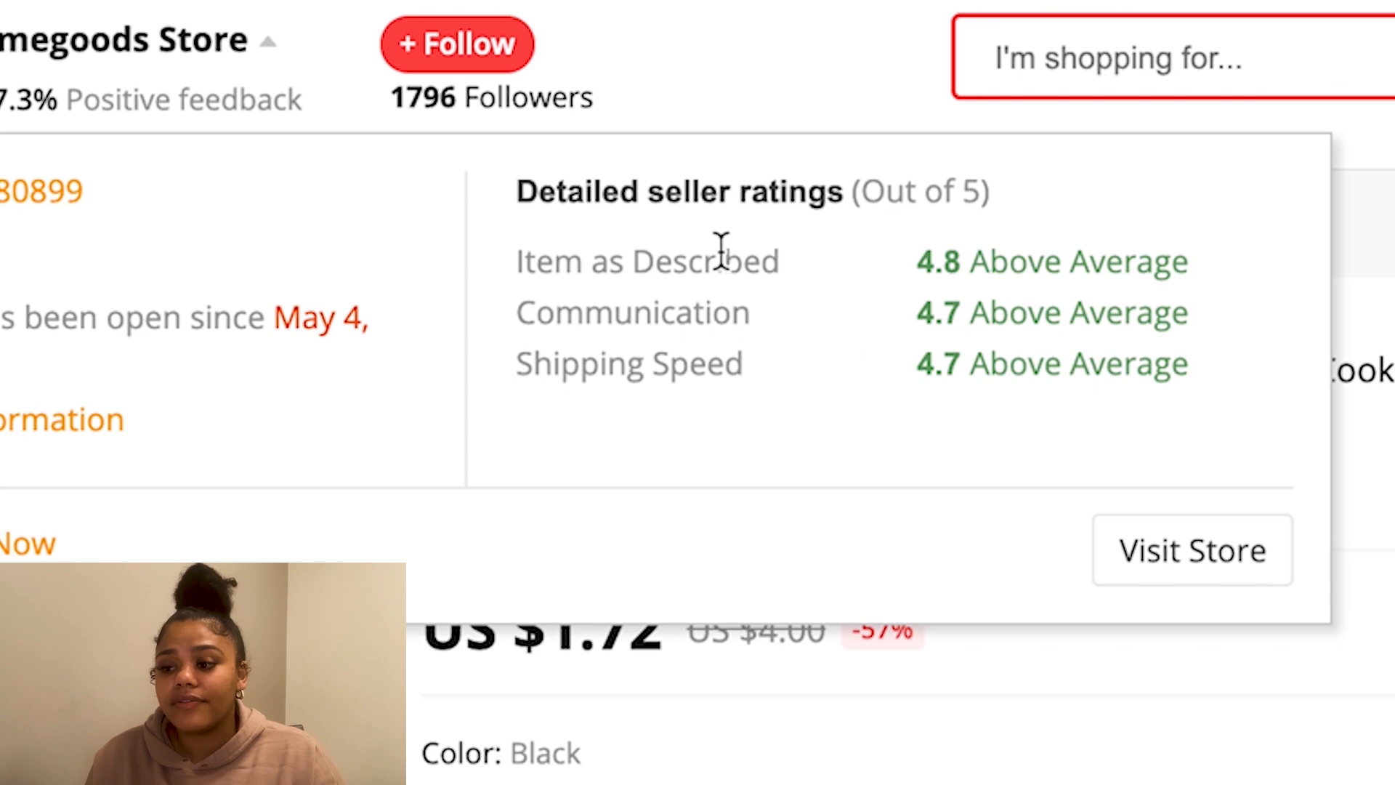
pyautogui.moveTo(719, 255)
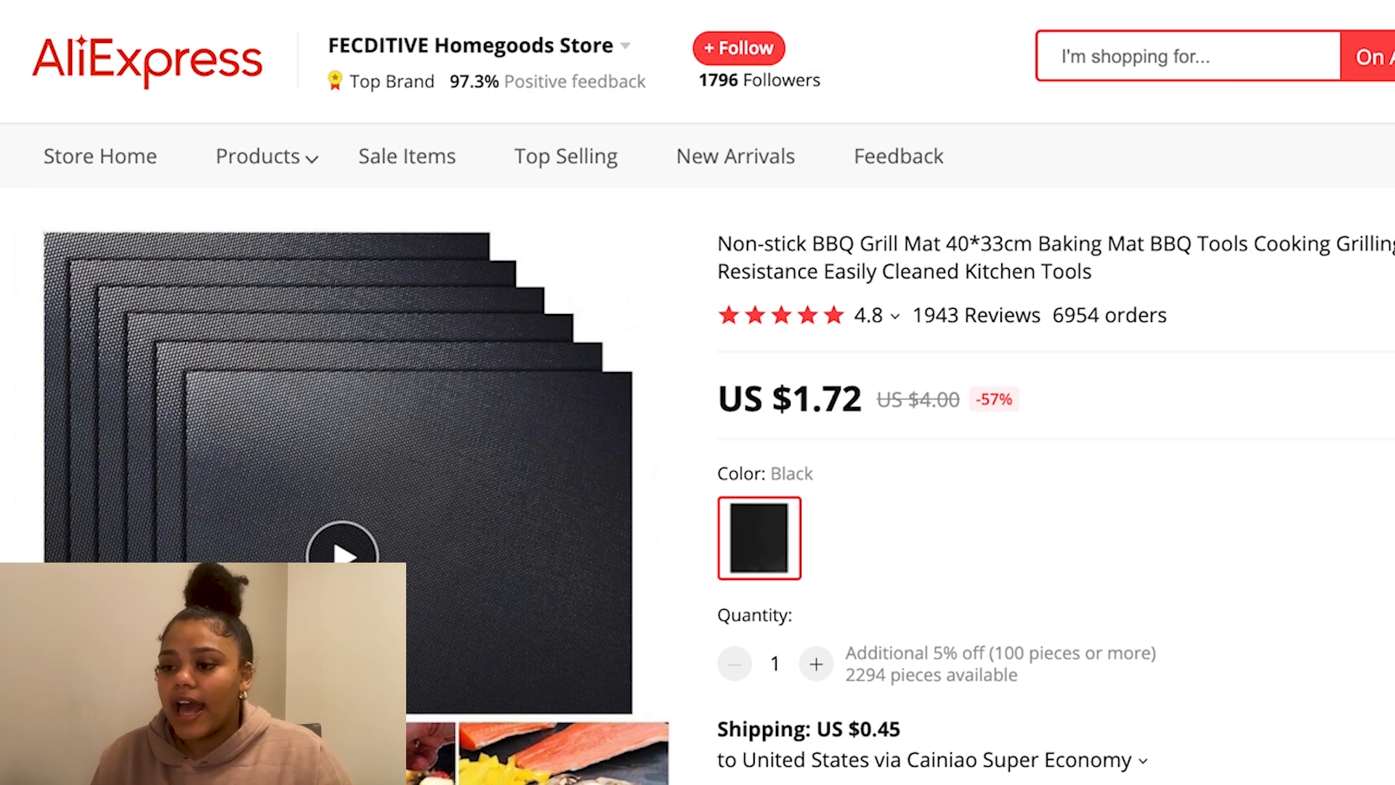
# - Copy the grill mat's product URL, switch to Shopify's apps and open the import list in Oberlo
pyautogui.rightClick(689, 2)
pyautogui.click(802, 56)
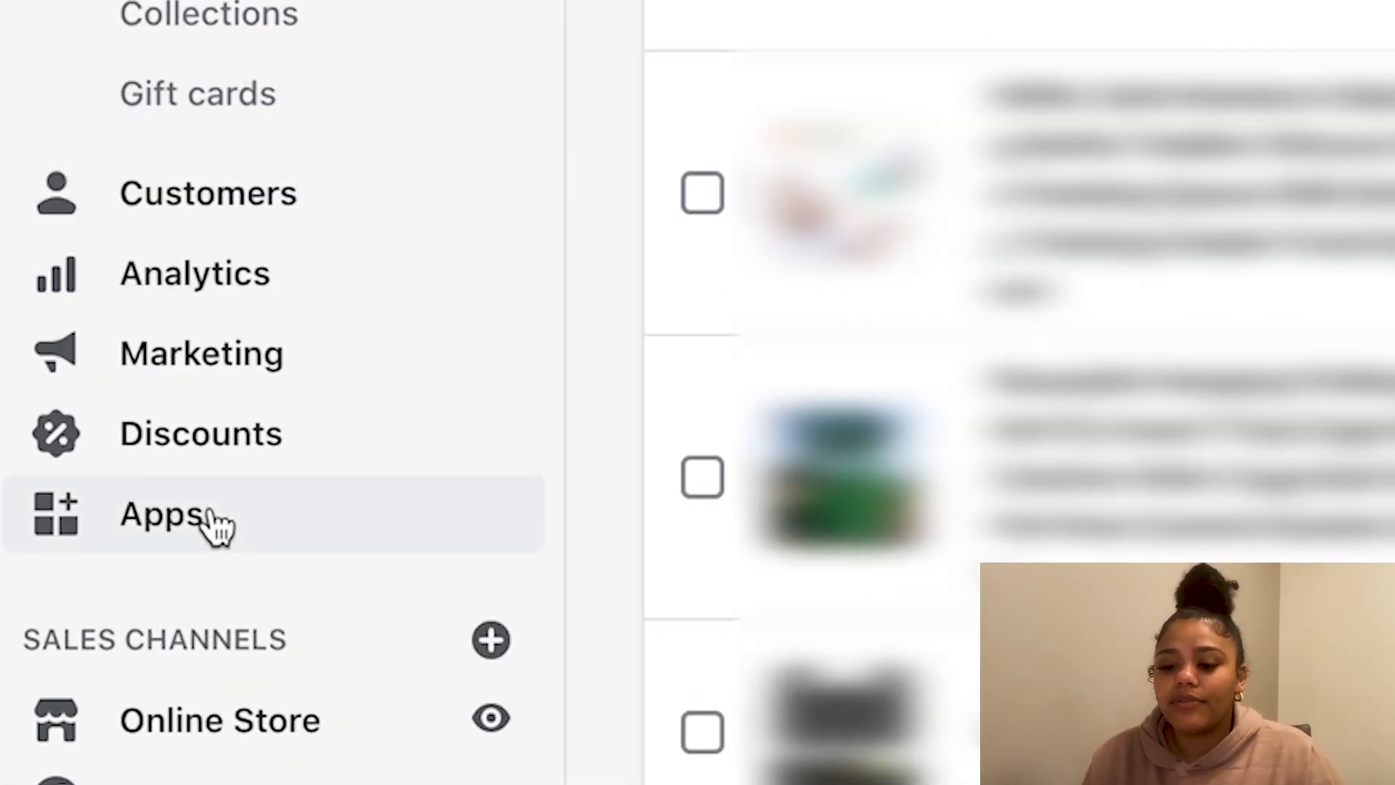
pyautogui.click(217, 521)
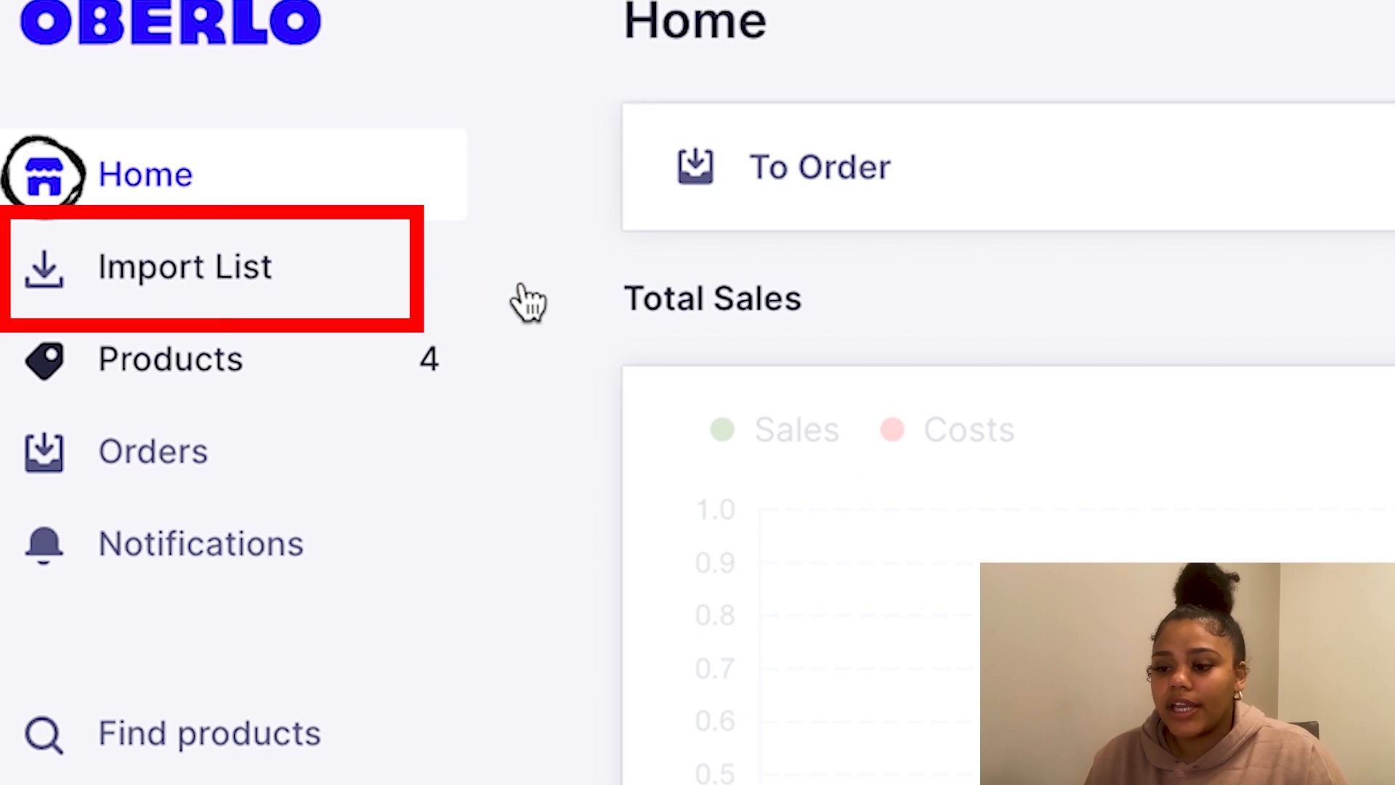
pyautogui.click(201, 284)
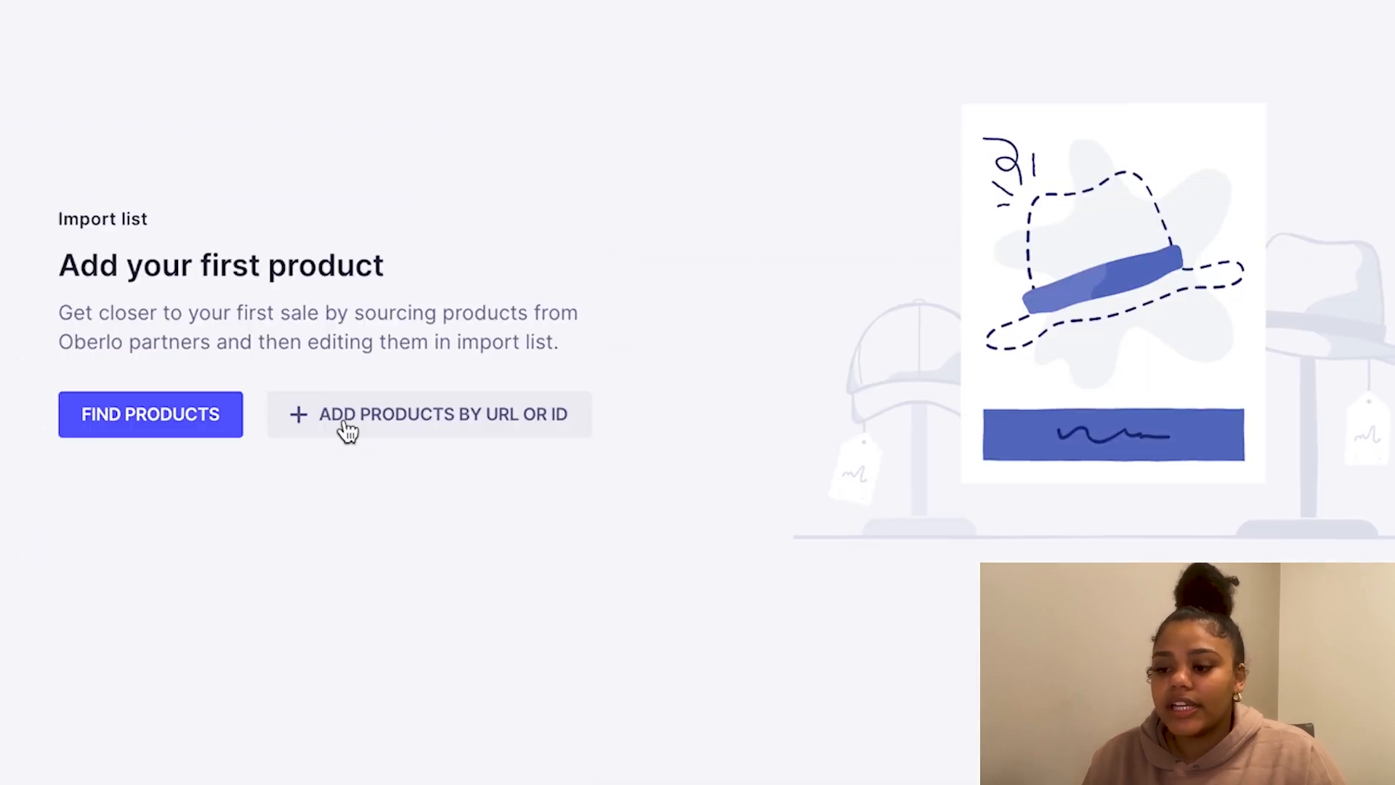
# - Add the grill mat to the import list using its copied product URL
pyautogui.click(421, 438)
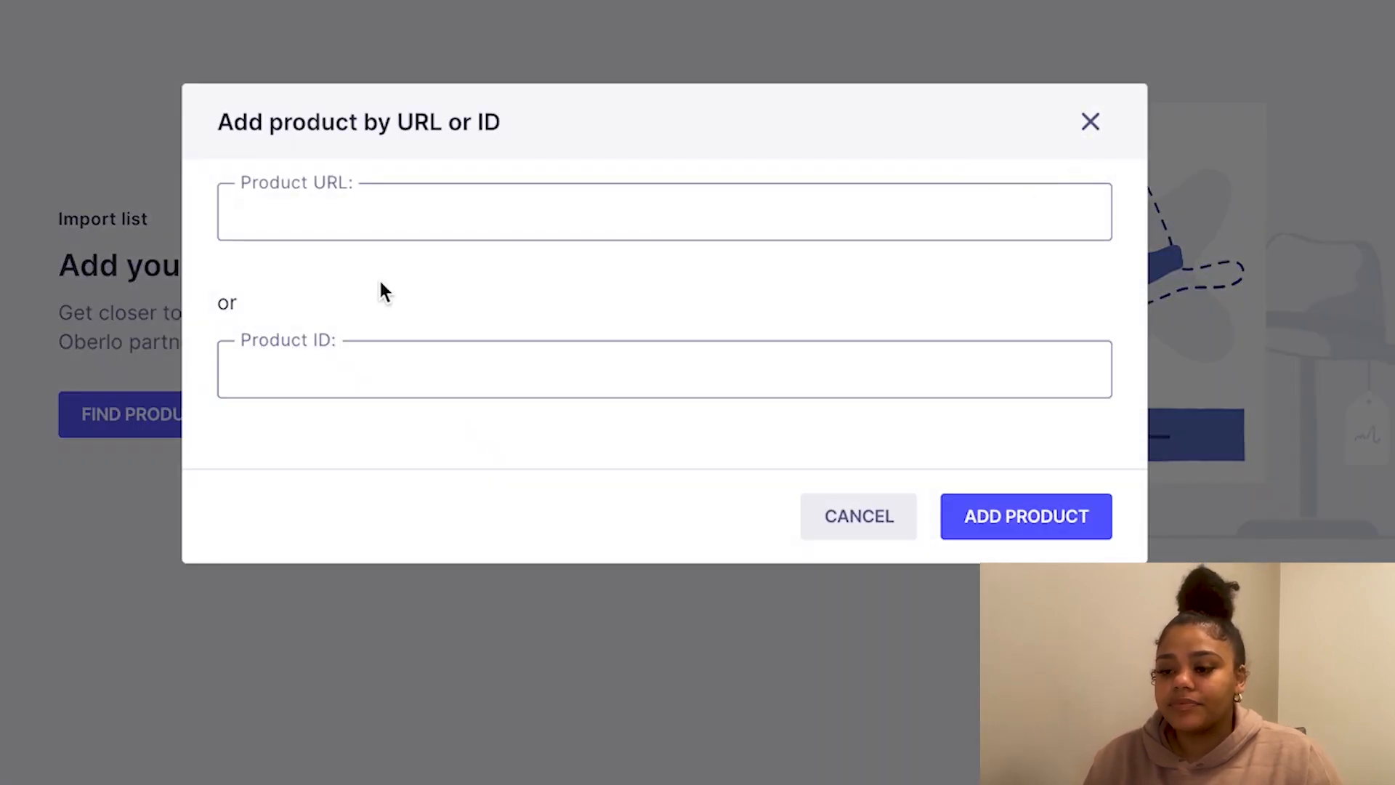
pyautogui.rightClick(389, 213)
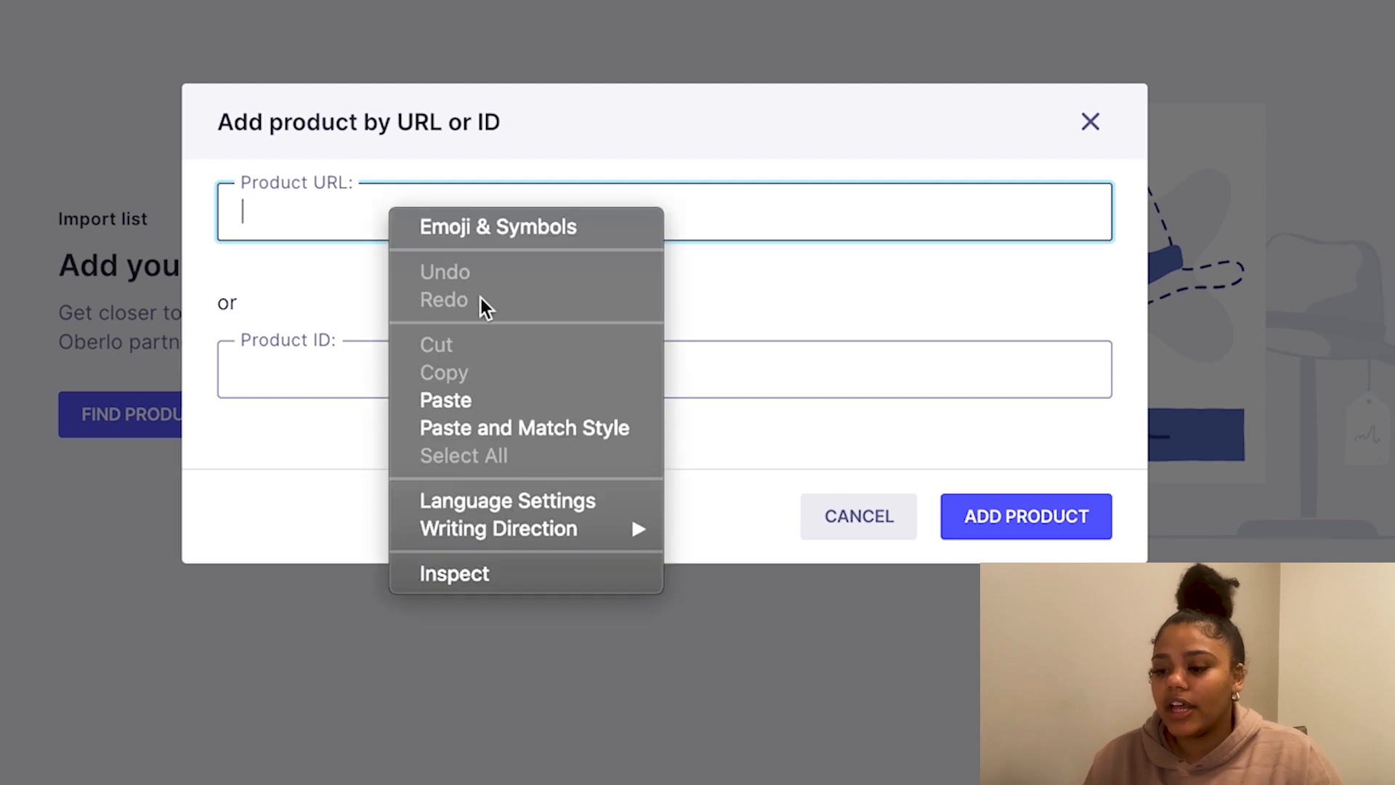
pyautogui.click(463, 401)
pyautogui.click(964, 511)
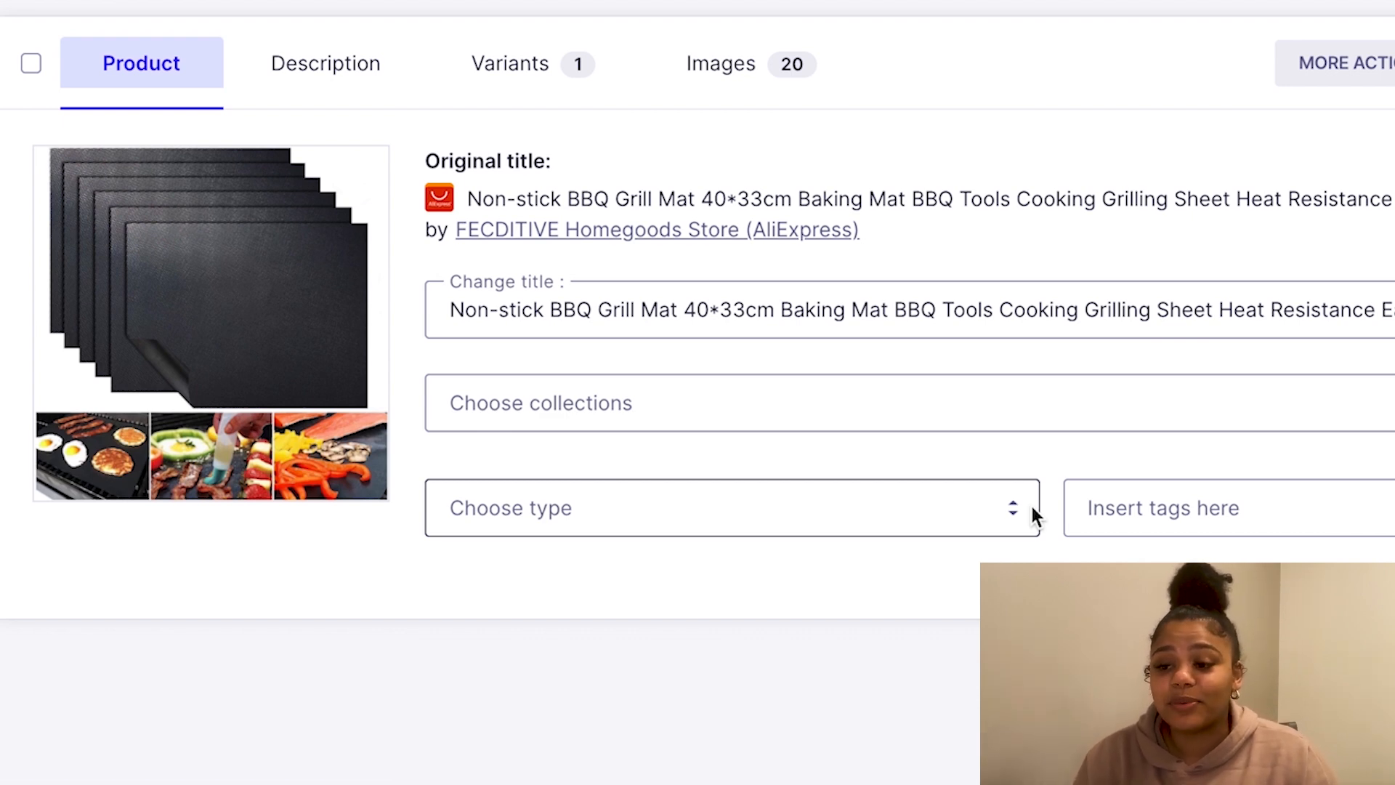
# - Examine the imported grill mat's description, variant pricing and available product images
pyautogui.click(319, 87)
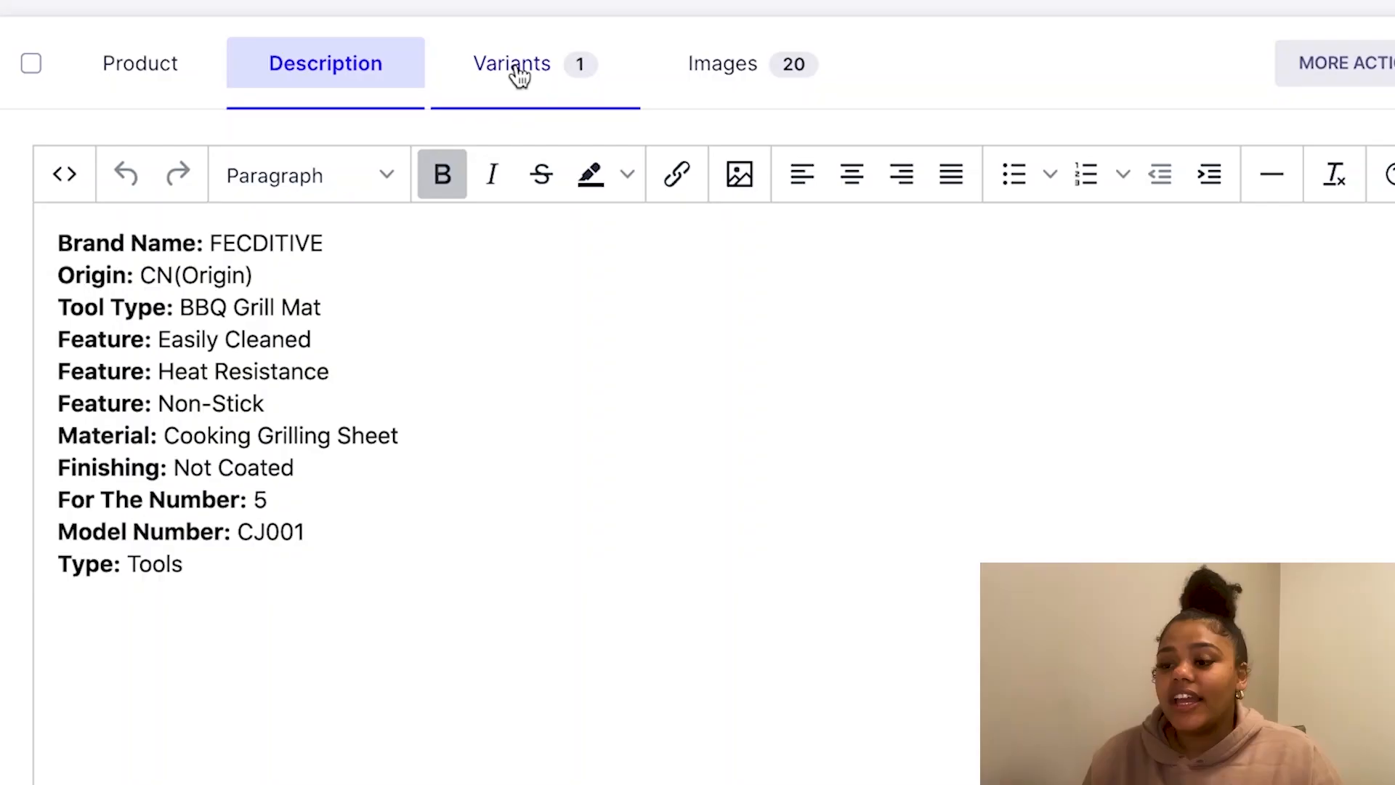
pyautogui.click(513, 71)
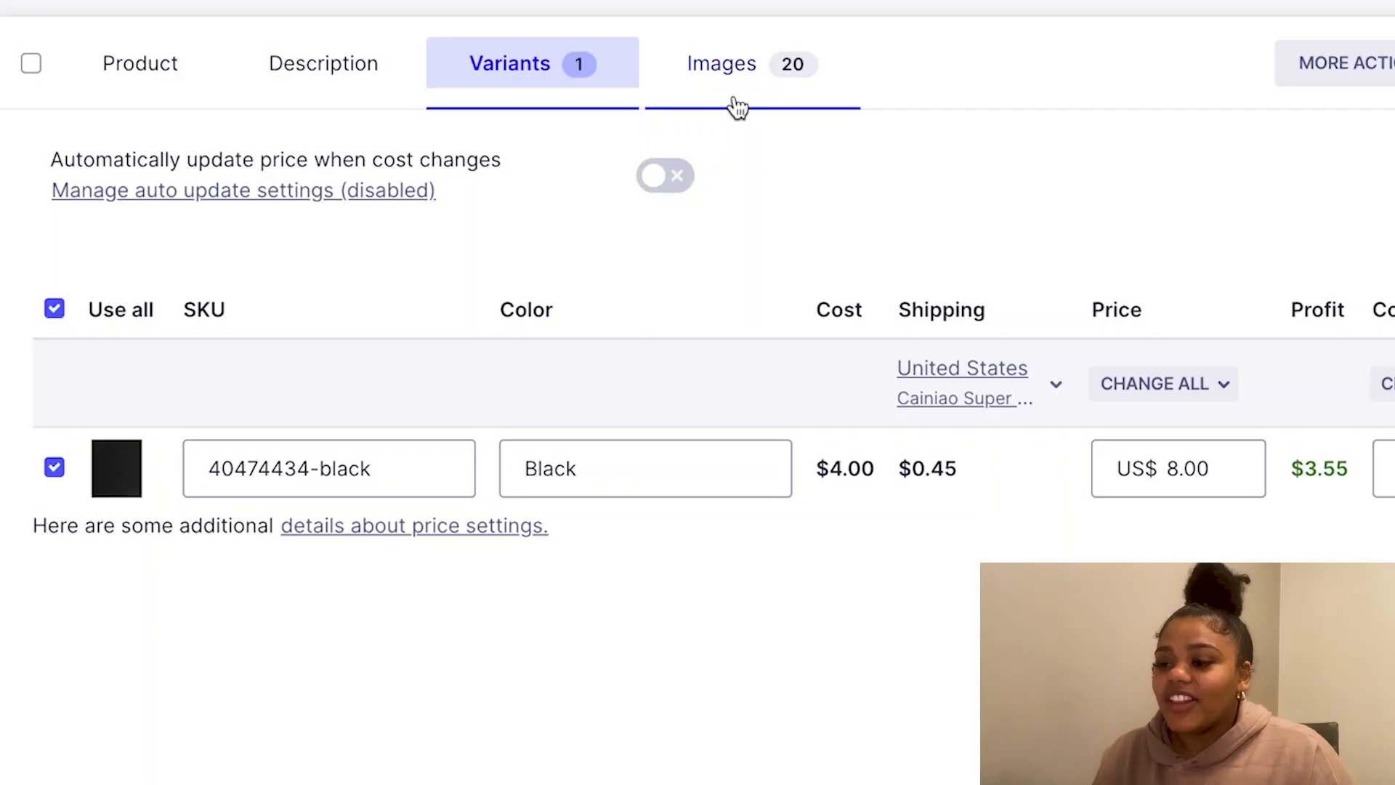
pyautogui.click(735, 106)
pyautogui.scroll(-4, 673, 548)
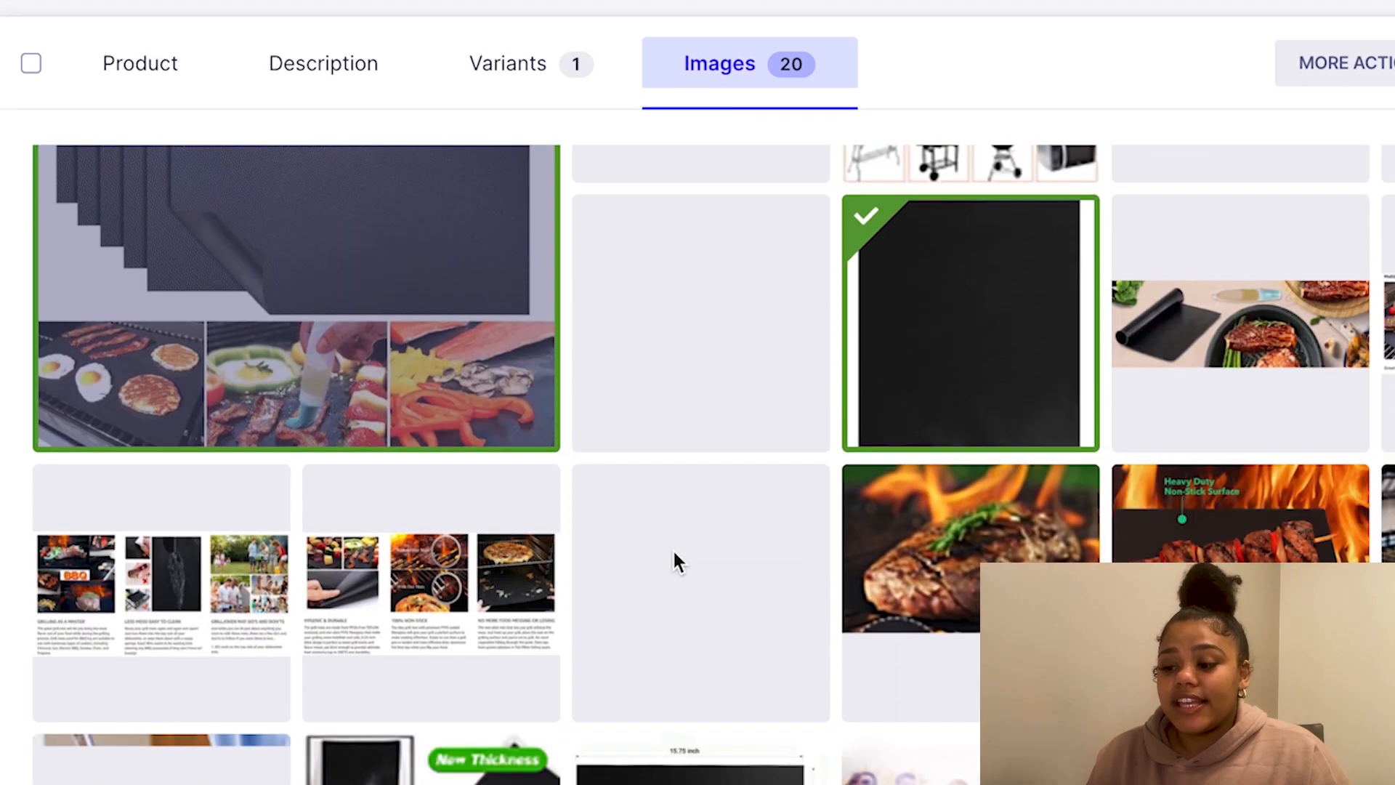
pyautogui.scroll(-2, 678, 538)
pyautogui.scroll(3, 678, 538)
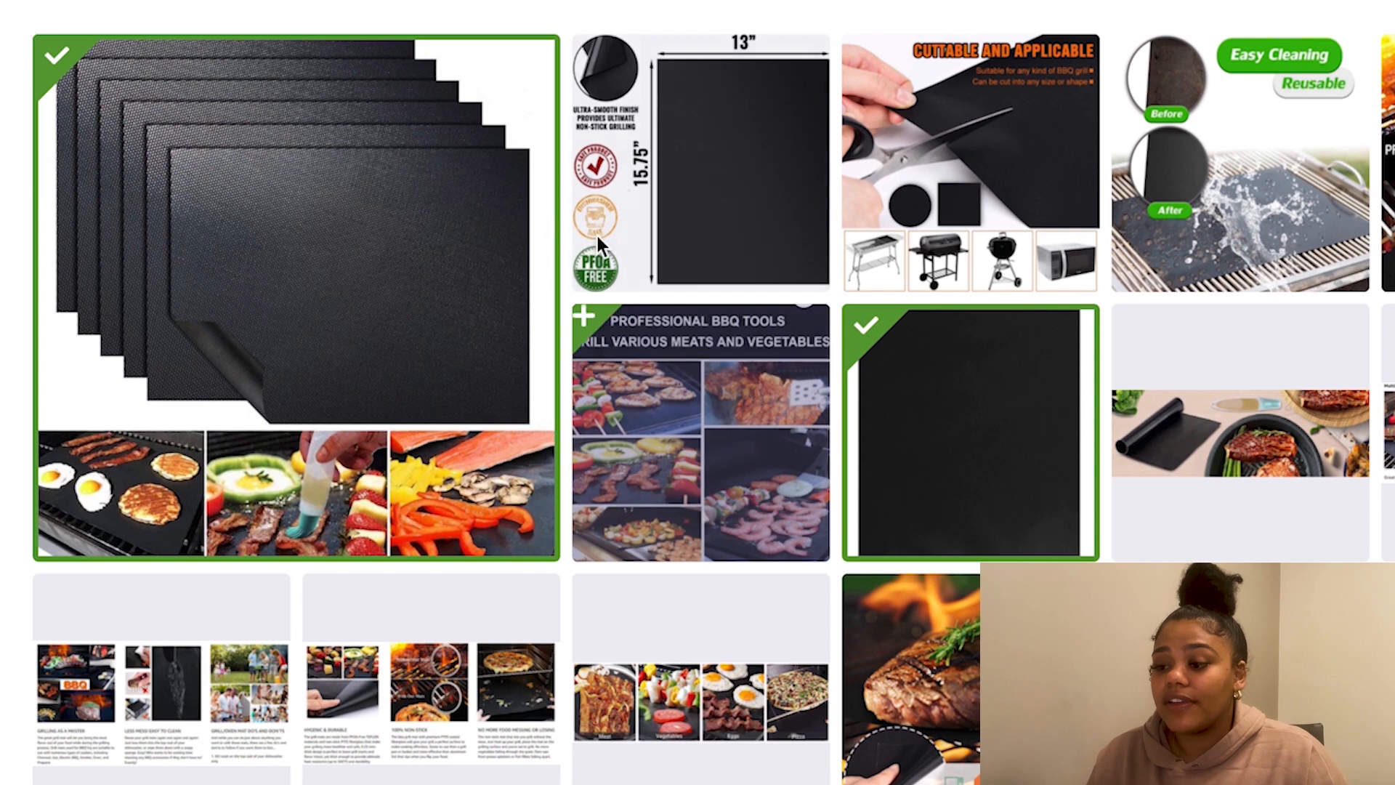
pyautogui.scroll(-4, 657, 665)
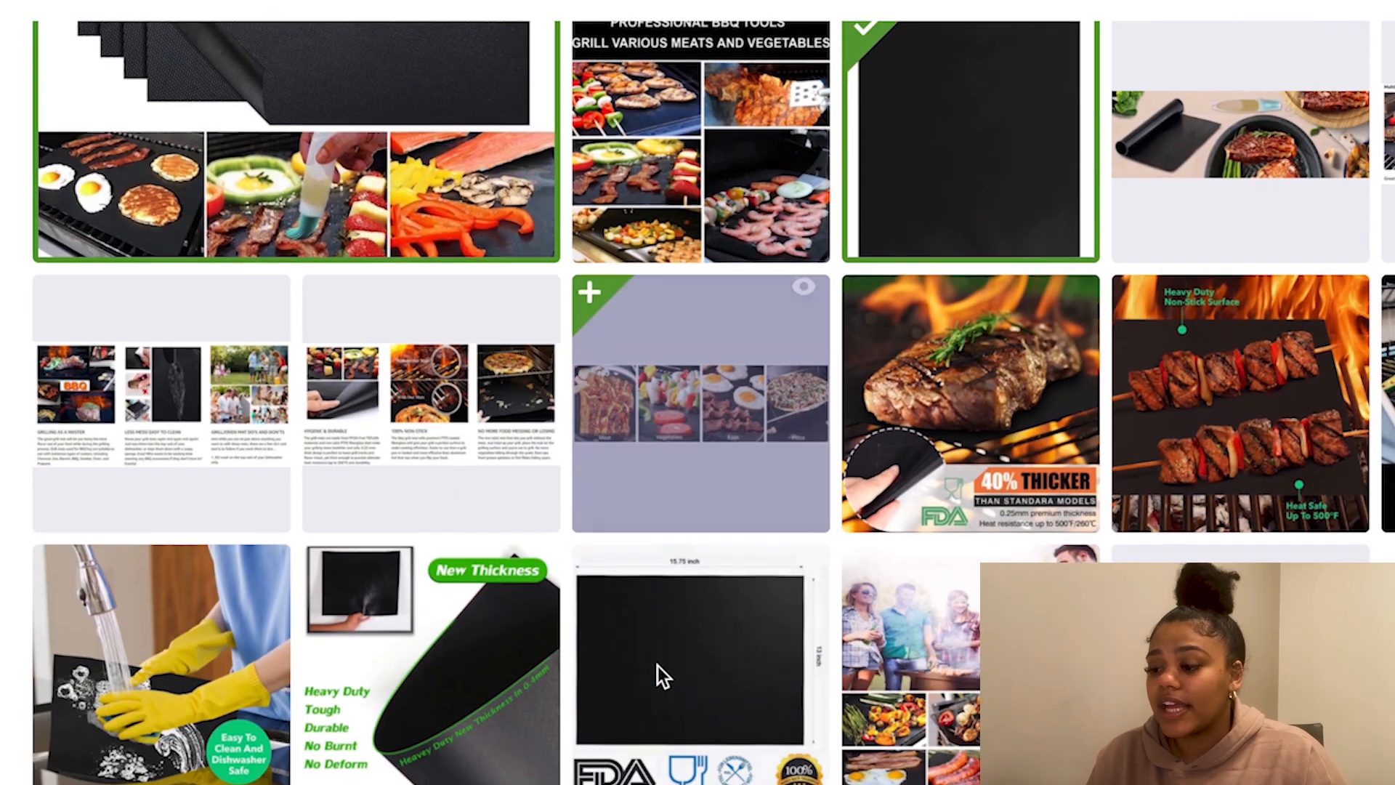
pyautogui.scroll(4, 655, 669)
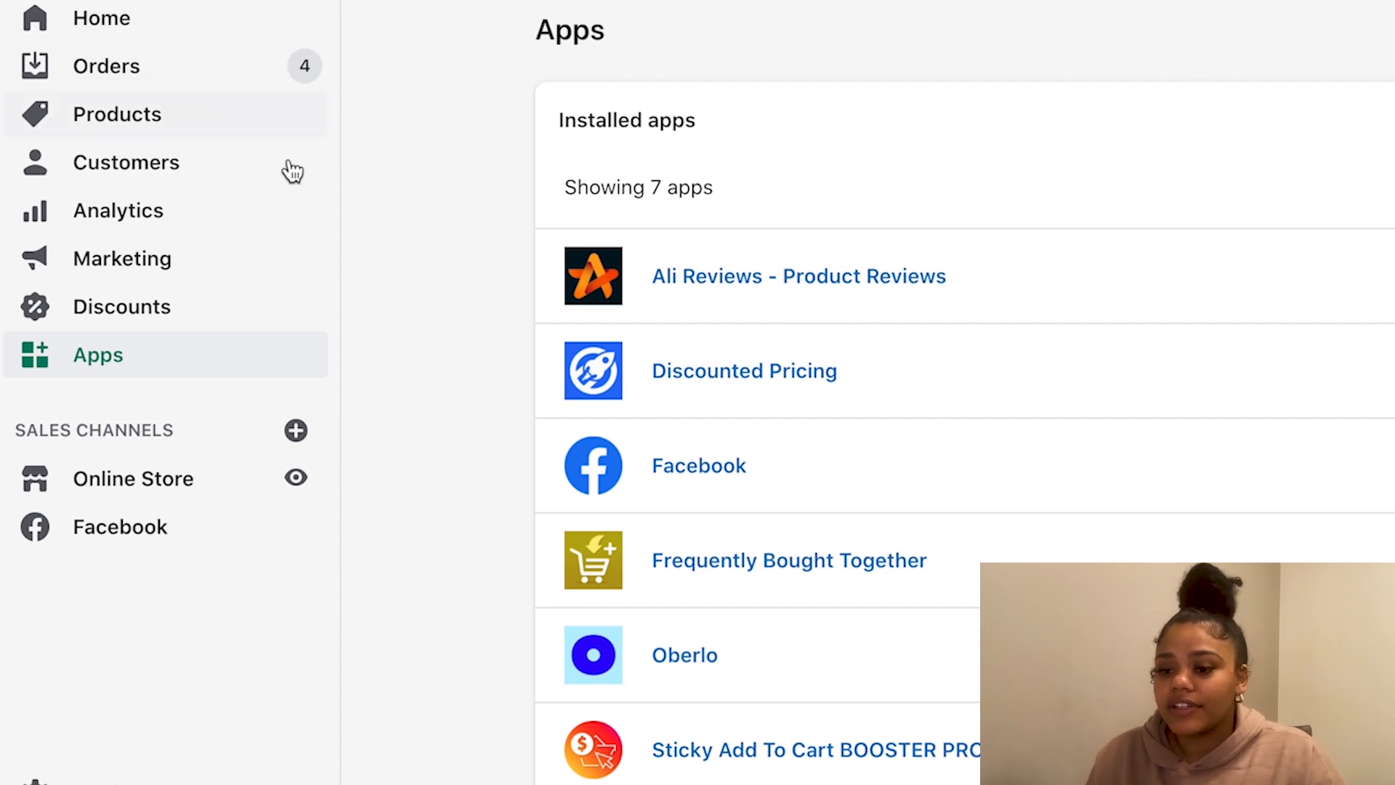
# - Open the Shopify products and examine the title, images and pricing on the DiaperExpress diaper bag's store page
pyautogui.click(155, 125)
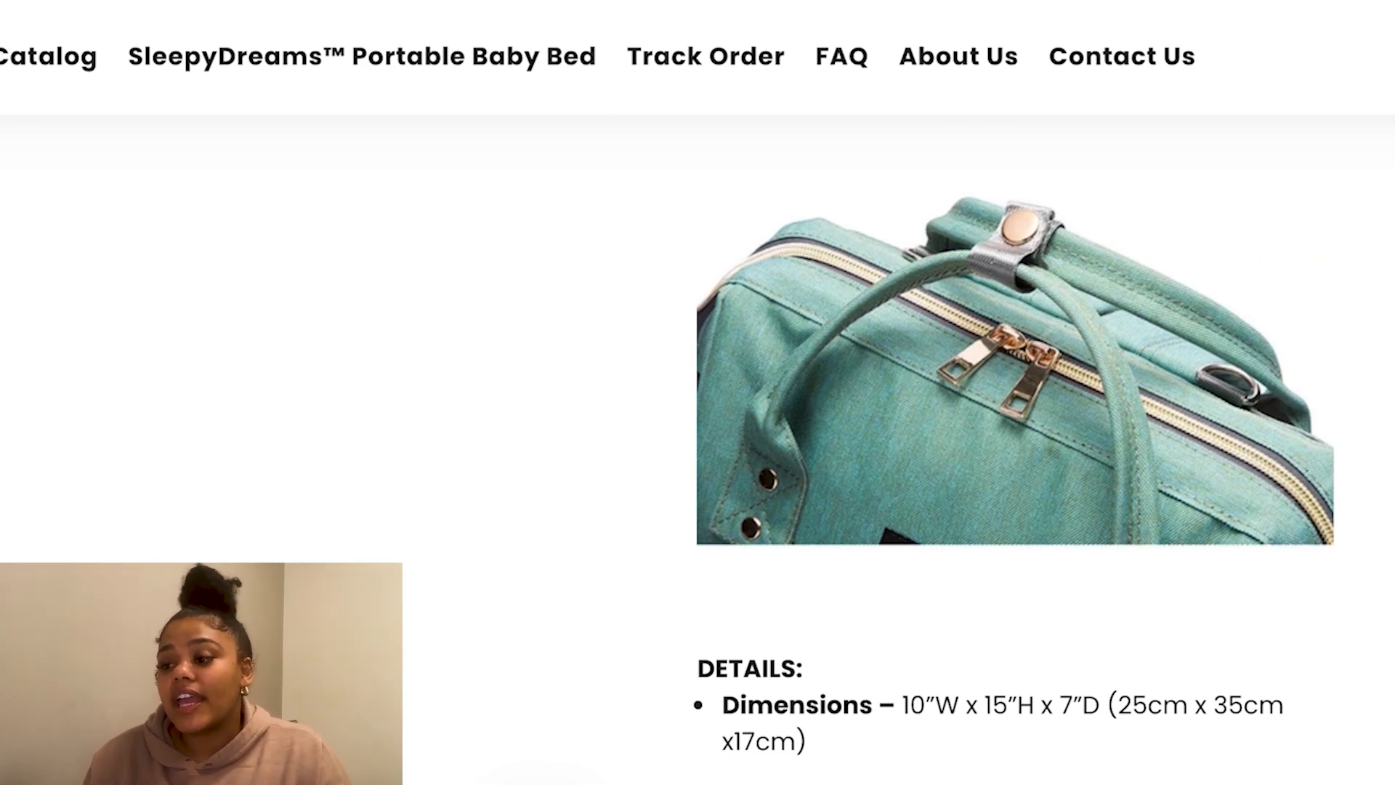
pyautogui.scroll(20, 547, 653)
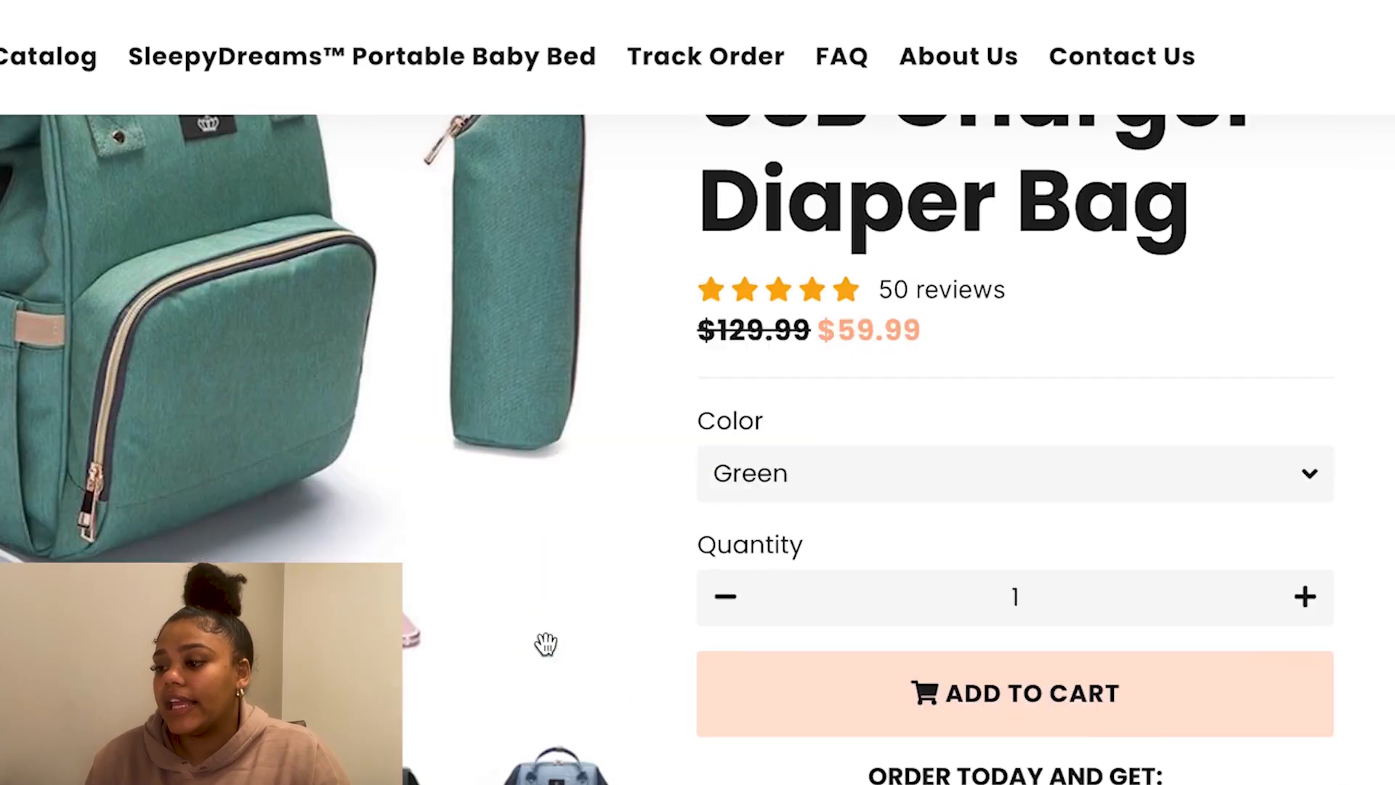
pyautogui.scroll(-4, 547, 653)
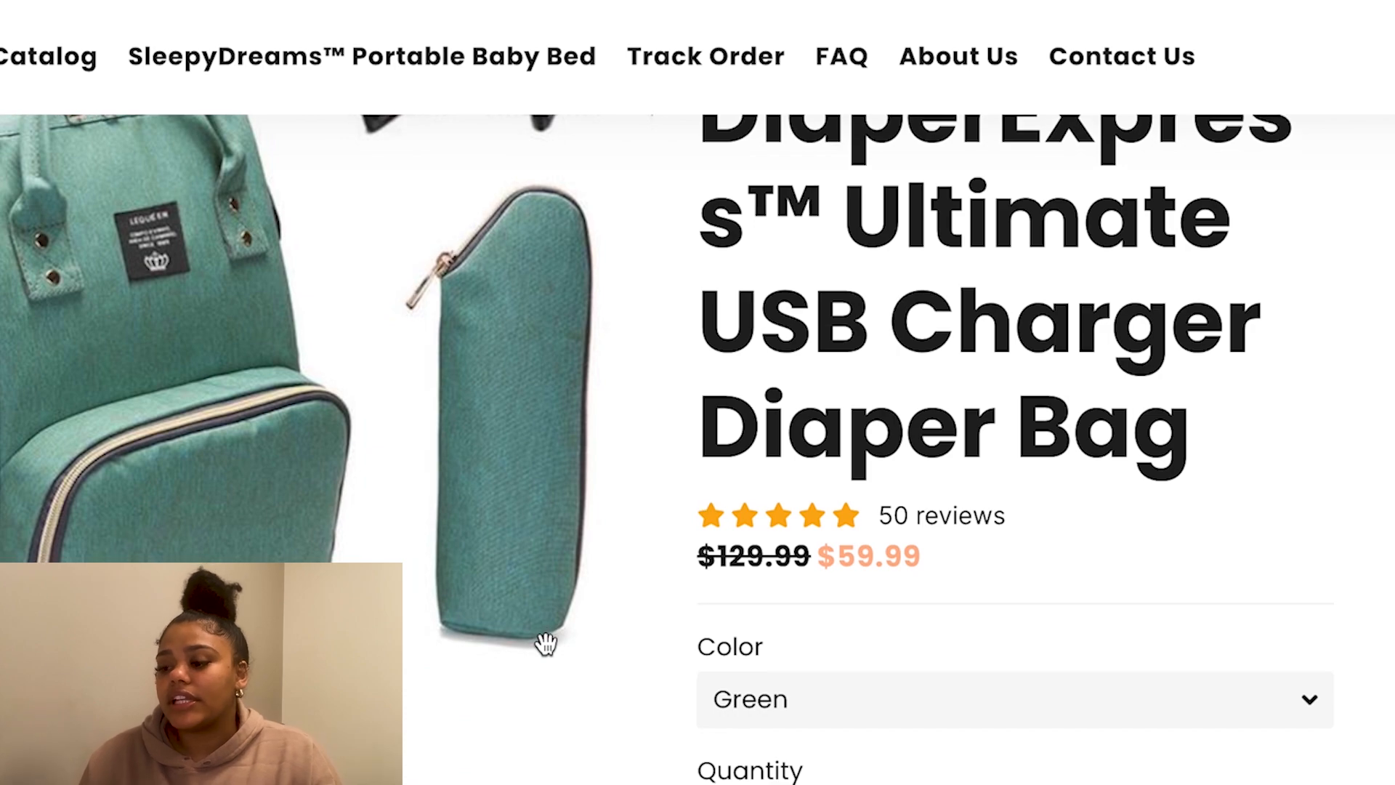
pyautogui.scroll(4, 584, 574)
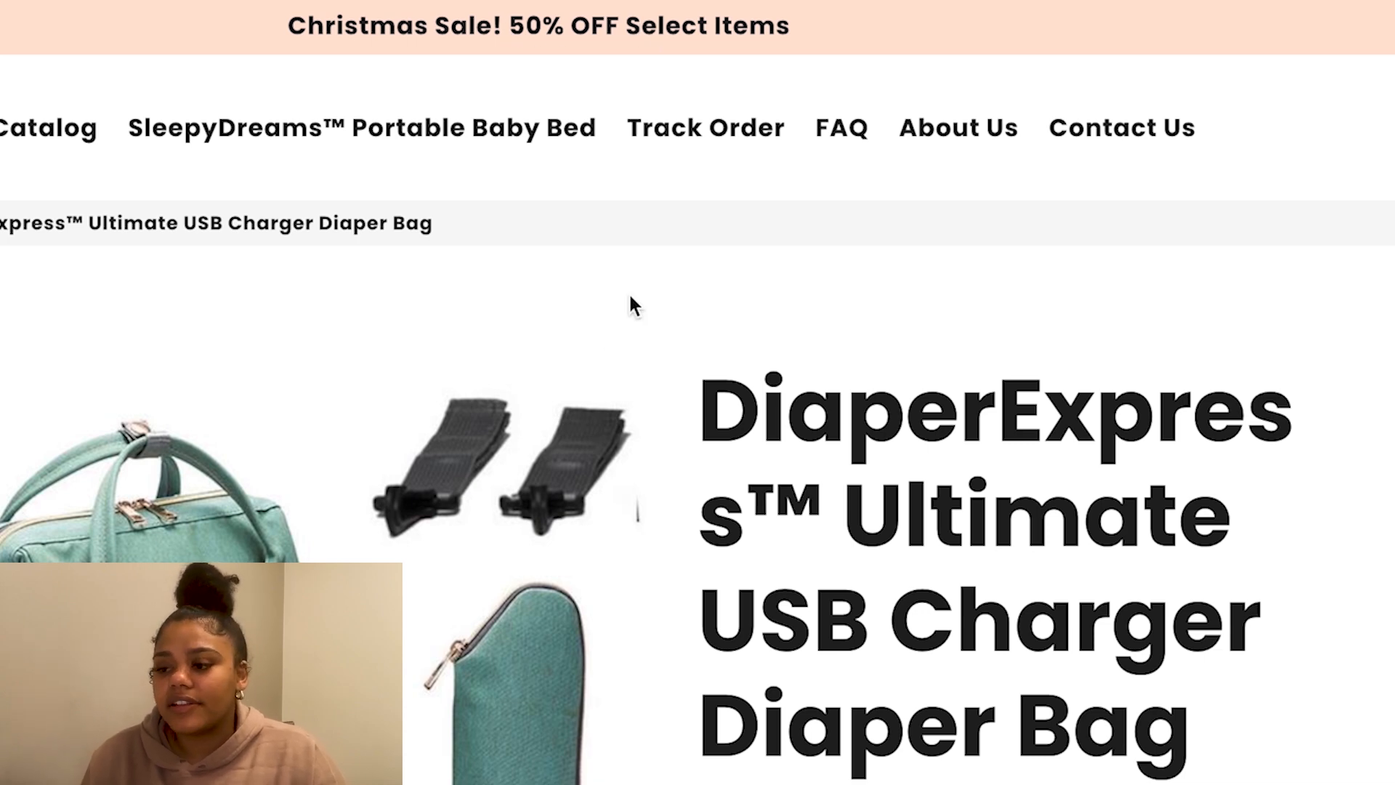
pyautogui.scroll(-3, 697, 592)
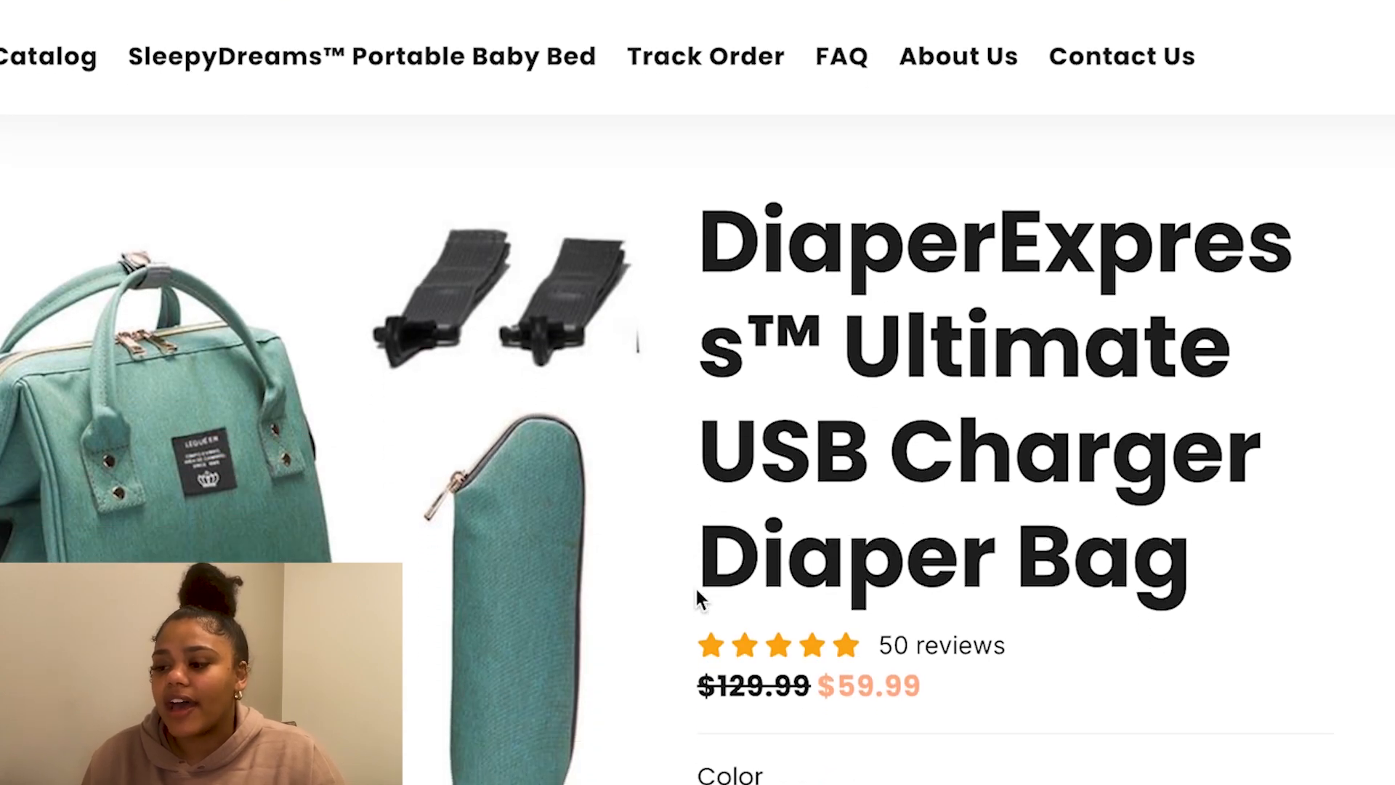
pyautogui.scroll(-1, 696, 593)
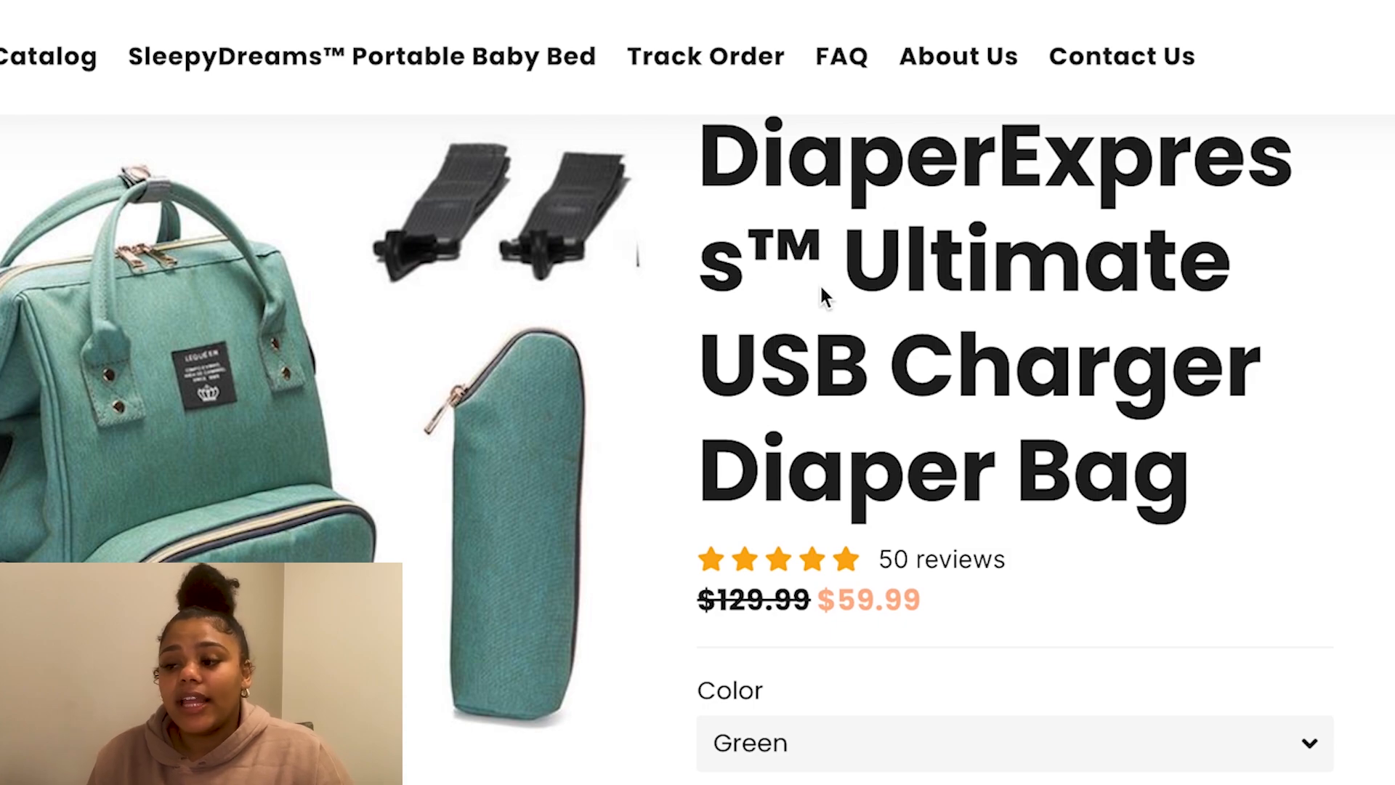
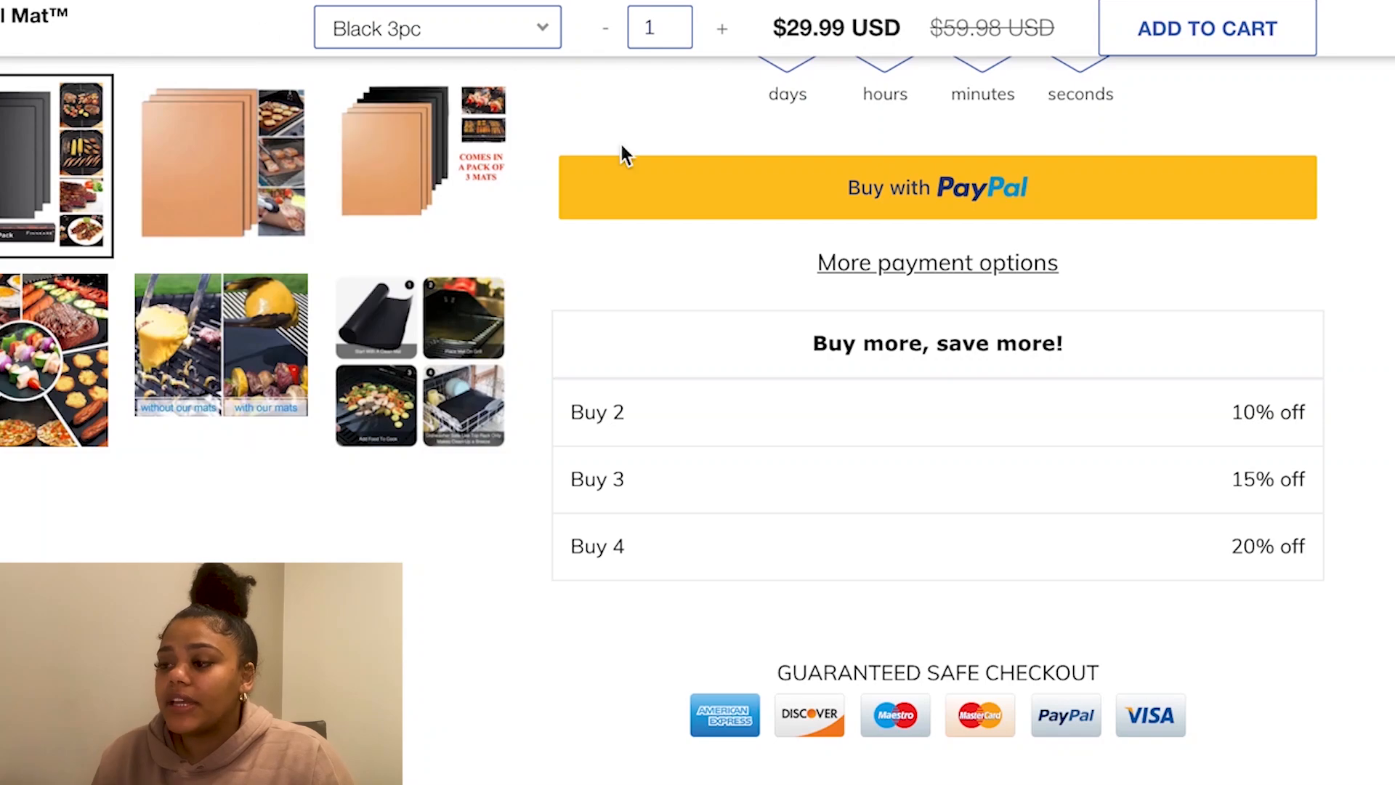
# - Examine the sale countdown, quantity discounts and safe-checkout badges on the Non-Stick Grill Mat store page
pyautogui.scroll(5, 639, 247)
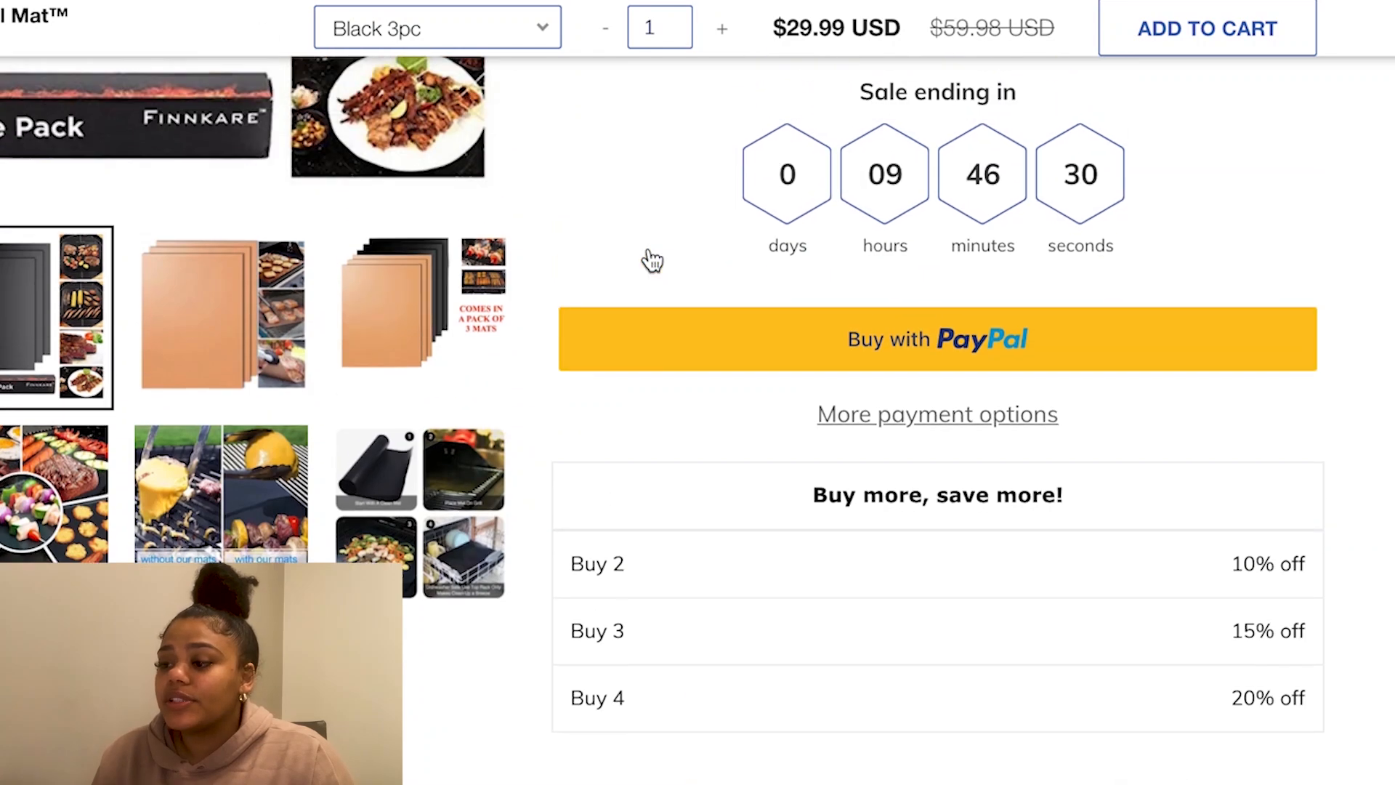
pyautogui.scroll(-5, 648, 258)
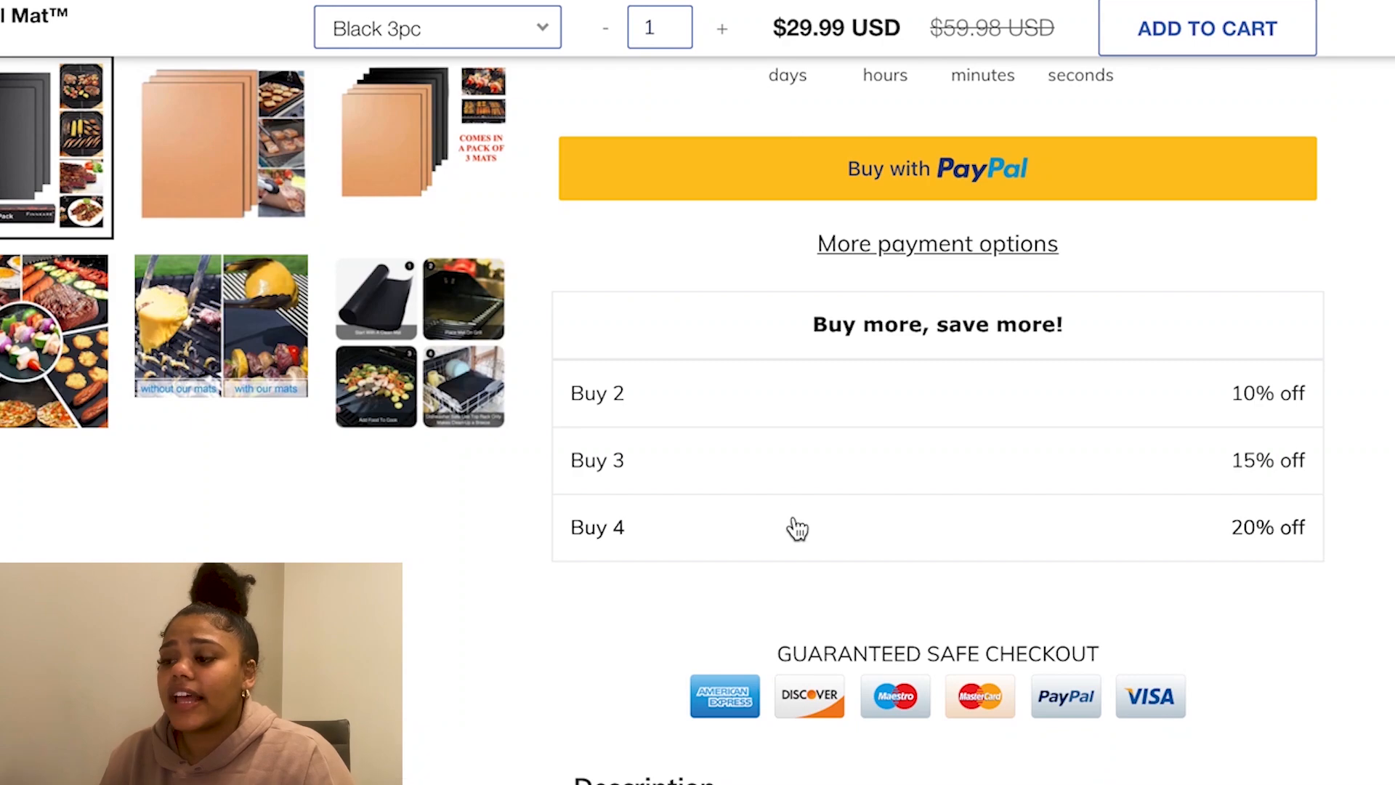
pyautogui.scroll(-10, 794, 523)
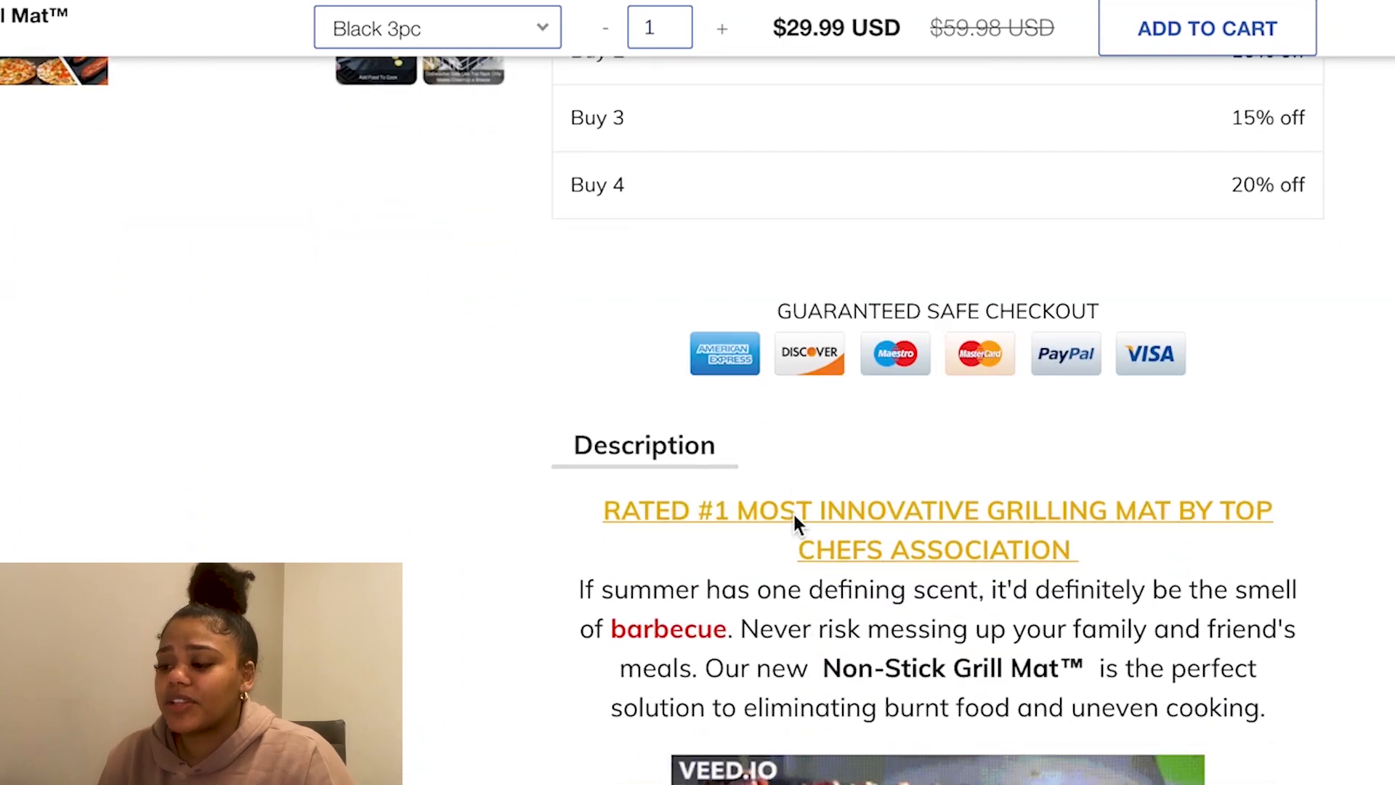
pyautogui.scroll(2, 794, 523)
pyautogui.scroll(1, 681, 361)
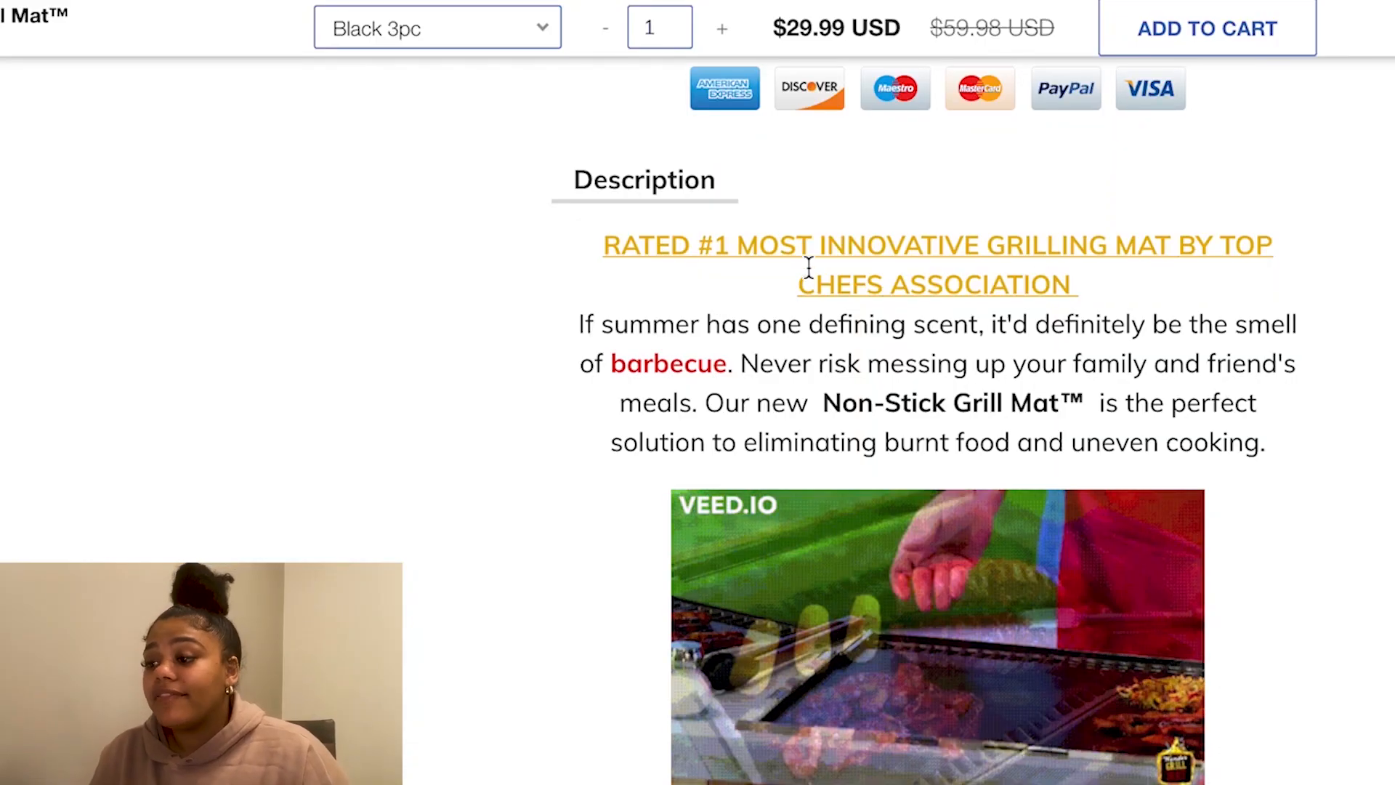
# - Read through the Non-Stick Grill Mat's description, covering its headings, benefit texts, images and animated demonstrations
pyautogui.scroll(-1, 979, 371)
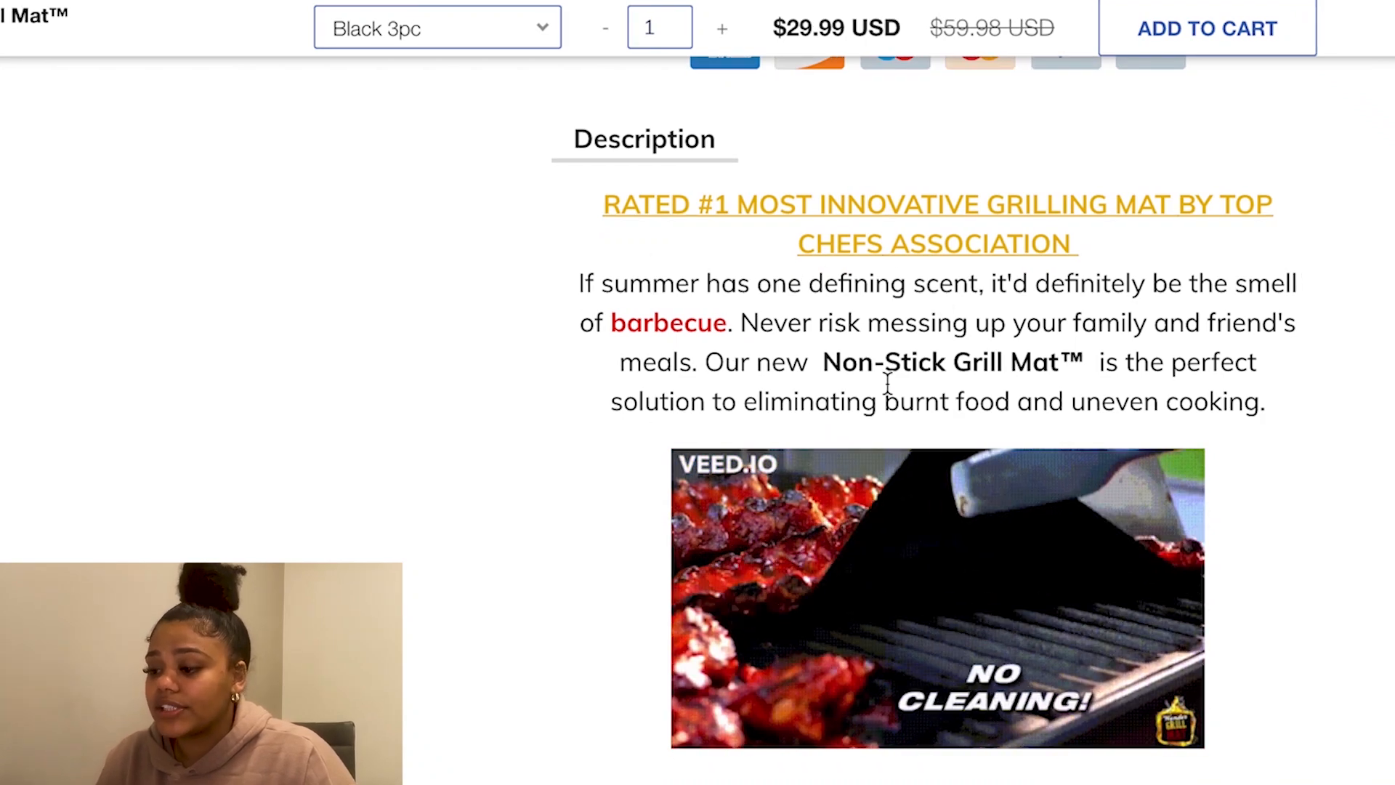
pyautogui.scroll(-3, 914, 566)
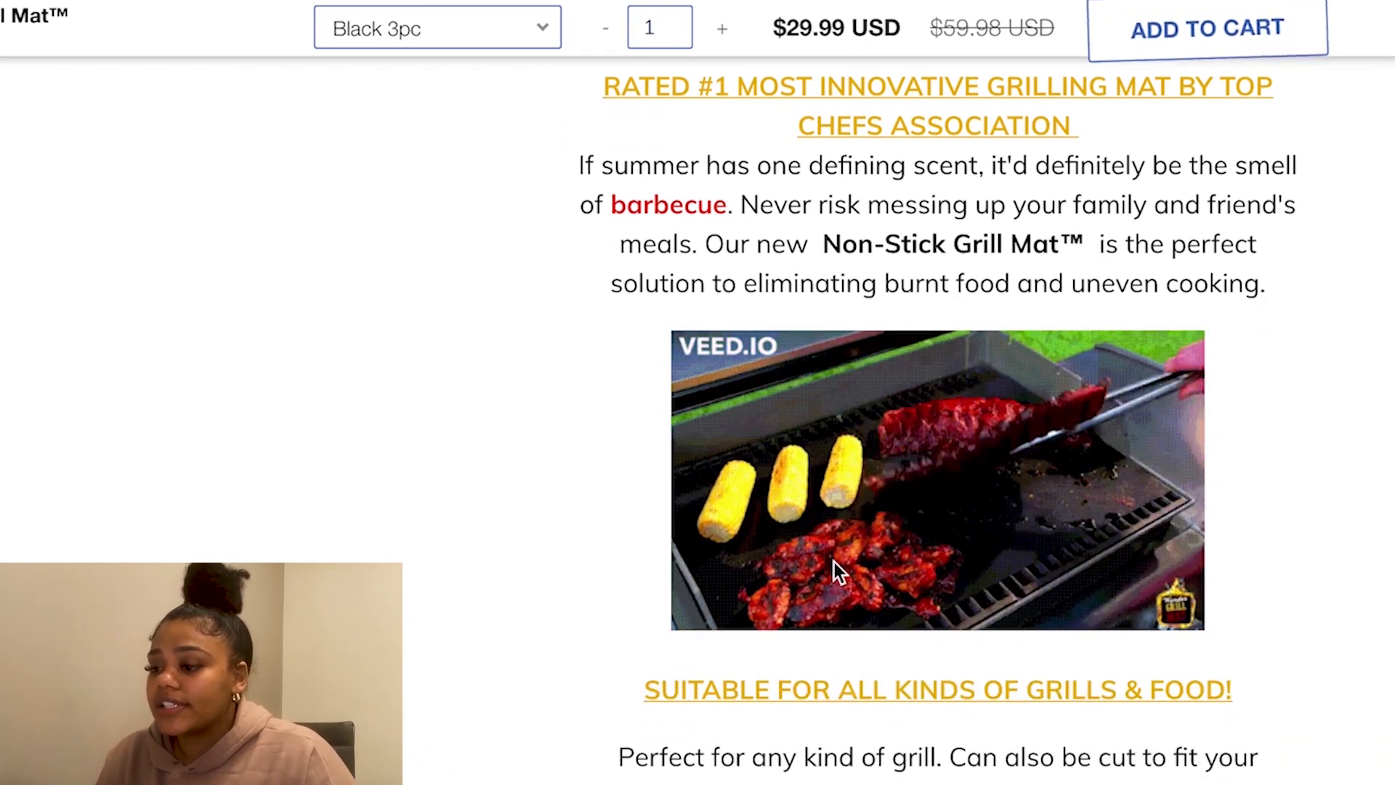
pyautogui.scroll(-3, 917, 669)
pyautogui.scroll(-2, 916, 670)
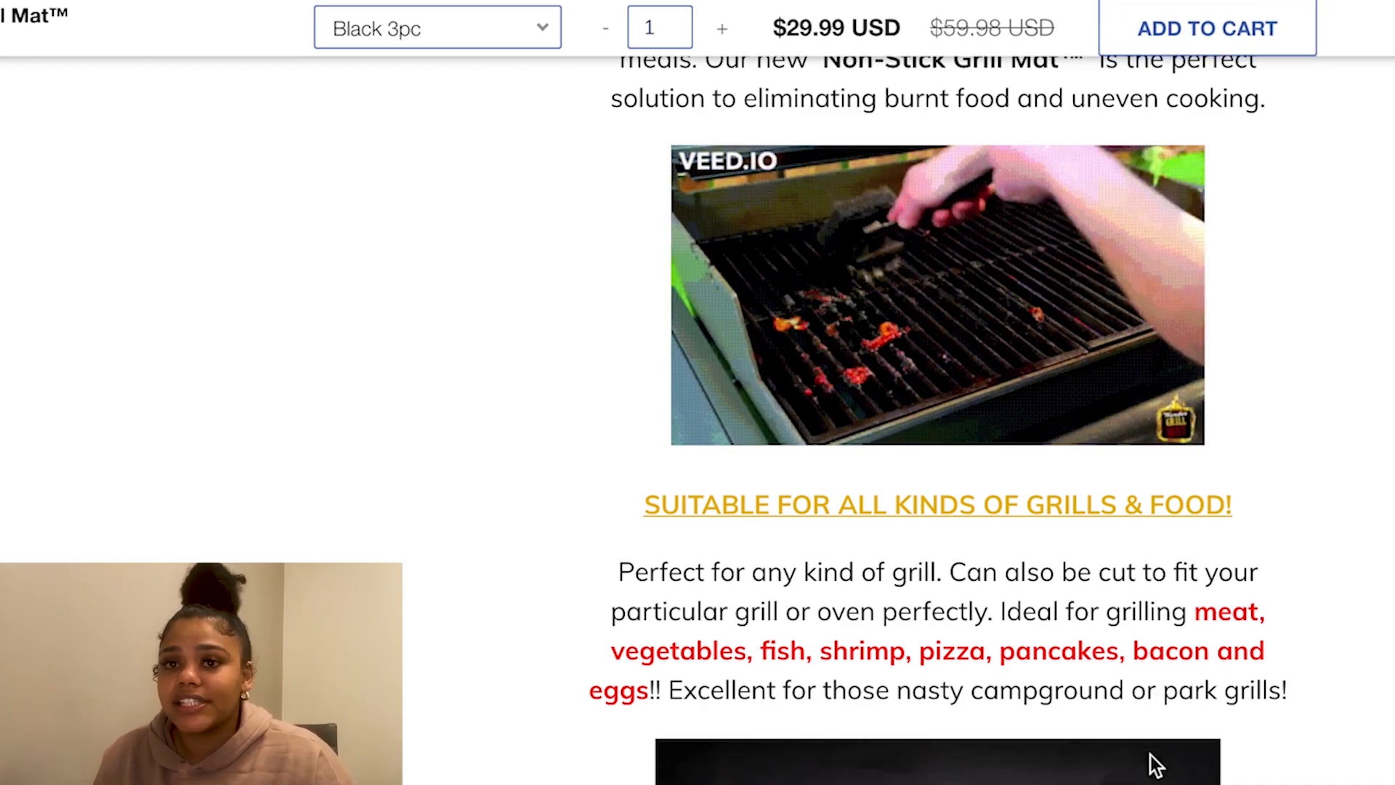
pyautogui.scroll(-7, 1150, 755)
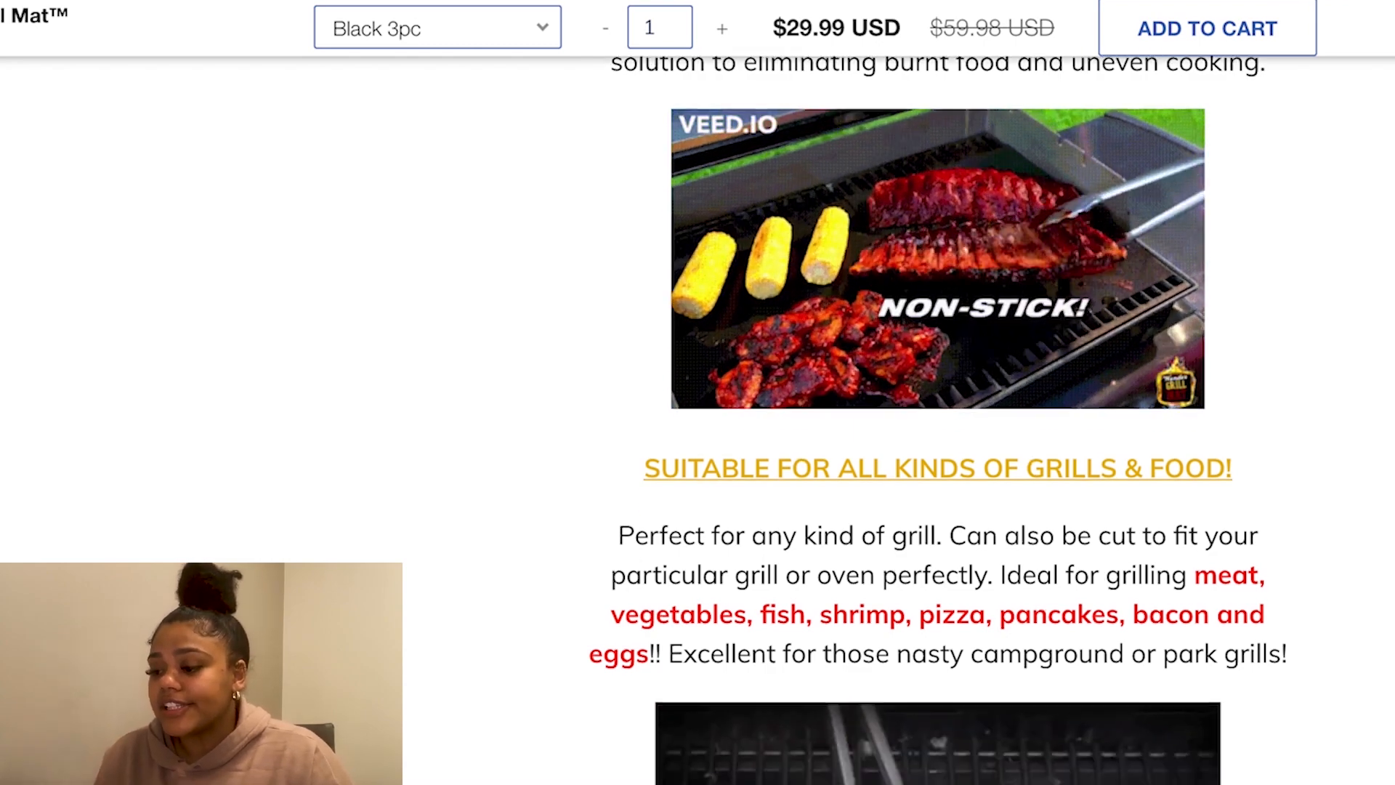
pyautogui.scroll(-7, 937, 419)
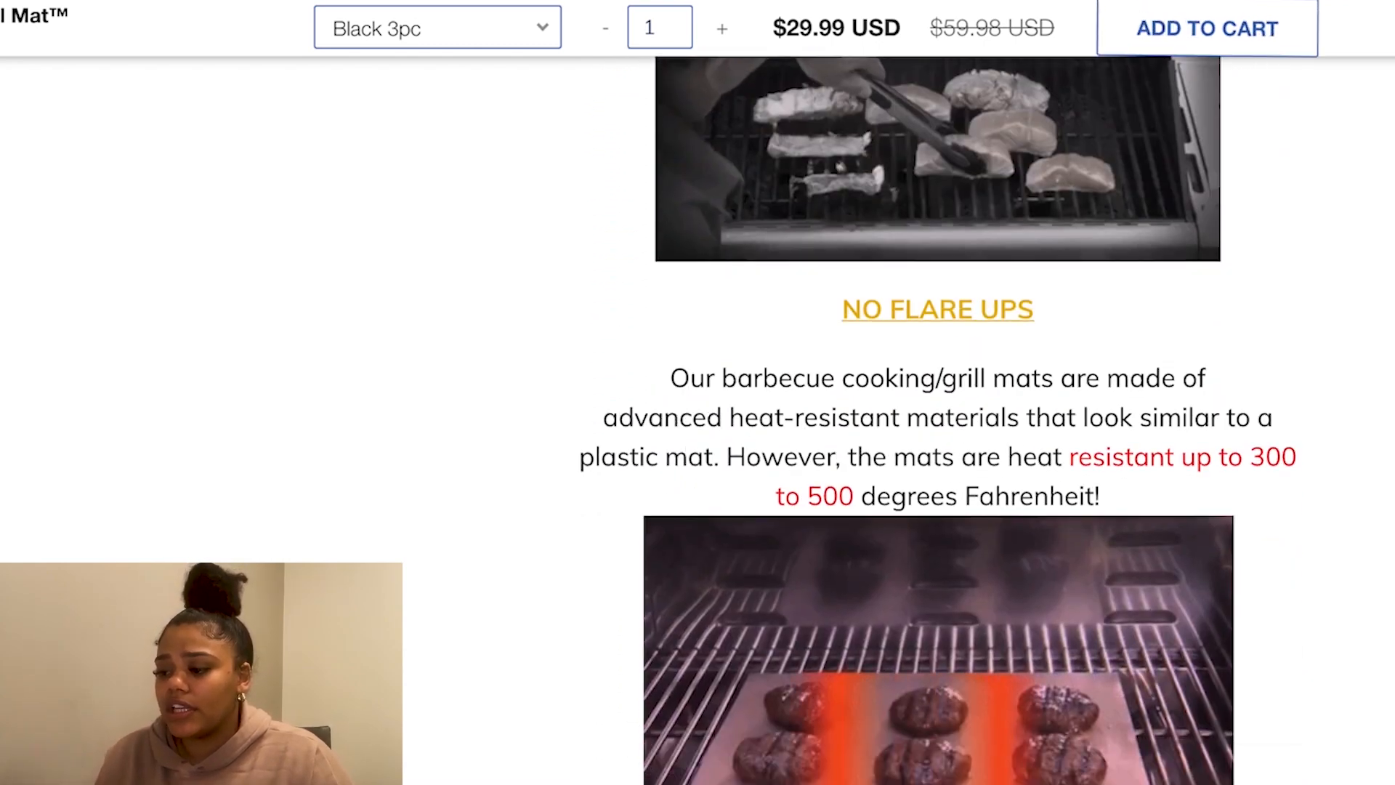
pyautogui.scroll(-7, 937, 419)
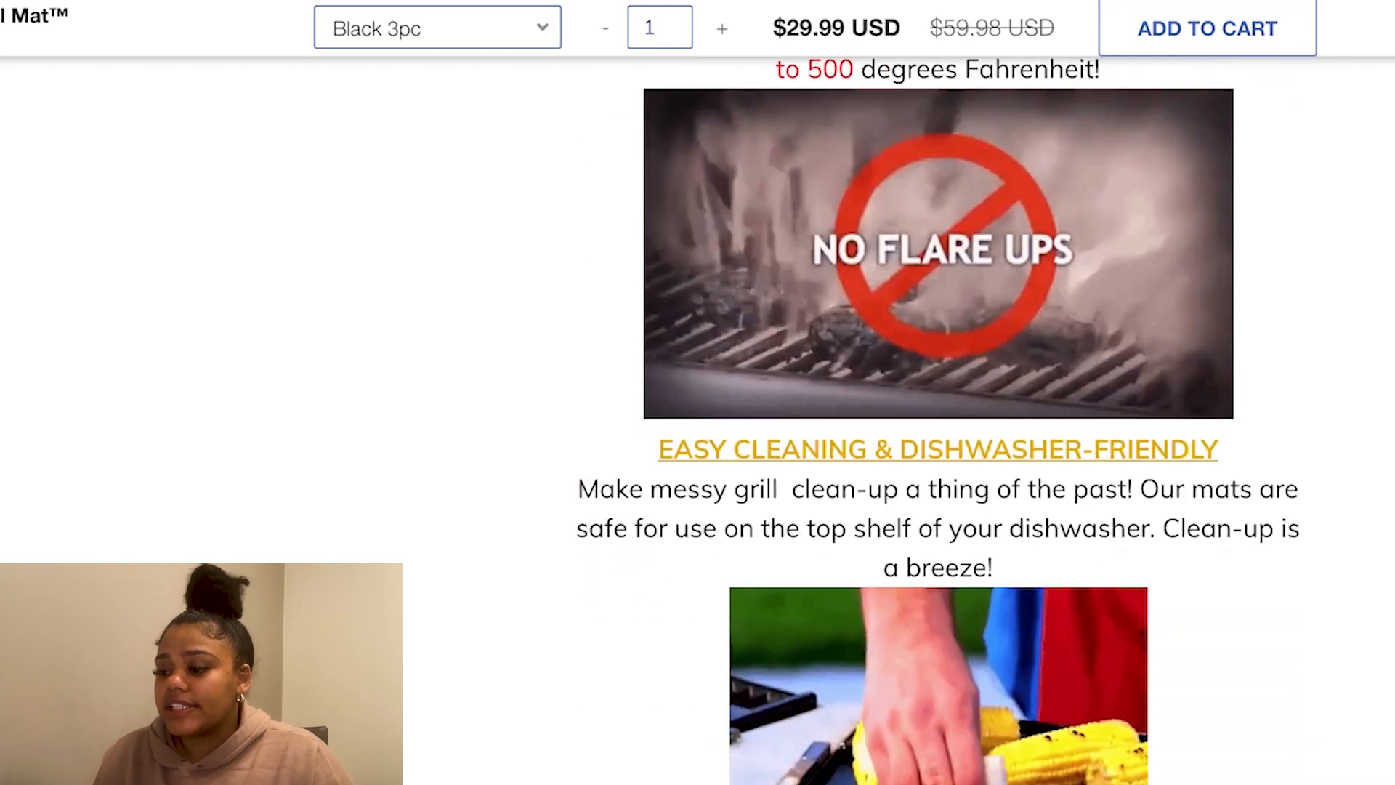
pyautogui.scroll(2, 937, 419)
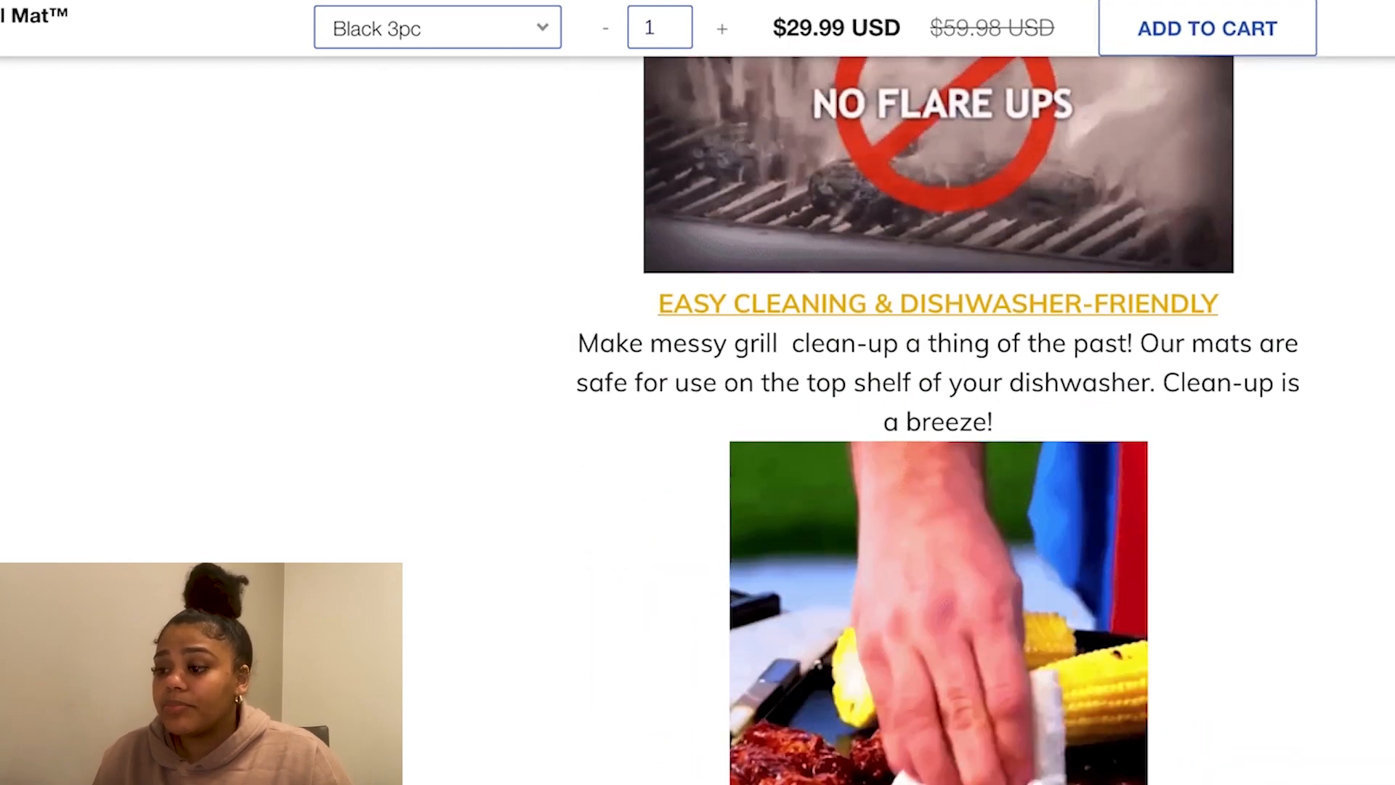
pyautogui.scroll(-10, 937, 419)
pyautogui.scroll(7, 1140, 763)
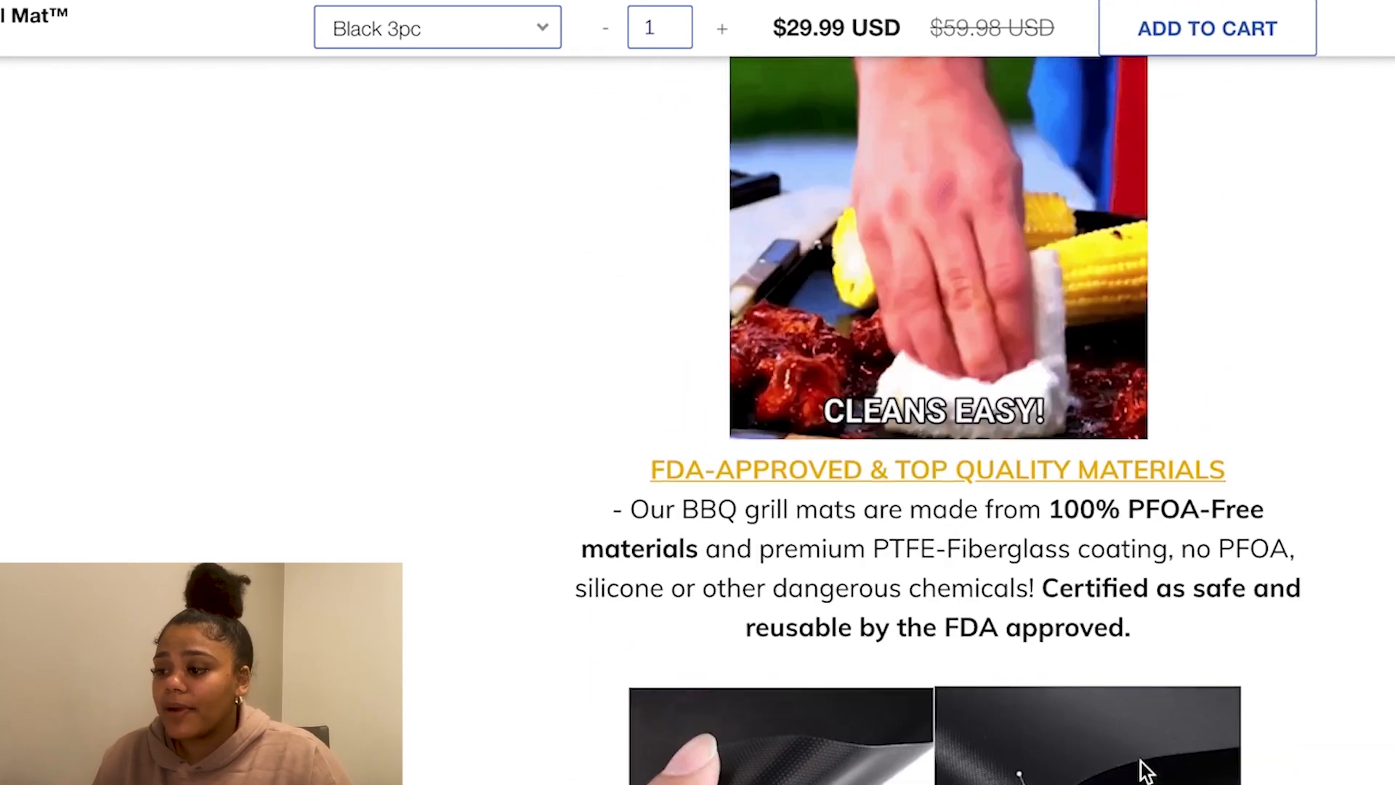
pyautogui.scroll(5, 887, 654)
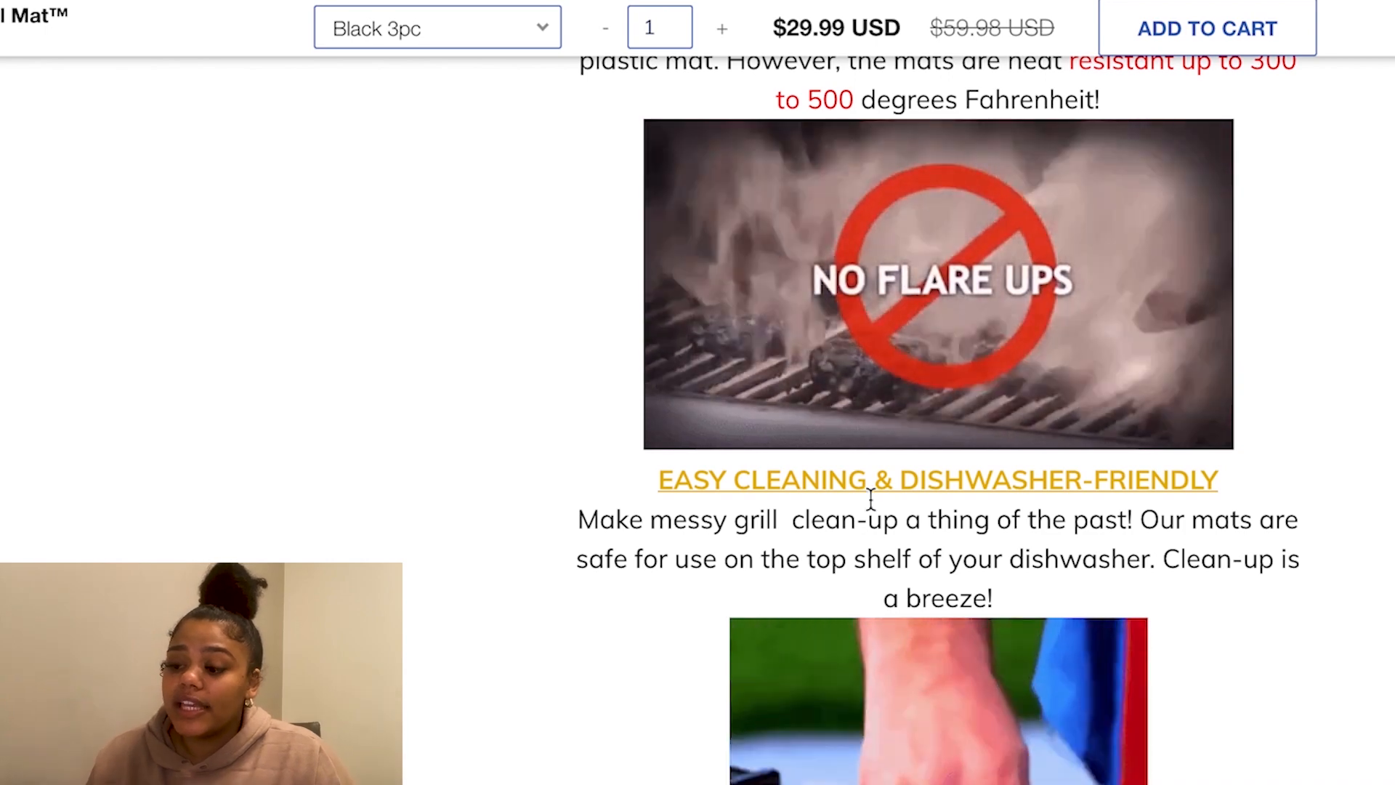
# - Read the flare-up, easy-cleaning and FDA-approved materials sections of the Non-Stick Grill Mat's description
pyautogui.scroll(-2, 853, 668)
pyautogui.scroll(-3, 847, 682)
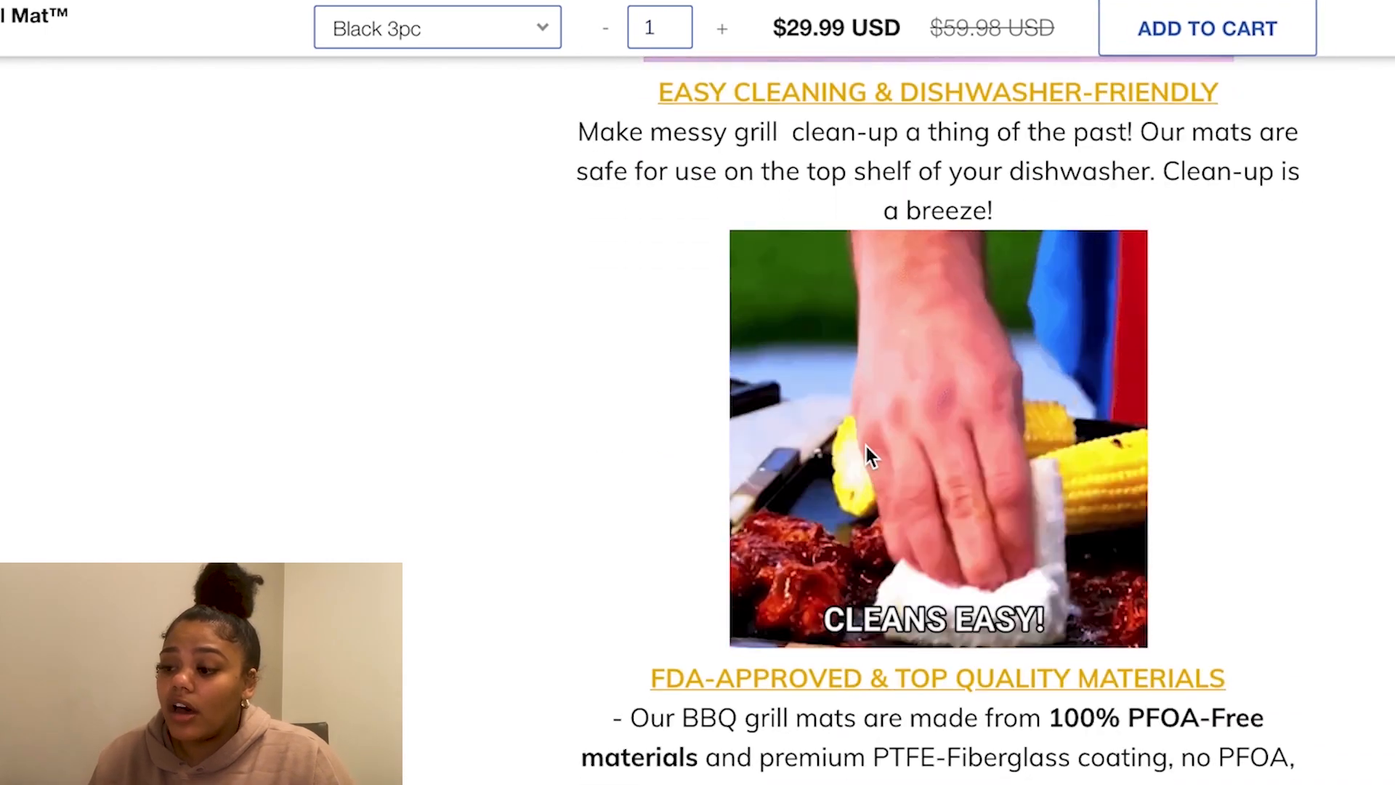
pyautogui.scroll(20, 848, 523)
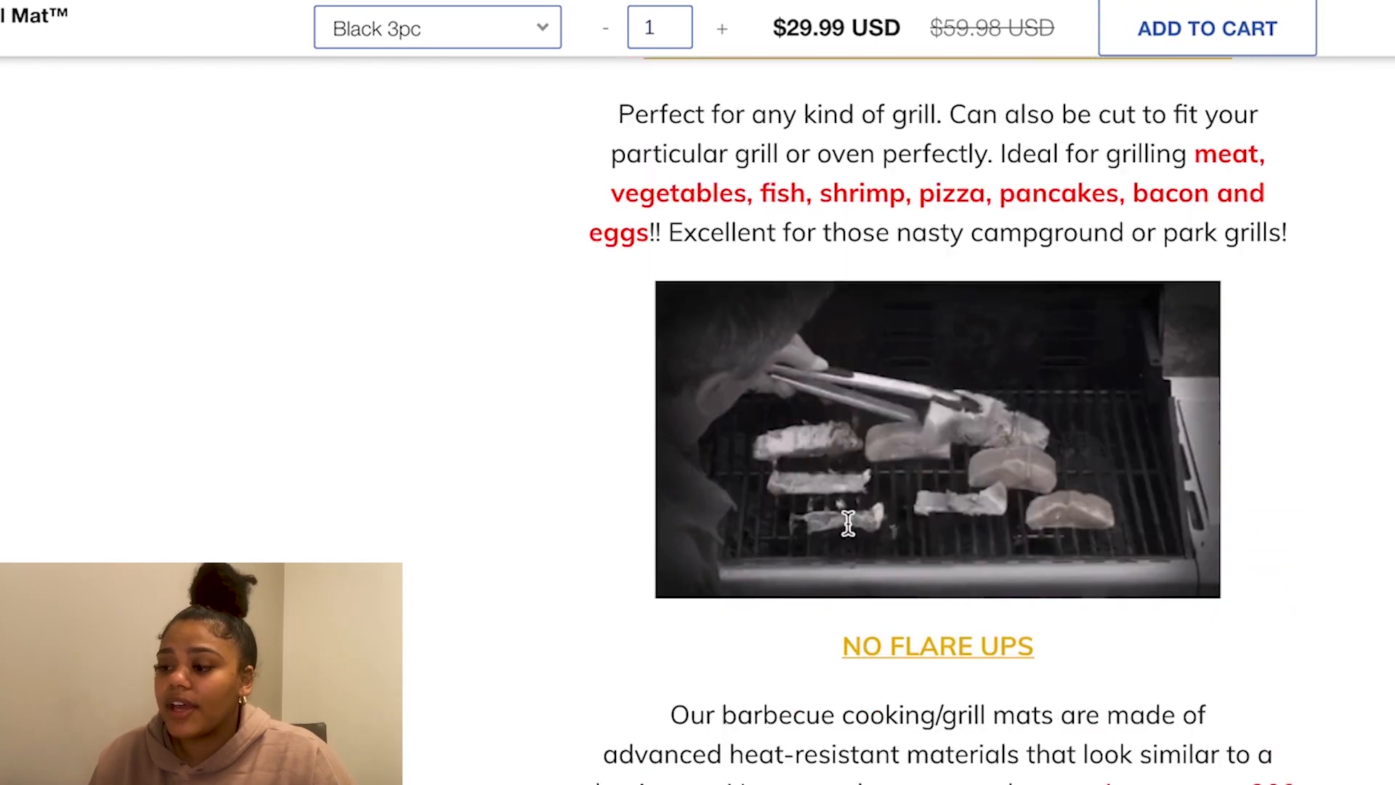
pyautogui.scroll(-9, 848, 524)
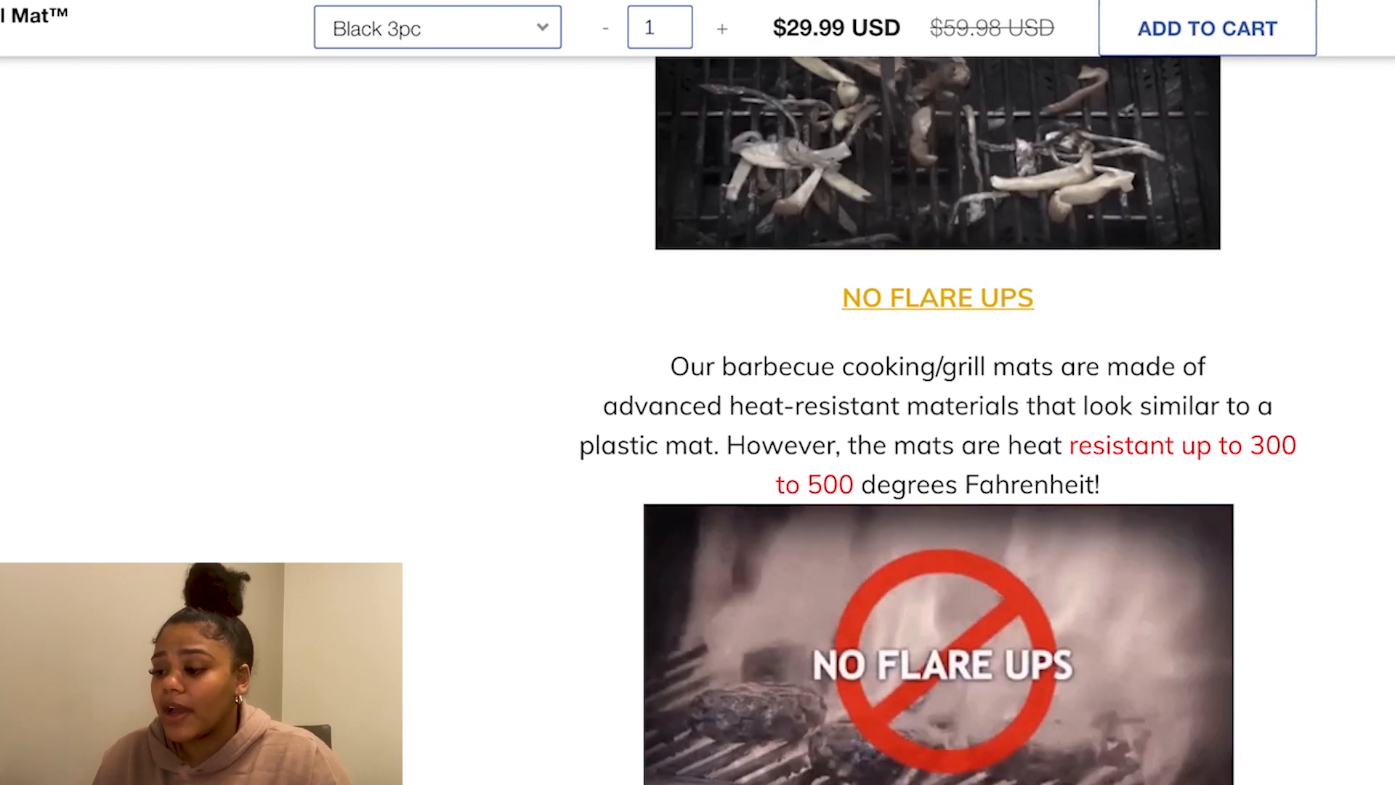
pyautogui.scroll(-12, 737, 700)
pyautogui.scroll(-10, 937, 385)
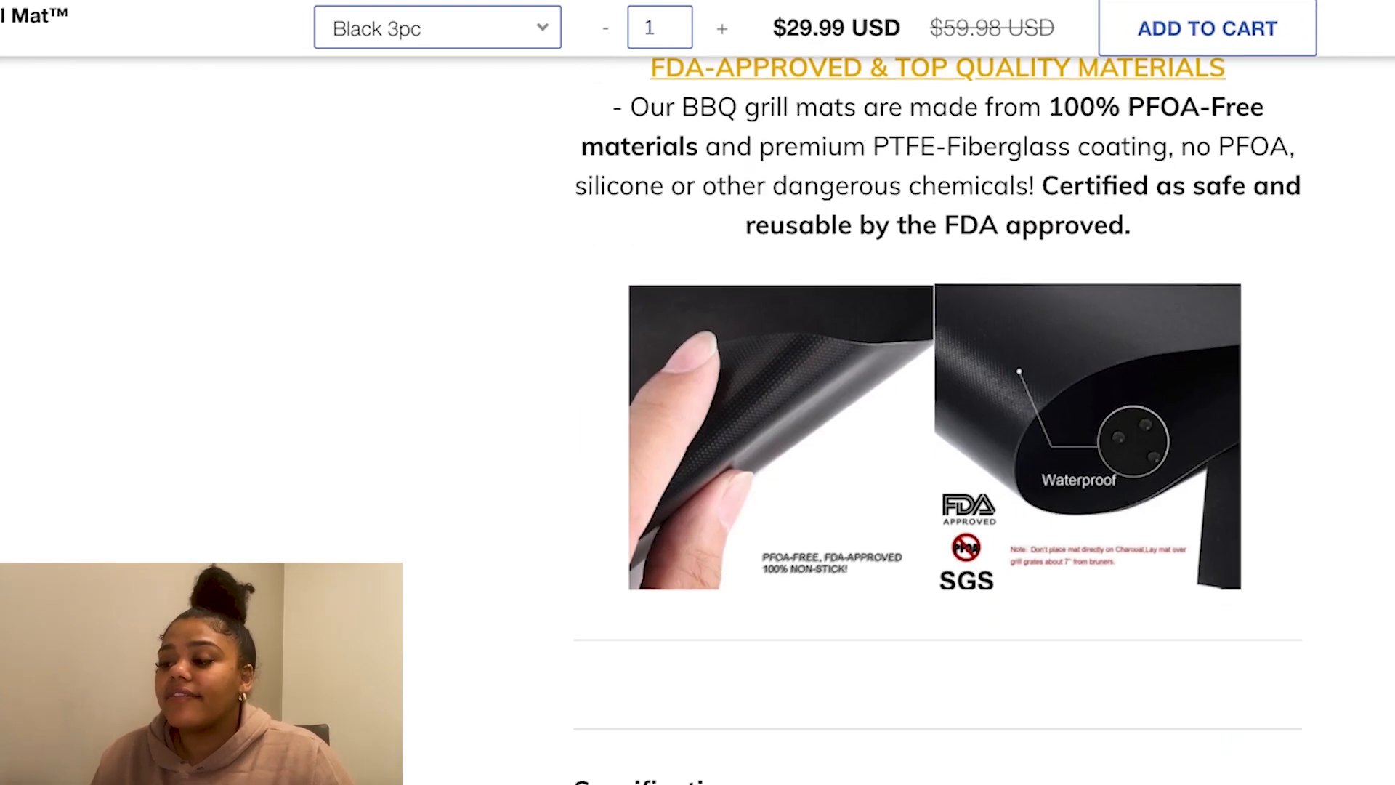
pyautogui.scroll(-2, 937, 420)
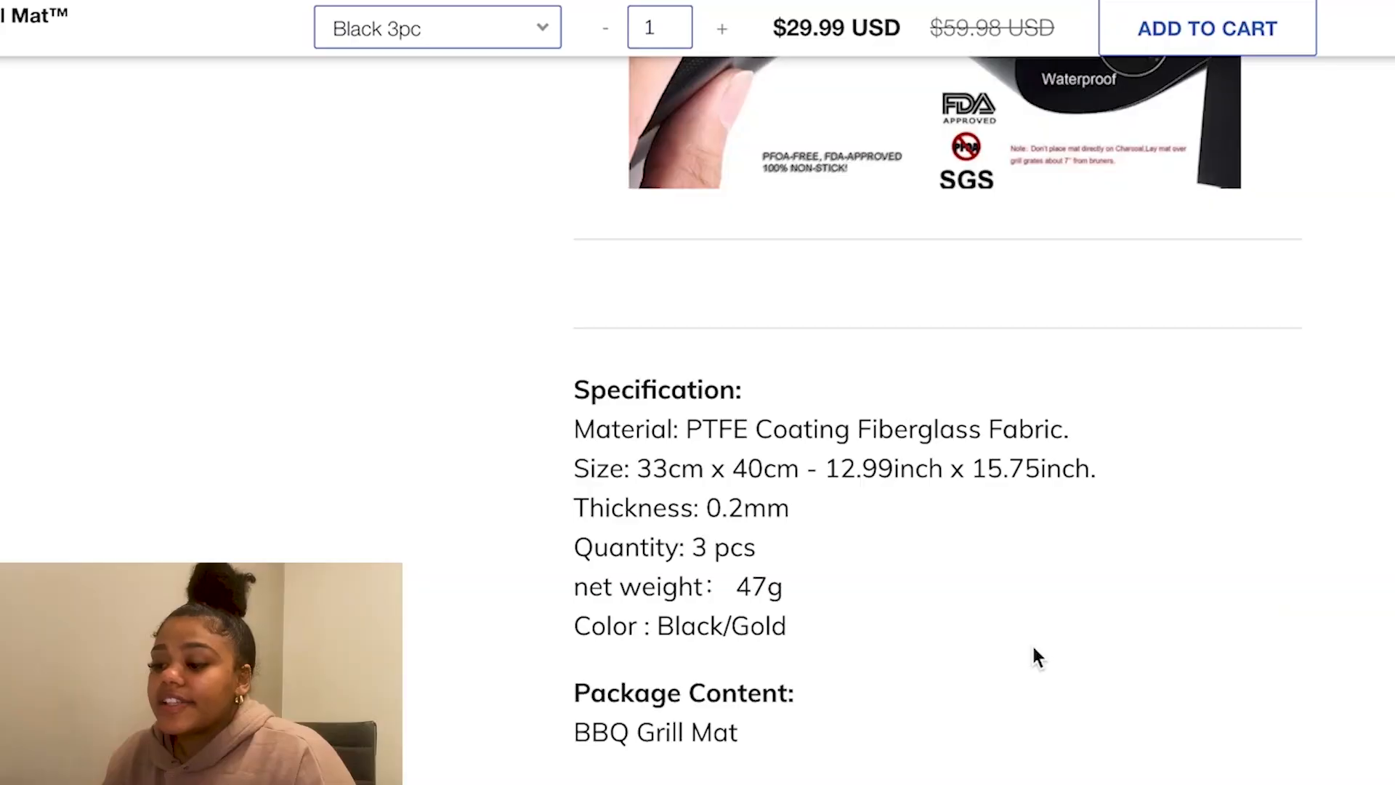
# - Examine the grill mat's specification, package content, trust badges and customer photo reviews, and return to its title and pricing
pyautogui.scroll(-2, 1034, 655)
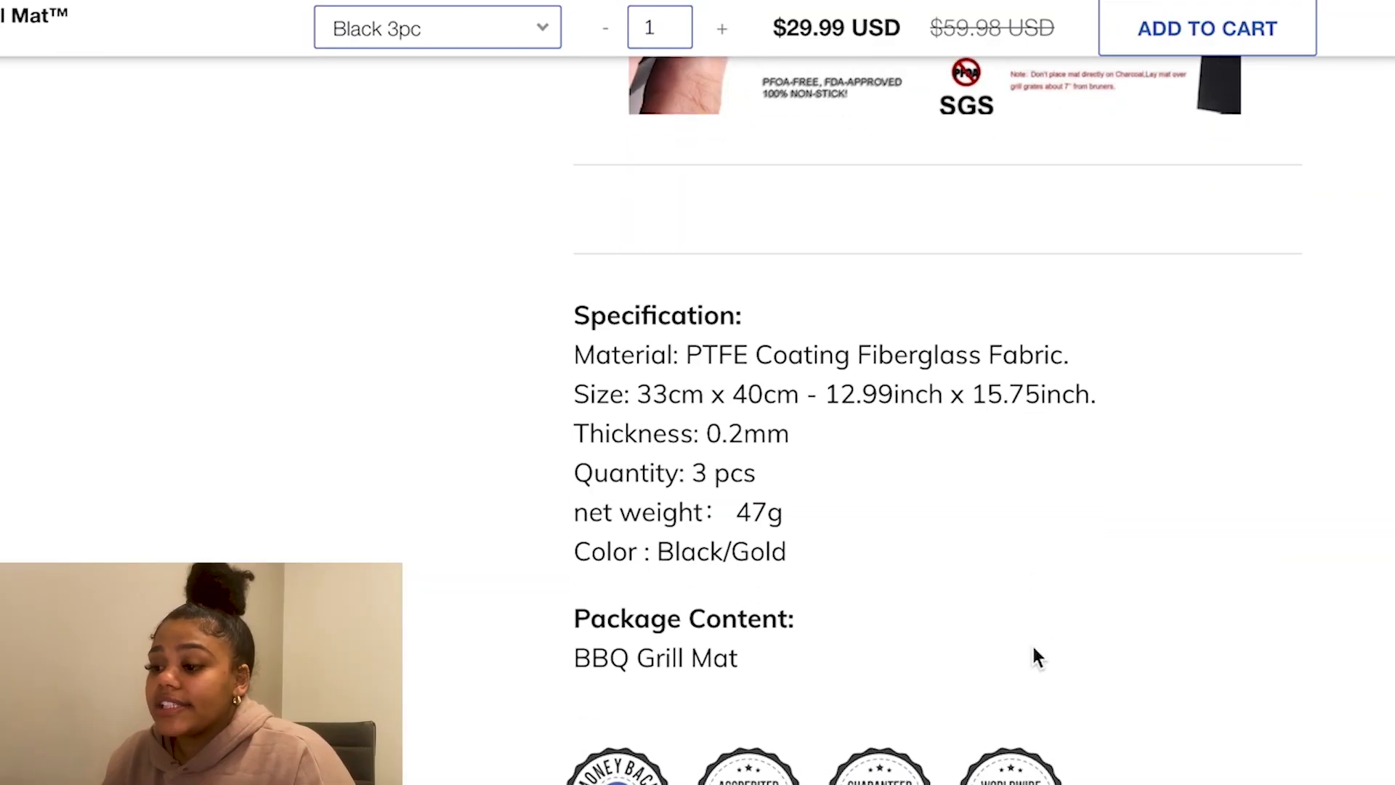
pyautogui.scroll(-3, 1034, 655)
pyautogui.scroll(-10, 1034, 653)
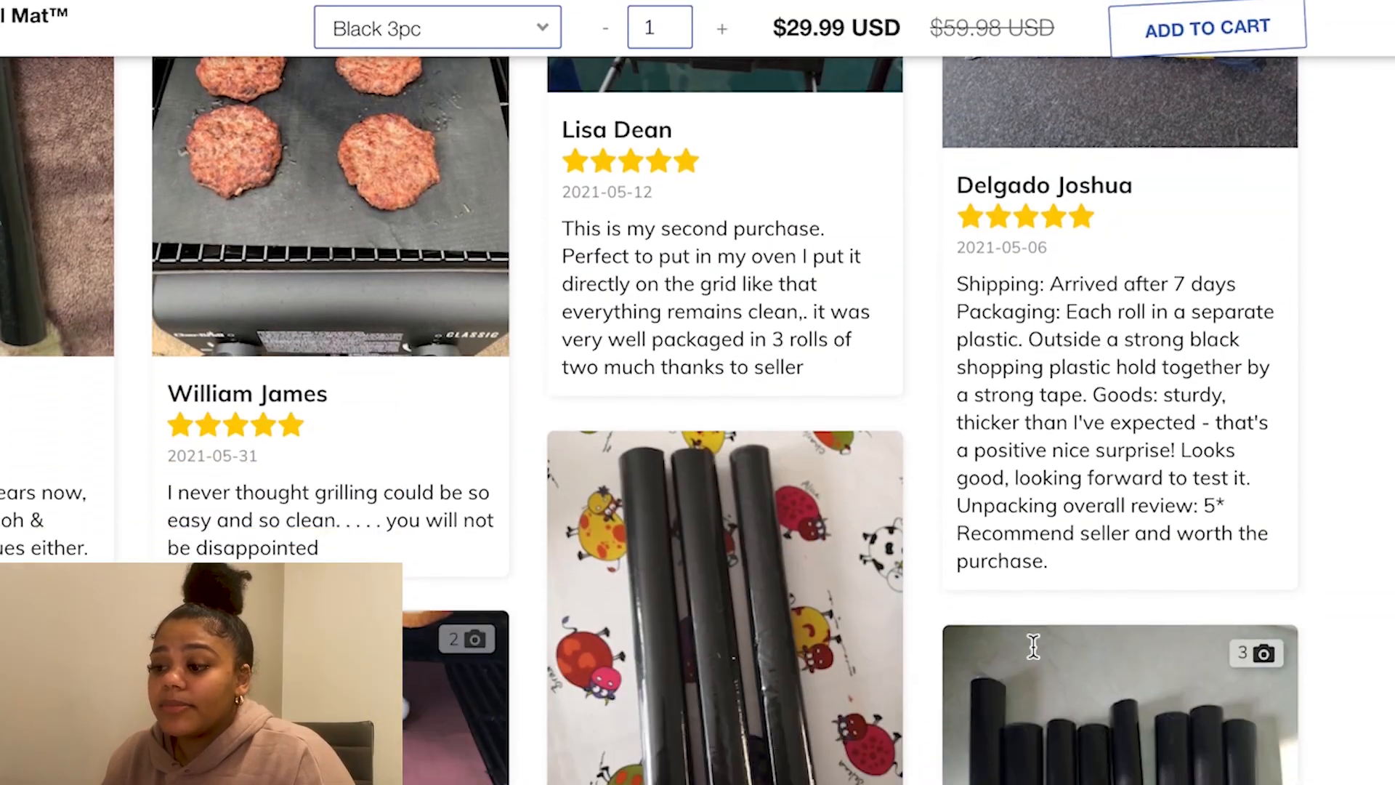
pyautogui.scroll(-9, 1032, 645)
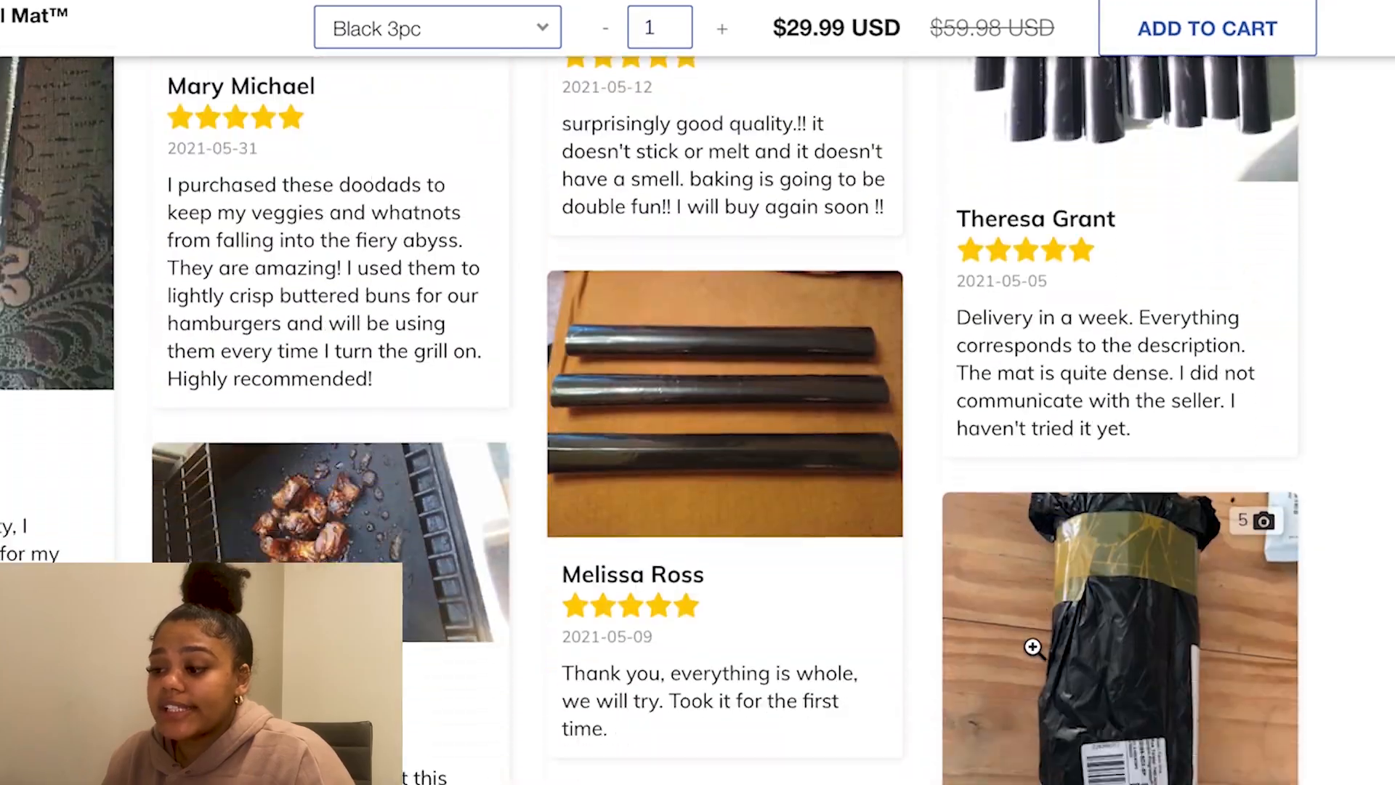
pyautogui.scroll(15, 1032, 646)
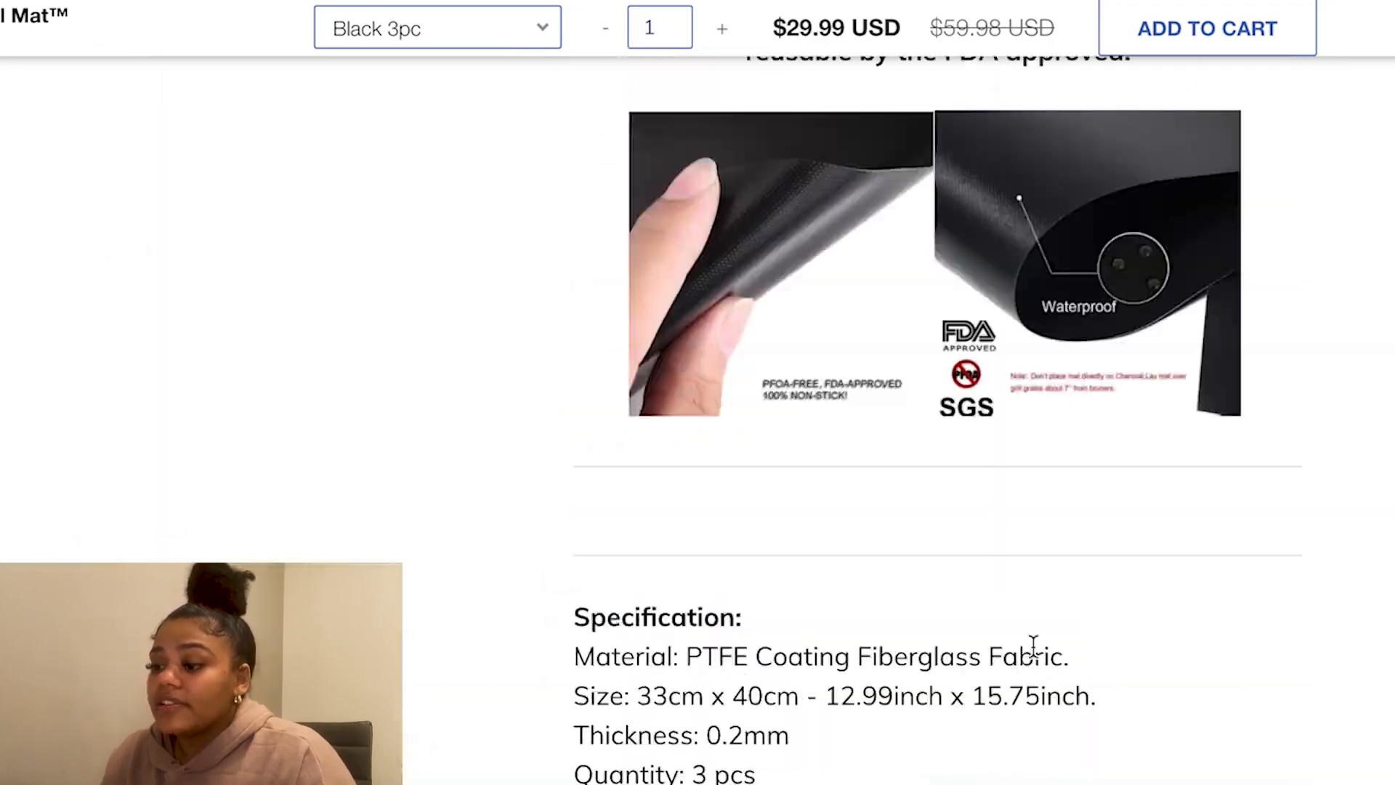
pyautogui.scroll(15, 1033, 646)
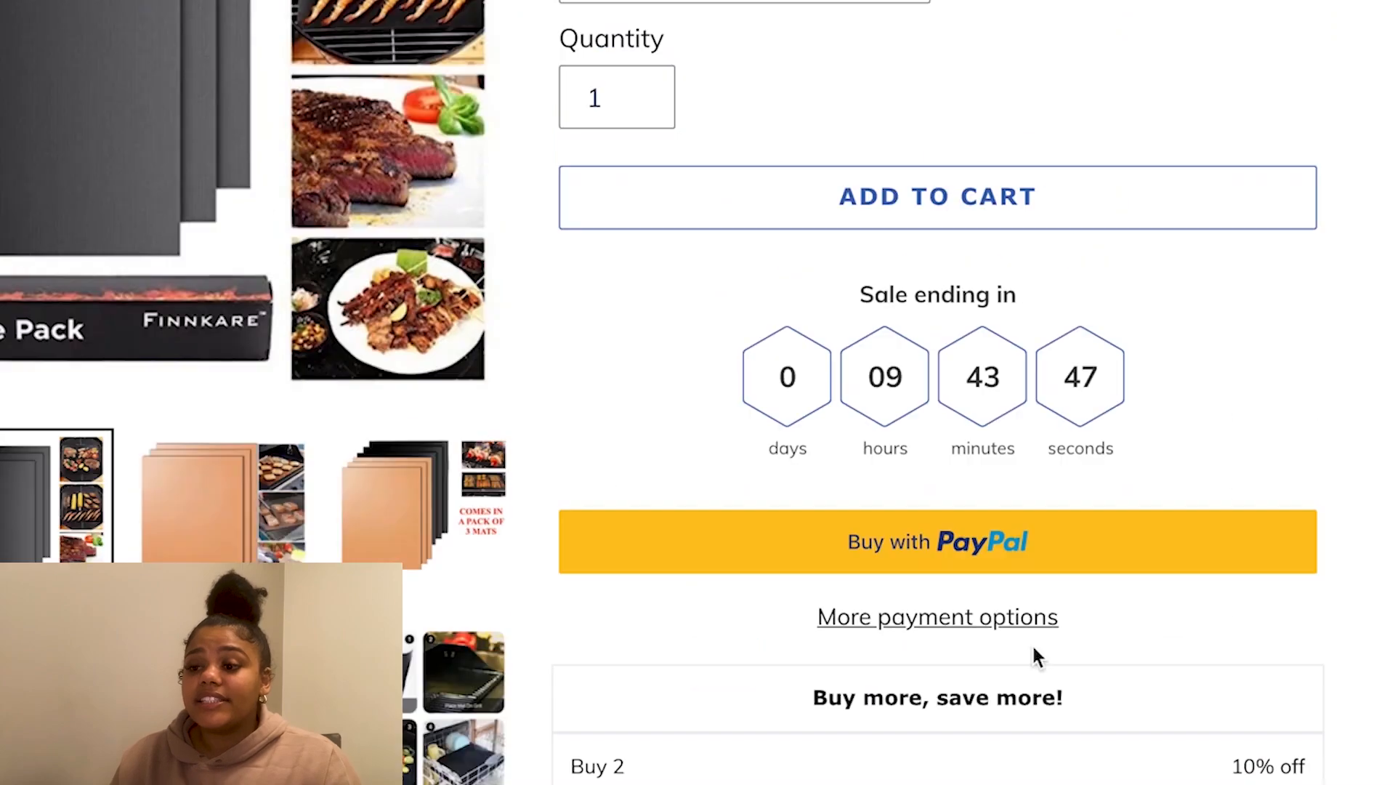
pyautogui.scroll(1, 1034, 656)
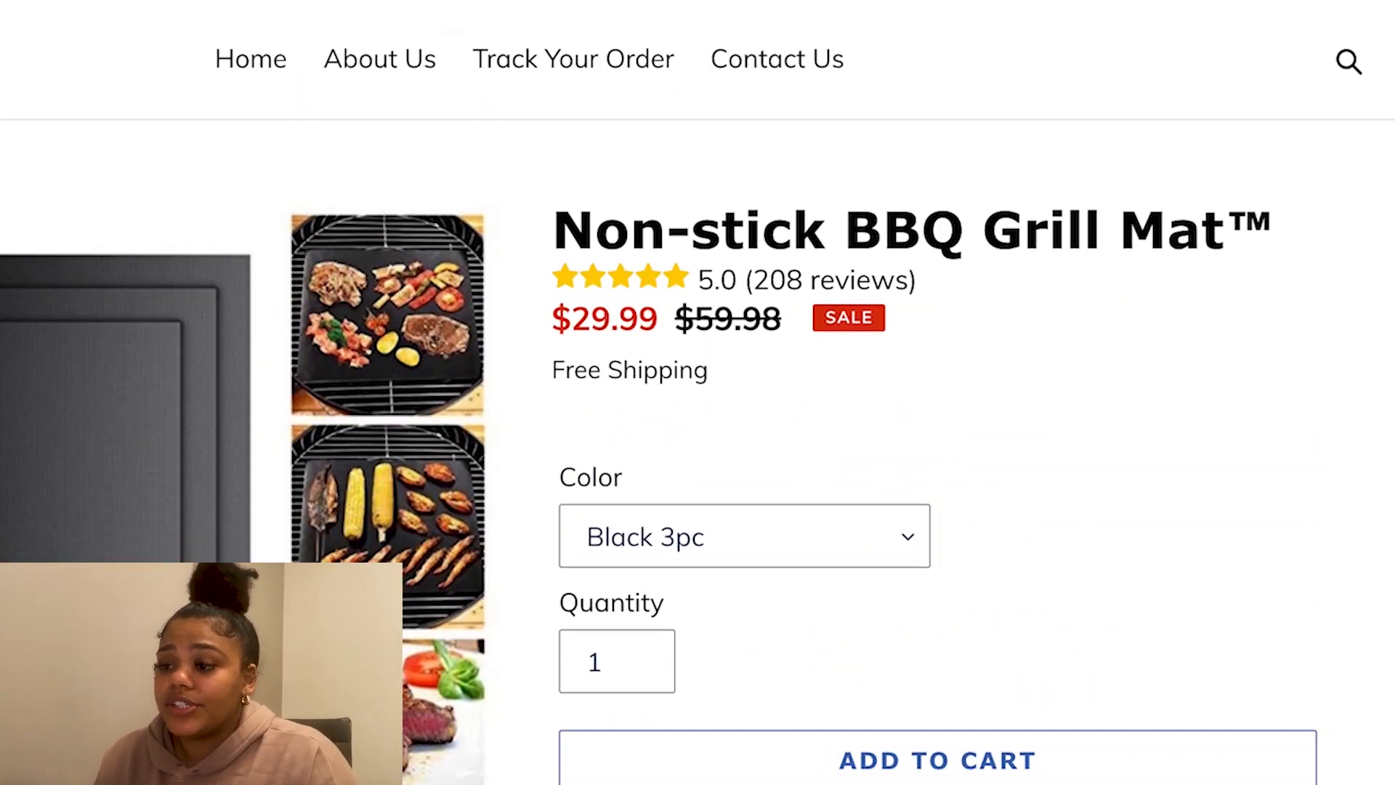
# - Clear the imported grill mat's description in Shopify and retitle the product "GrillMe™ Non-Stick BBQ Grill"
pyautogui.click(594, 0)
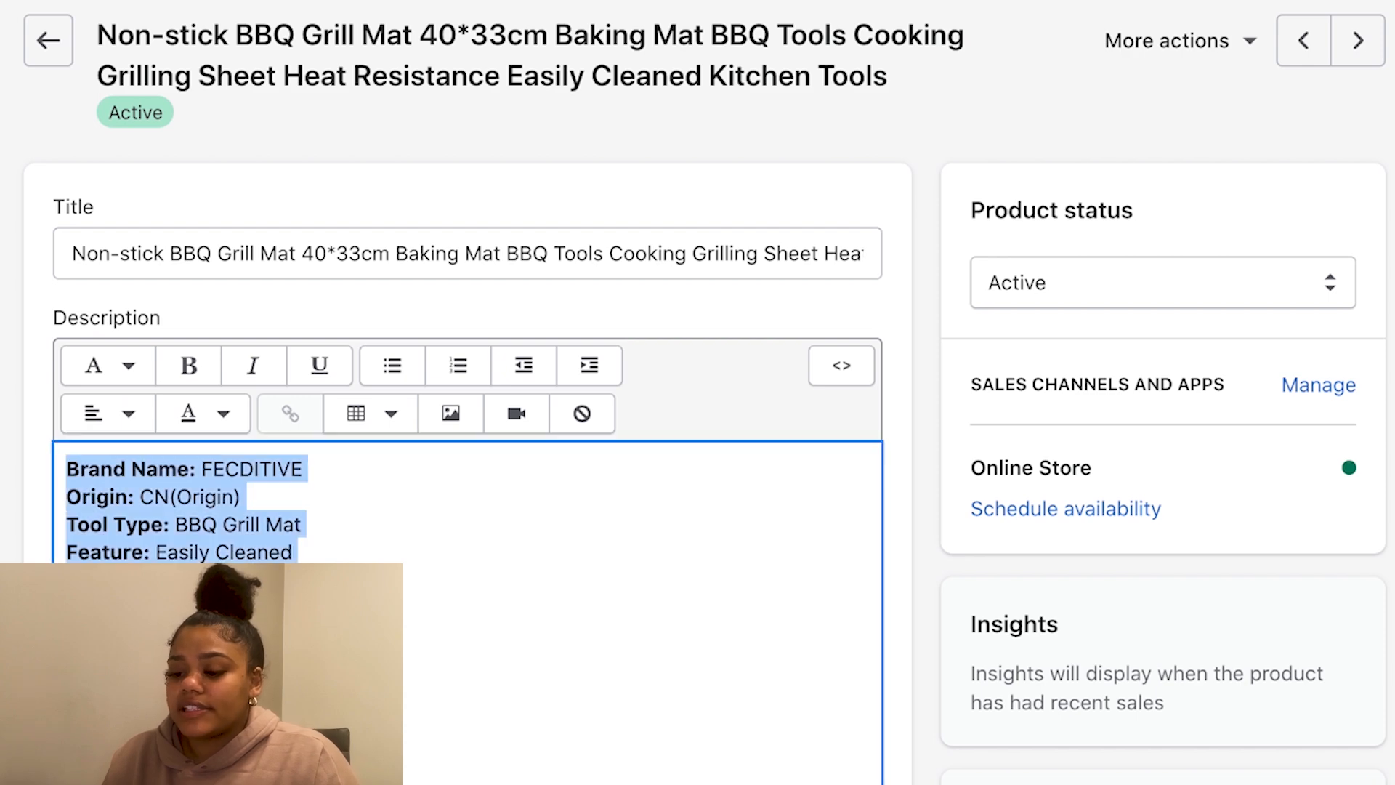
pyautogui.press('BackSpace')
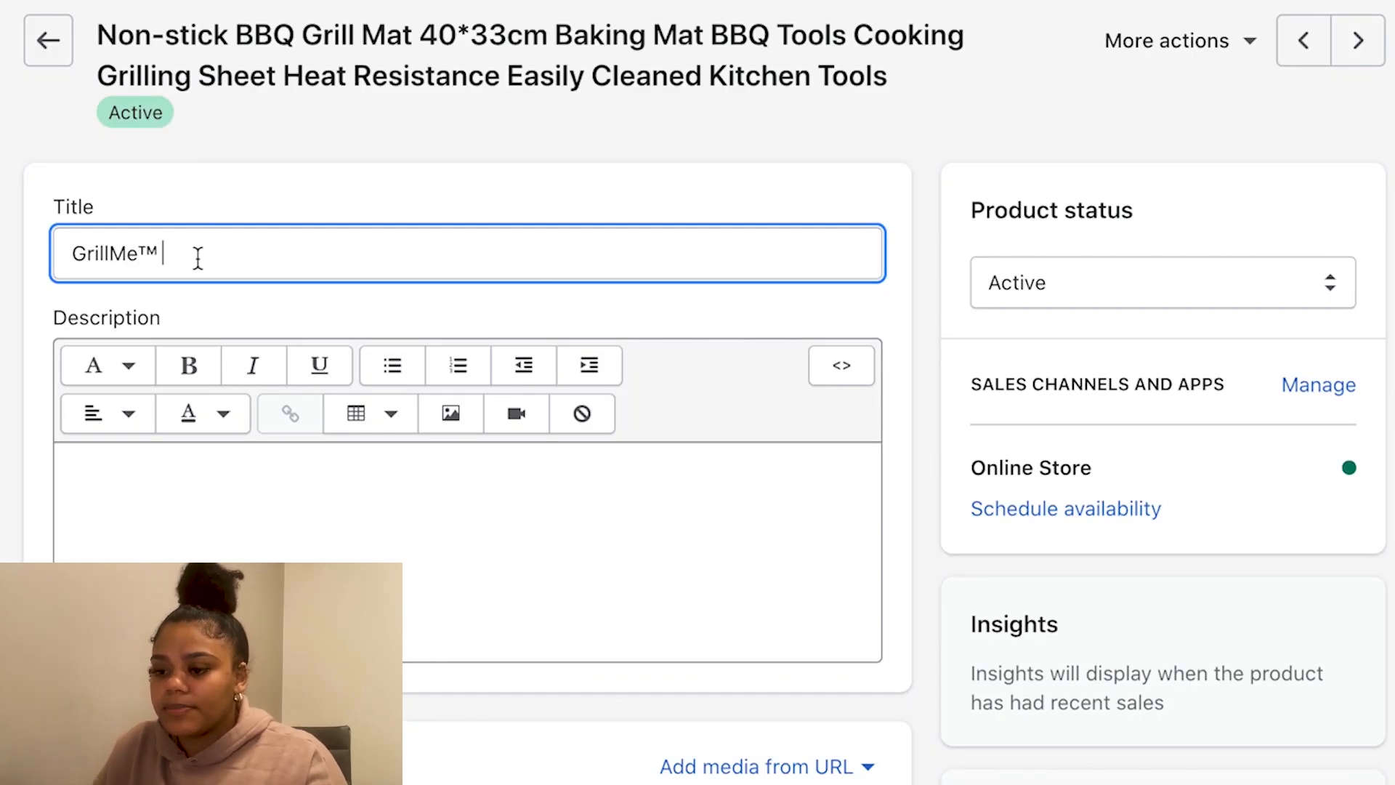
pyautogui.write('Non-Stick BBQ Grill')
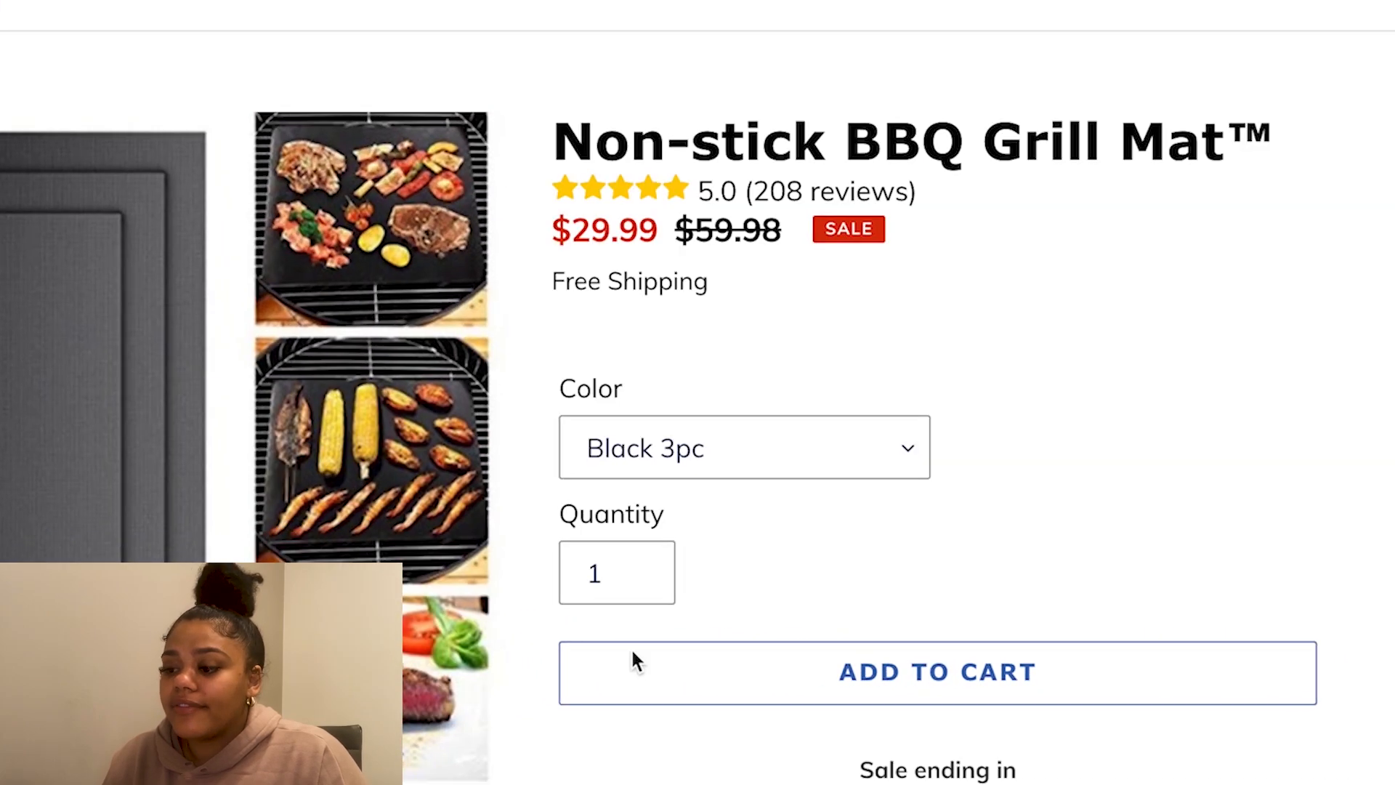
# - Copy the headline "RATED #1 MOST INNOVATIVE GRILLING MAT BY TOP CHEFS ASSOCIATION" from the reference store page into the product description
pyautogui.scroll(-10, 631, 658)
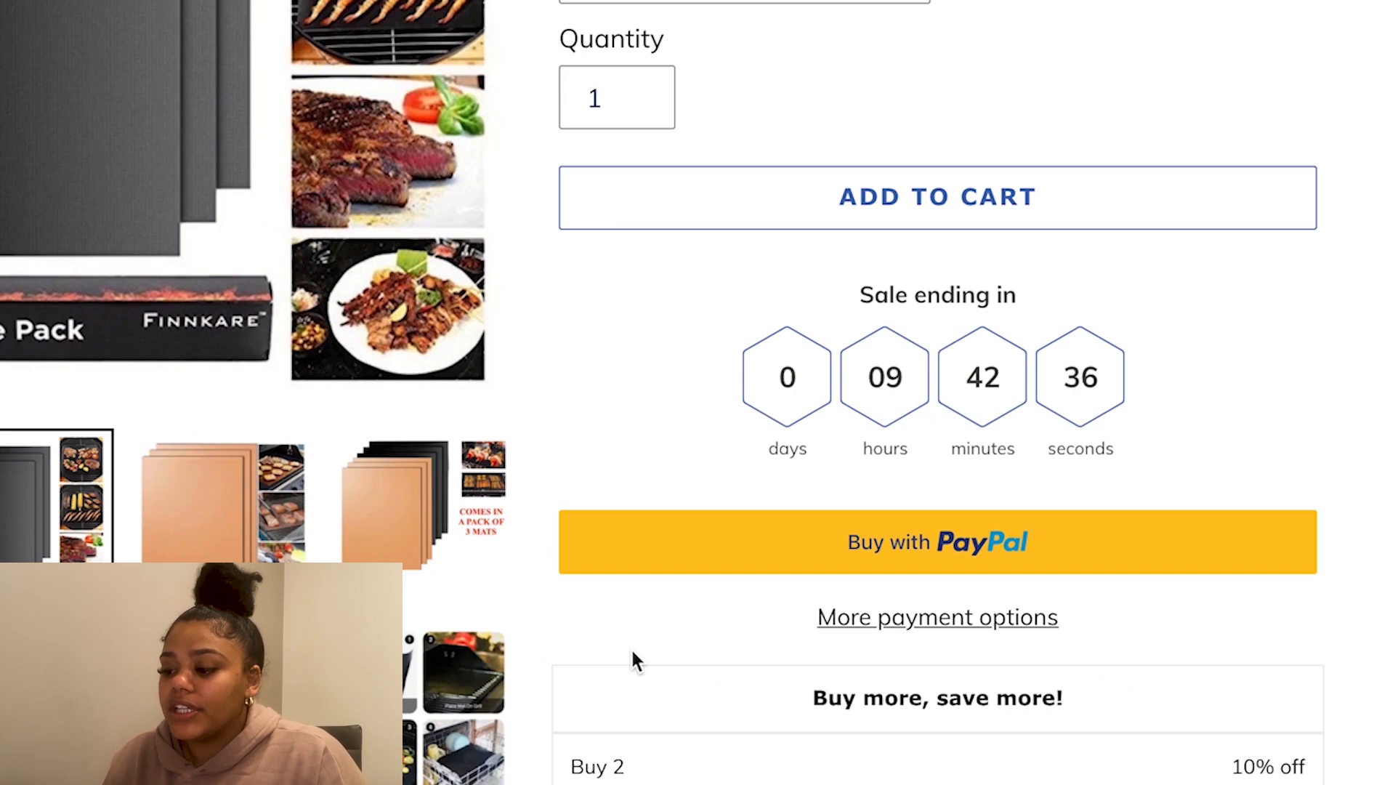
pyautogui.scroll(-7, 631, 648)
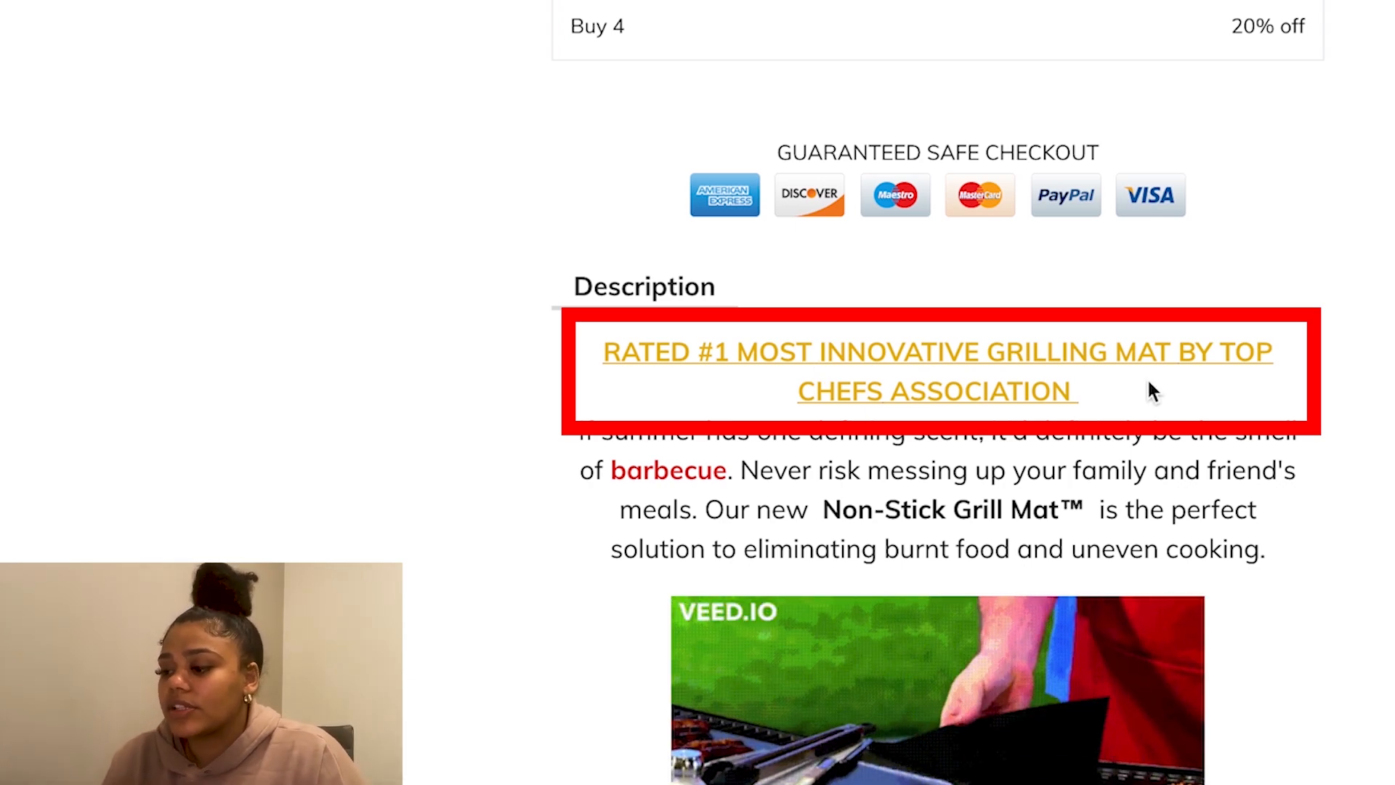
pyautogui.moveTo(1139, 383)
pyautogui.mouseDown()
pyautogui.moveTo(654, 334)
pyautogui.moveTo(622, 334)
pyautogui.moveTo(608, 352)
pyautogui.mouseUp()
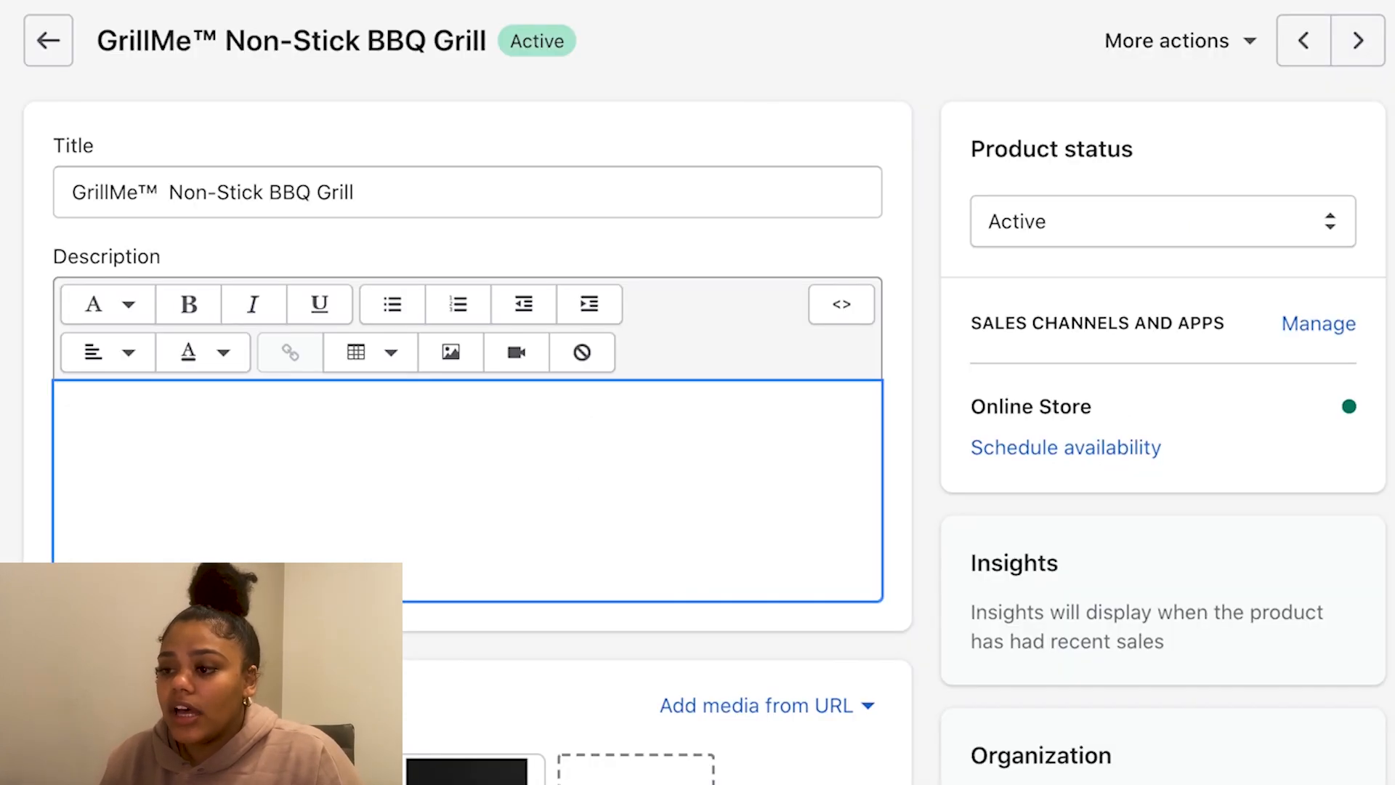
pyautogui.write('RATED #1 MOST INNOVATIVE GRILLING MAT BY TOP CHEFS ASSOCIATION')
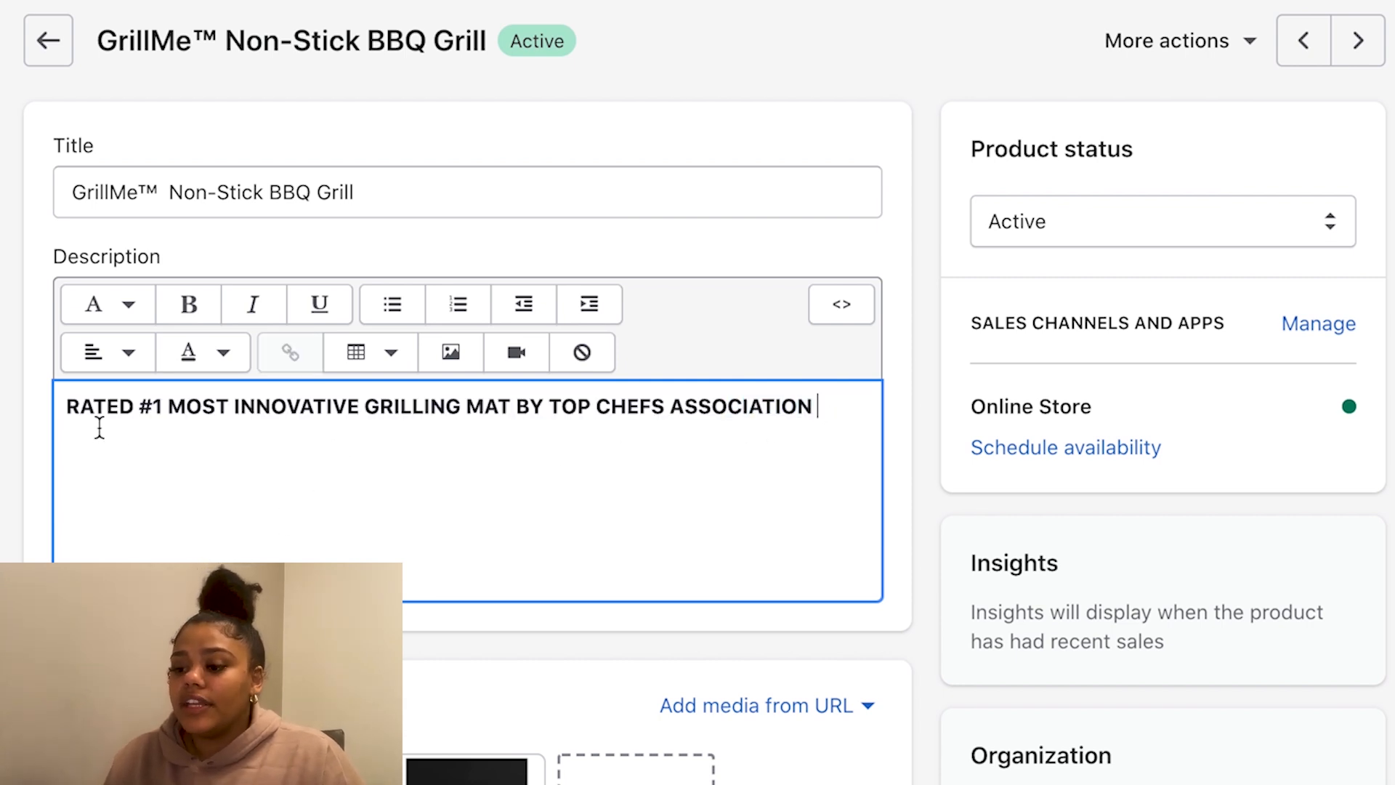
# - Center the "RATED #1 MOST INNOVATIVE GRILLING MAT" headline and format it as Heading 1
pyautogui.tripleClick(67, 403)
pyautogui.click(98, 355)
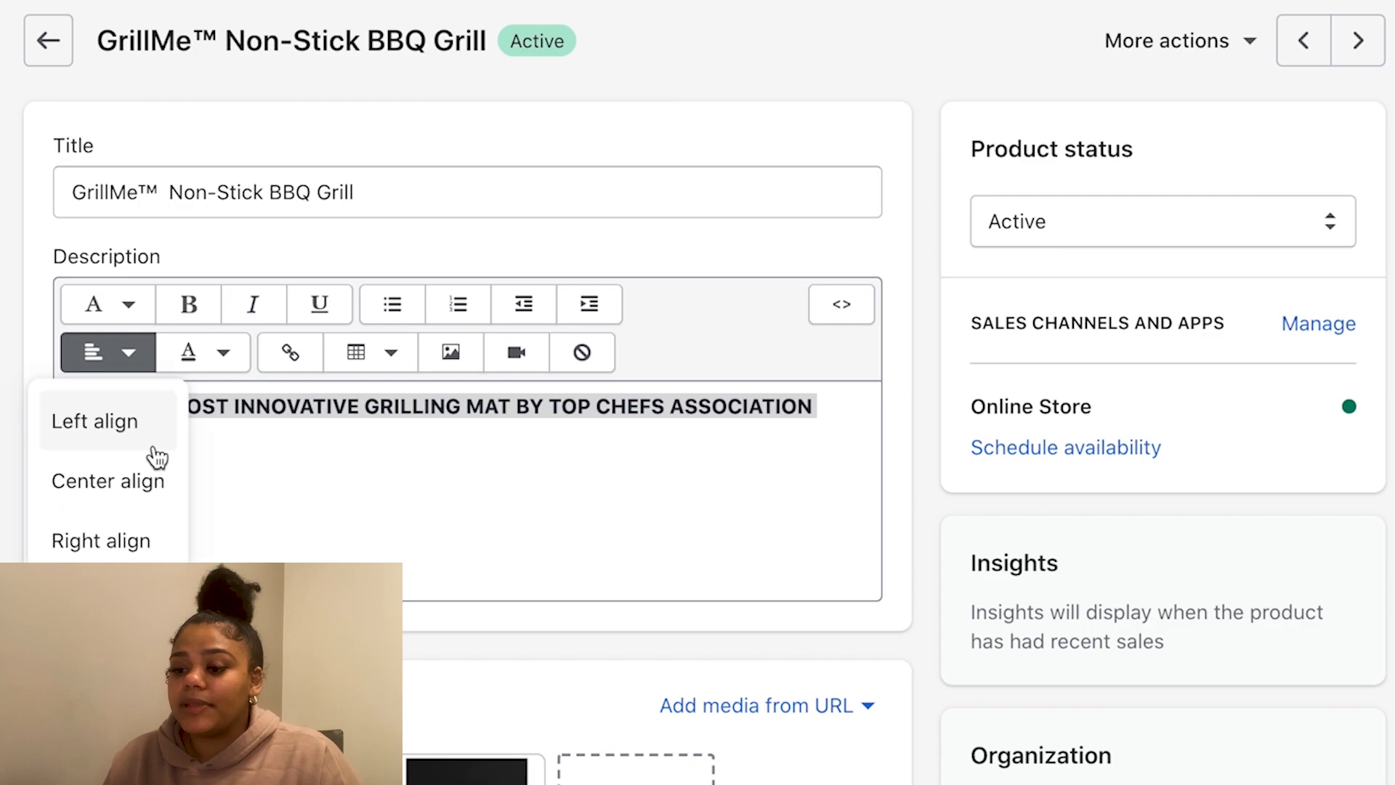
pyautogui.click(153, 494)
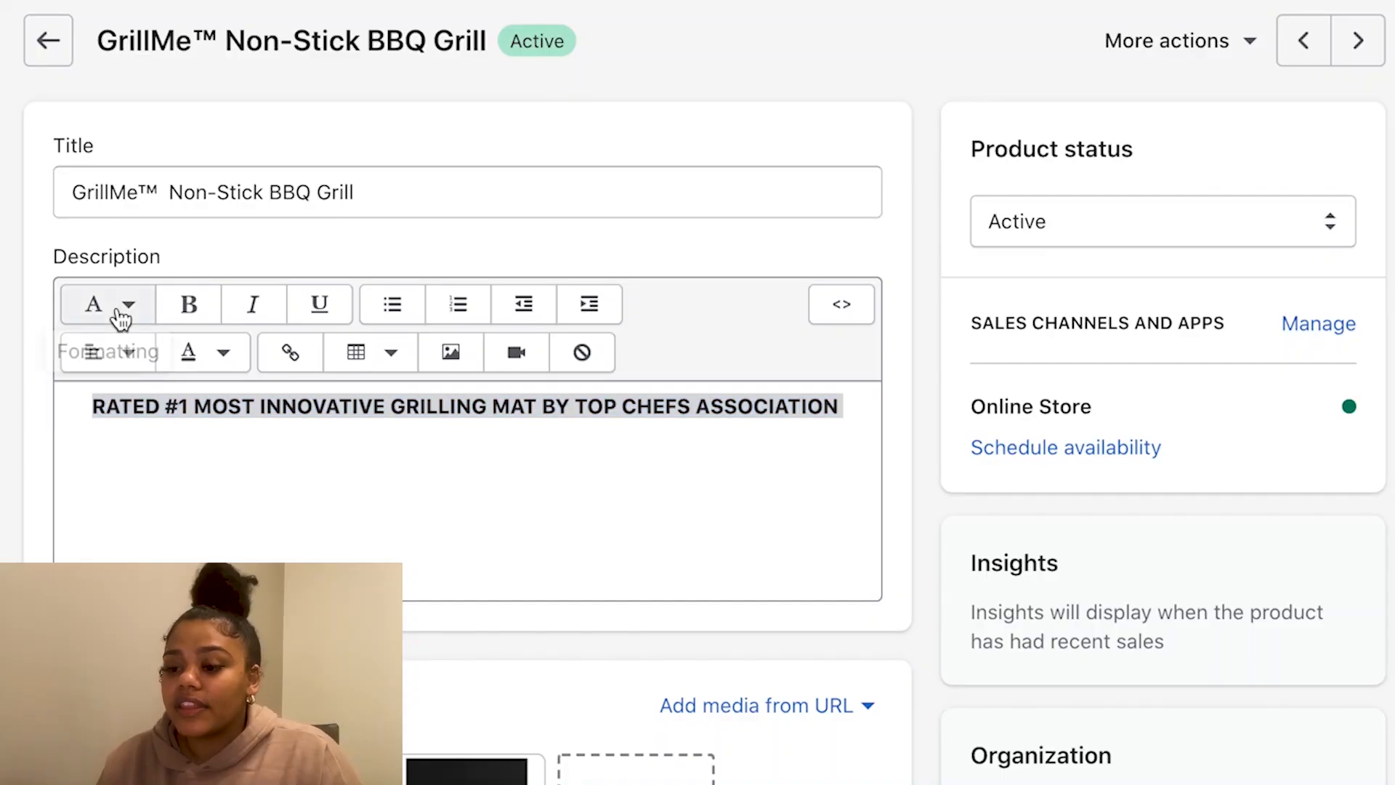
pyautogui.click(120, 317)
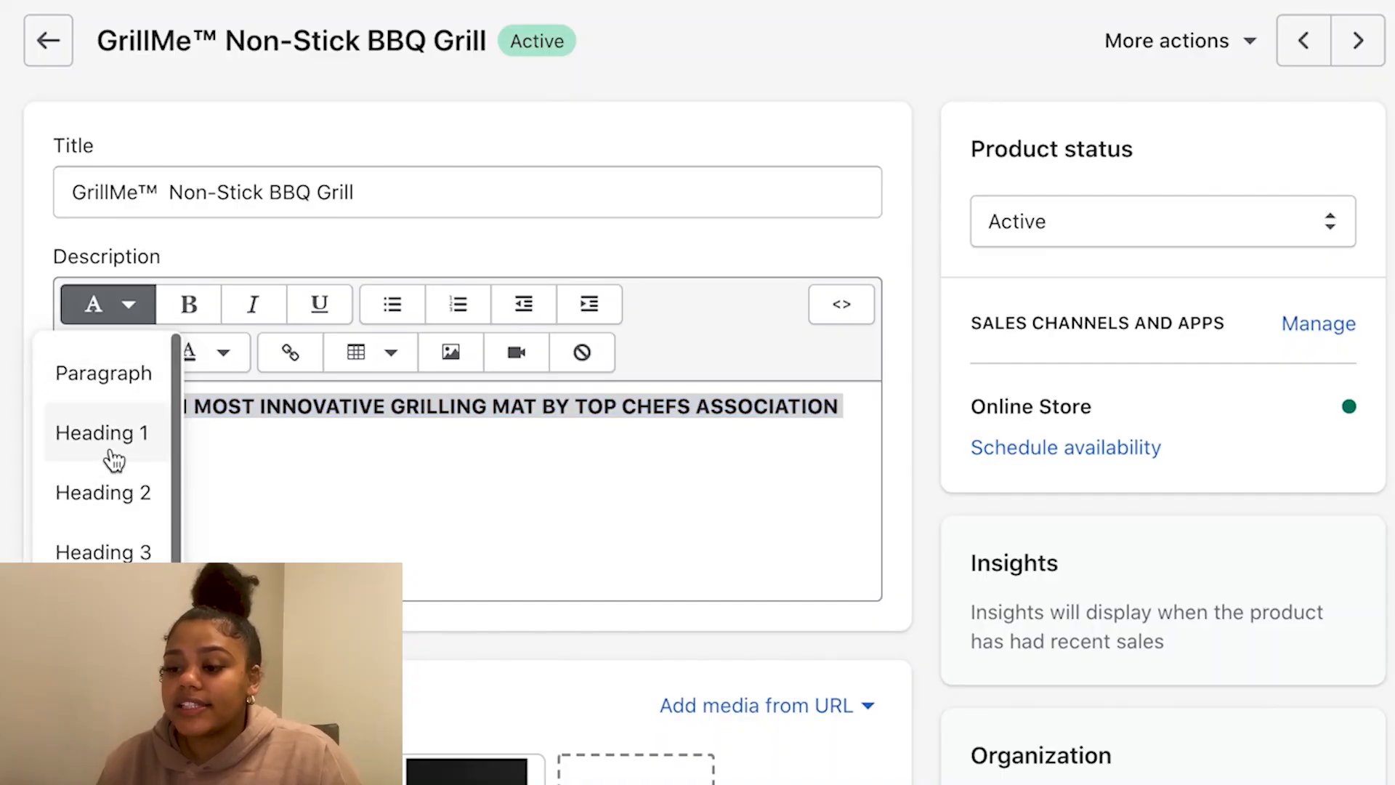
pyautogui.click(109, 450)
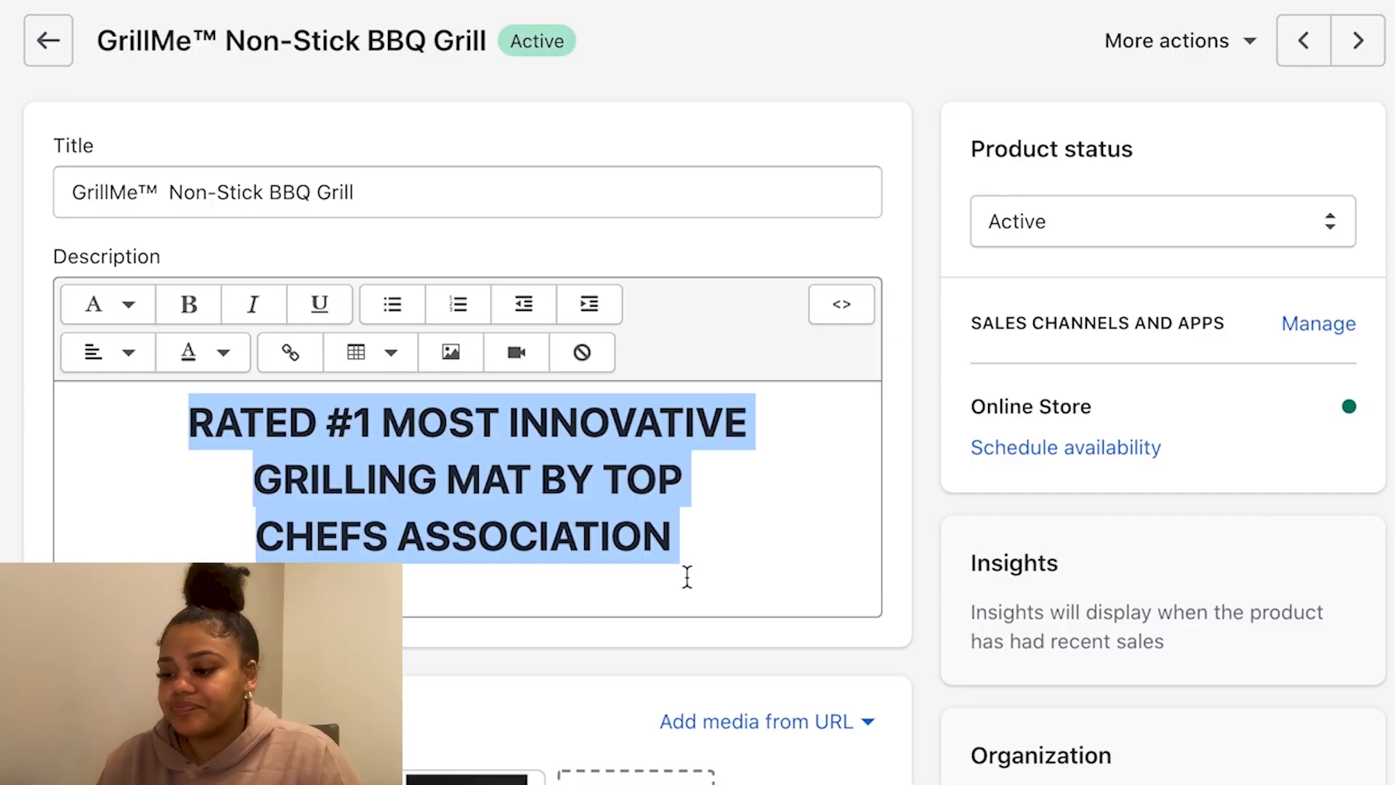
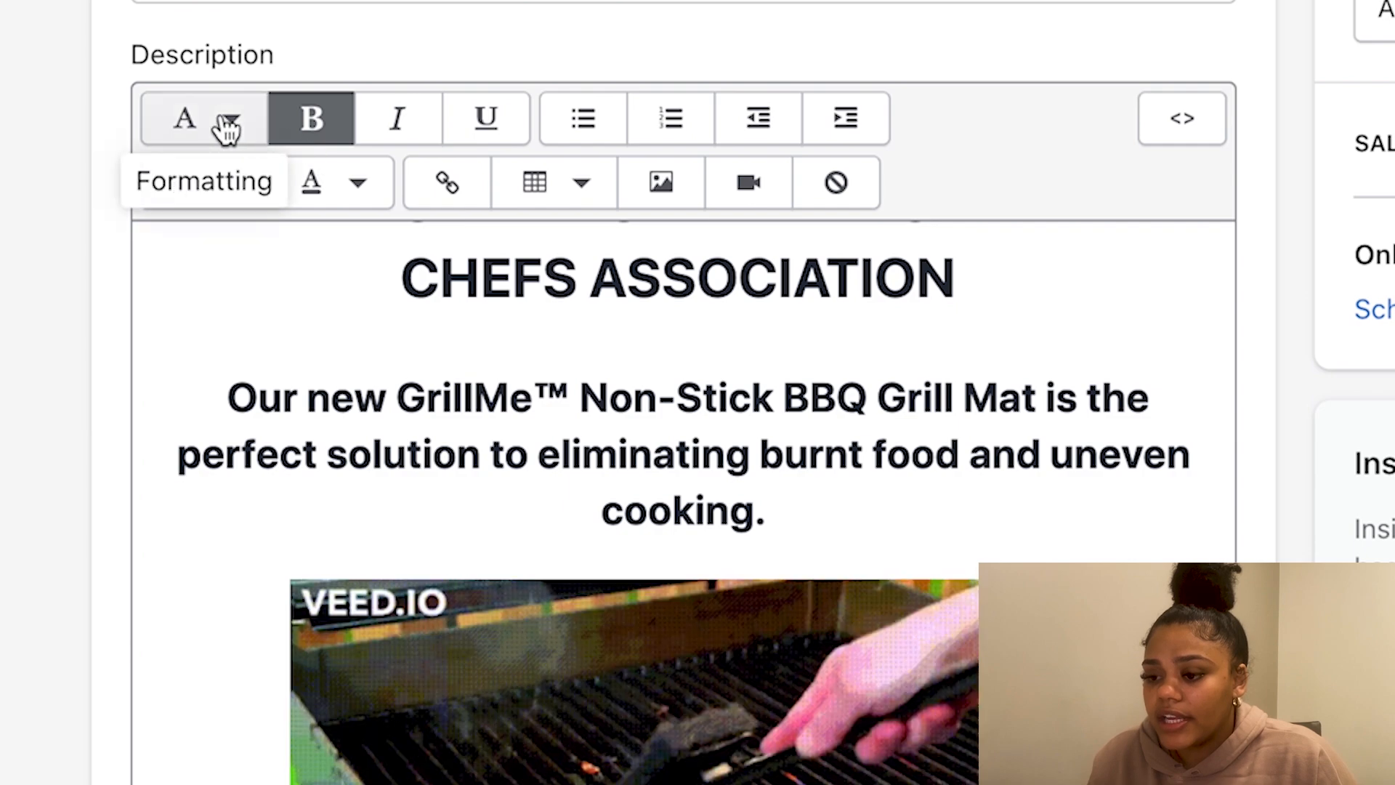
# - Format the NO FLARE UPS line as a heading and add the reference page's heat-resistant materials paragraph beneath it
pyautogui.click(478, 588)
pyautogui.scroll(-1, 478, 588)
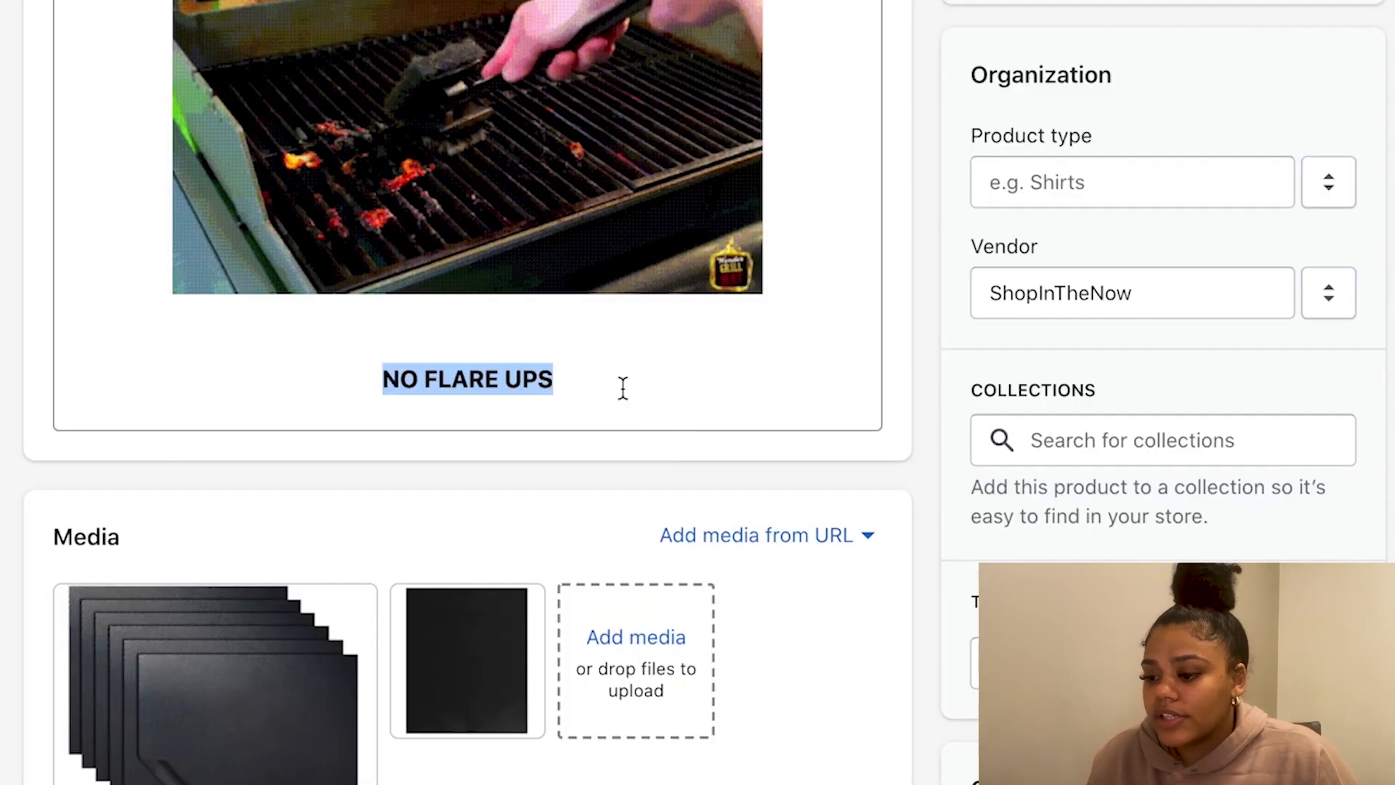
pyautogui.click(596, 402)
pyautogui.press('Return')
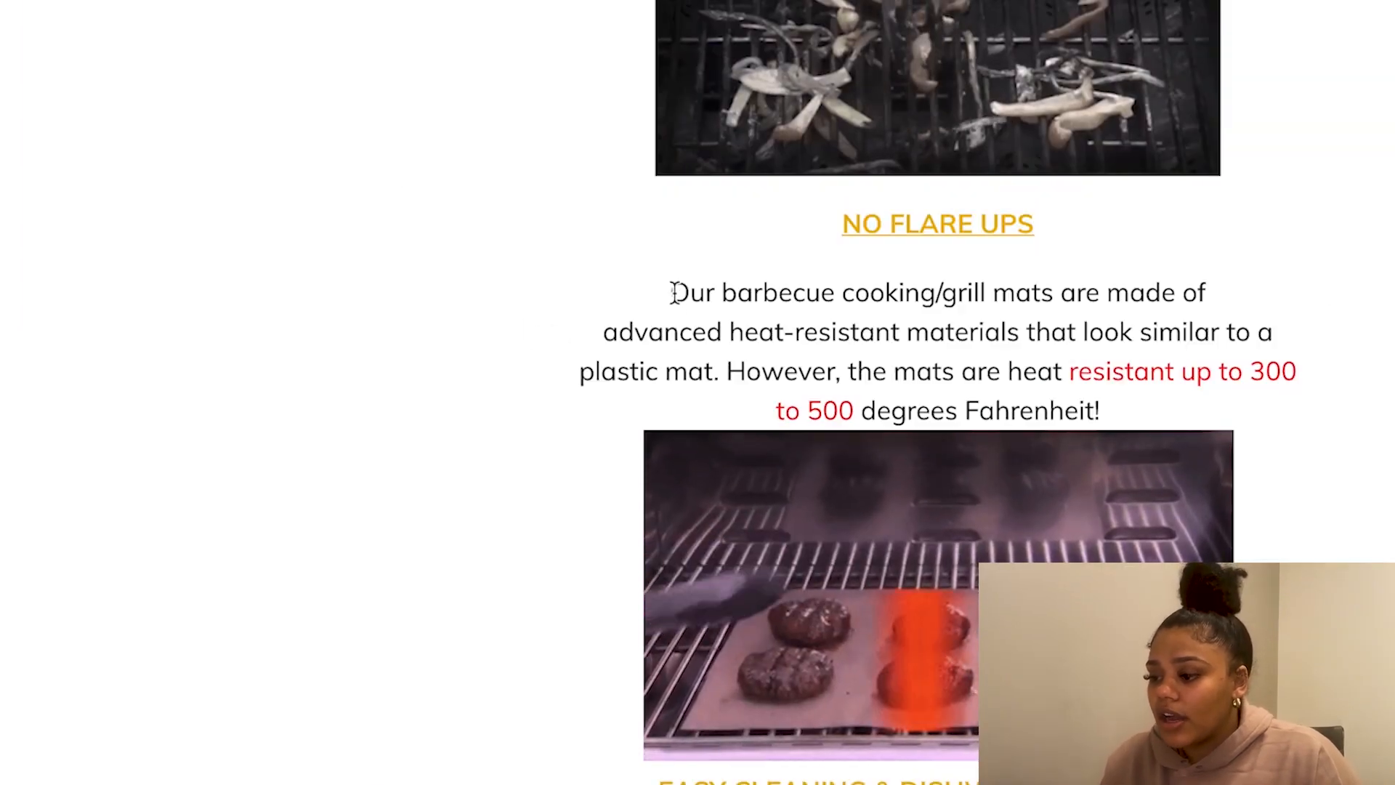
pyautogui.moveTo(671, 292); pyautogui.dragTo(1146, 409)
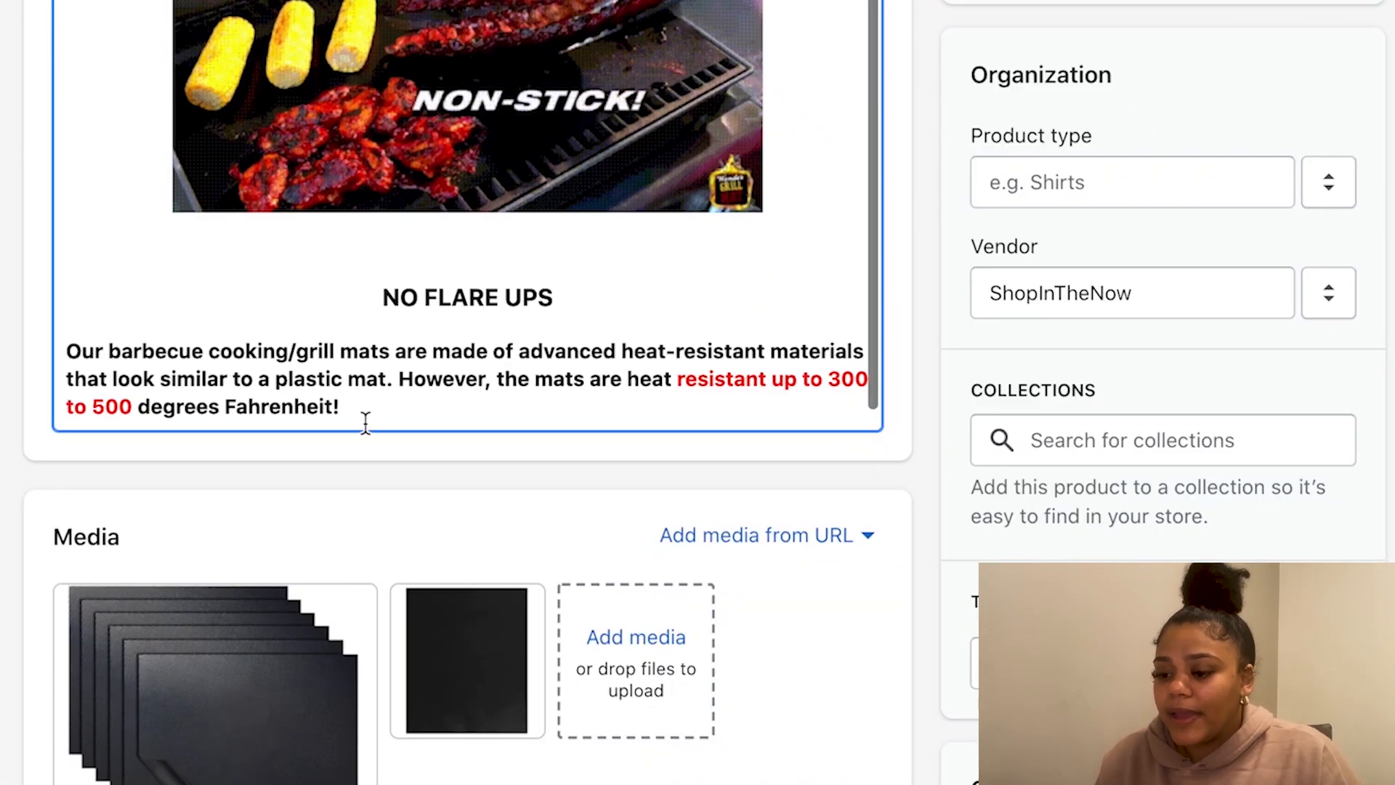
# - Remove the bold from the heat-resistant materials paragraph under NO FLARE UPS and center-align it
pyautogui.moveTo(64, 349); pyautogui.dragTo(839, 427)
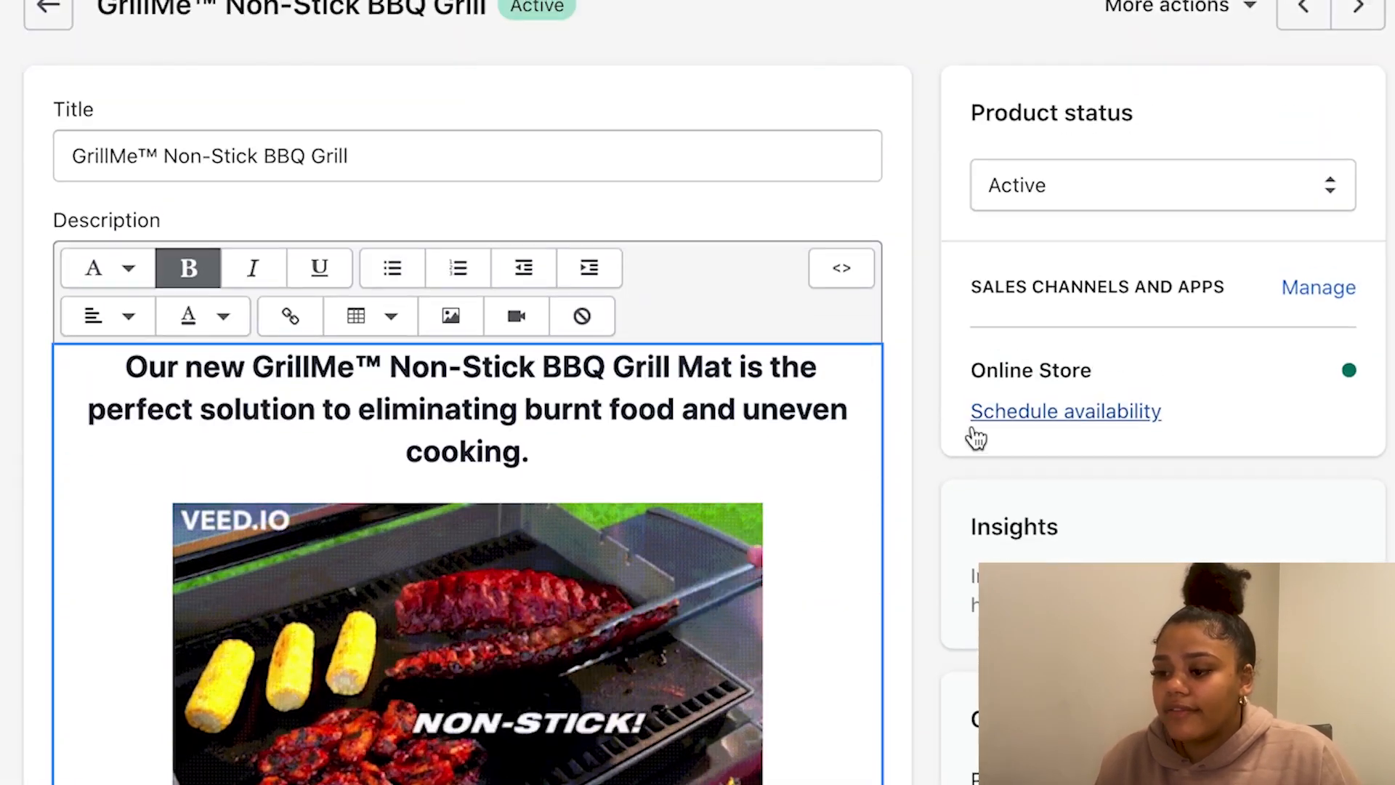
pyautogui.scroll(-1, 467, 209)
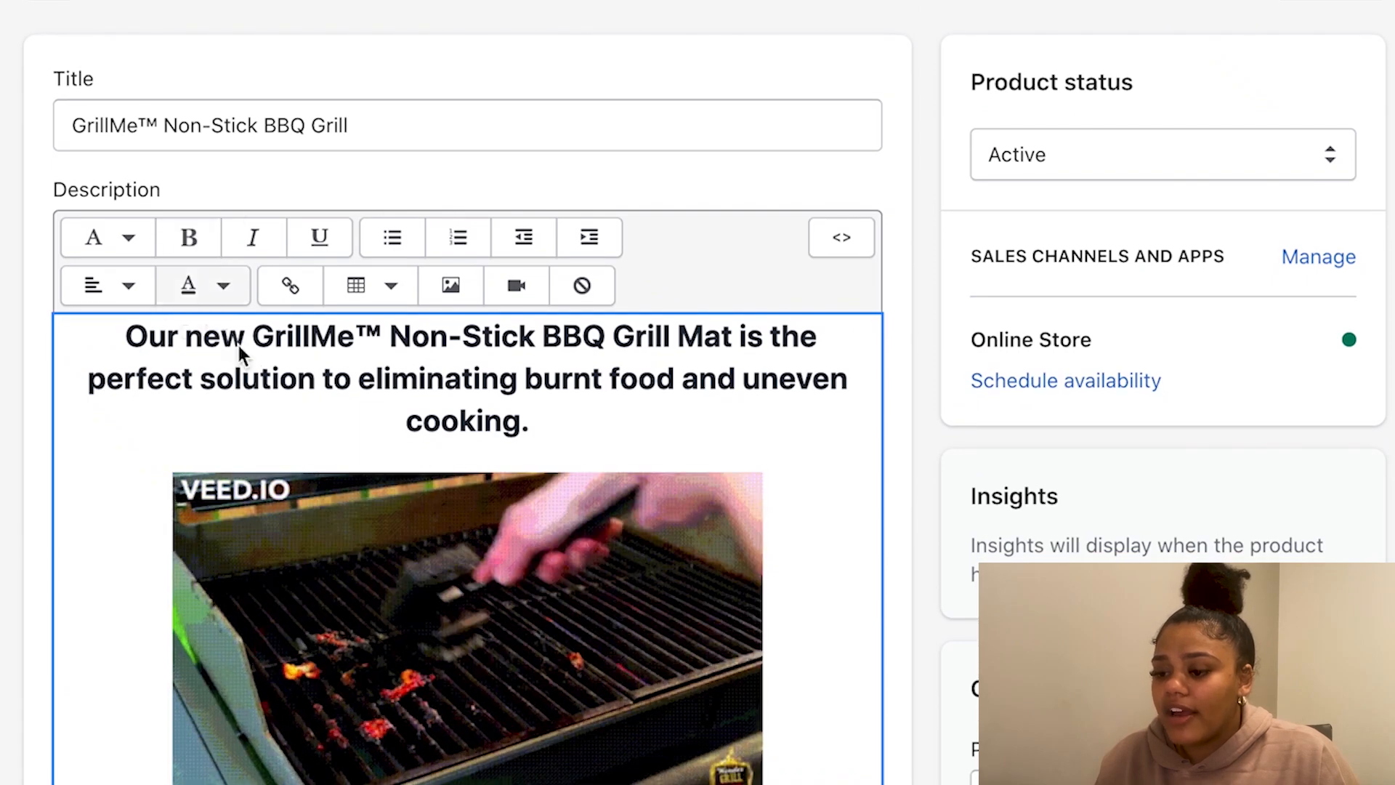
pyautogui.click(89, 290)
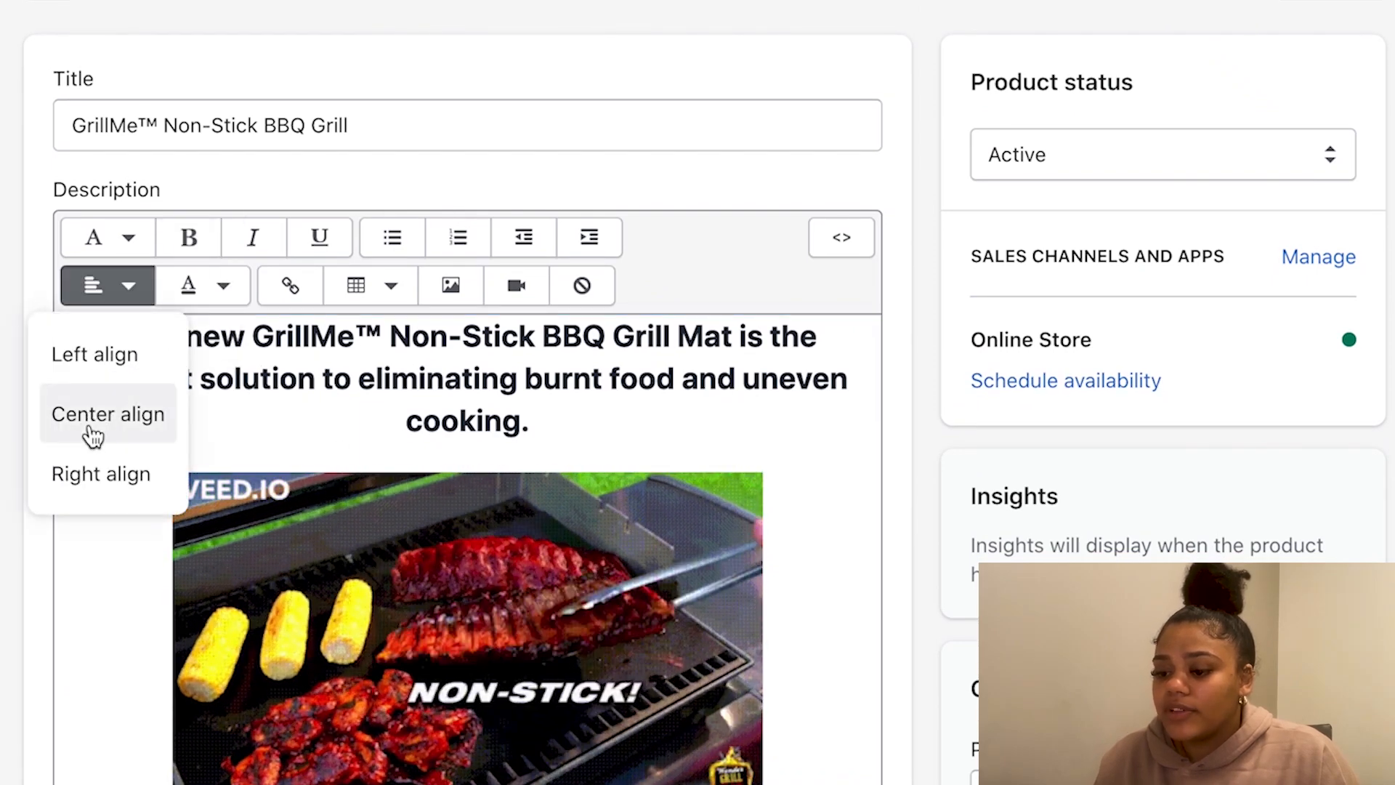
pyautogui.click(93, 435)
# - Make "resistant up to 300 to 500 degrees Fahrenheit!" black (#000000) and bold in the NO FLARE UPS paragraph
pyautogui.scroll(-10, 405, 660)
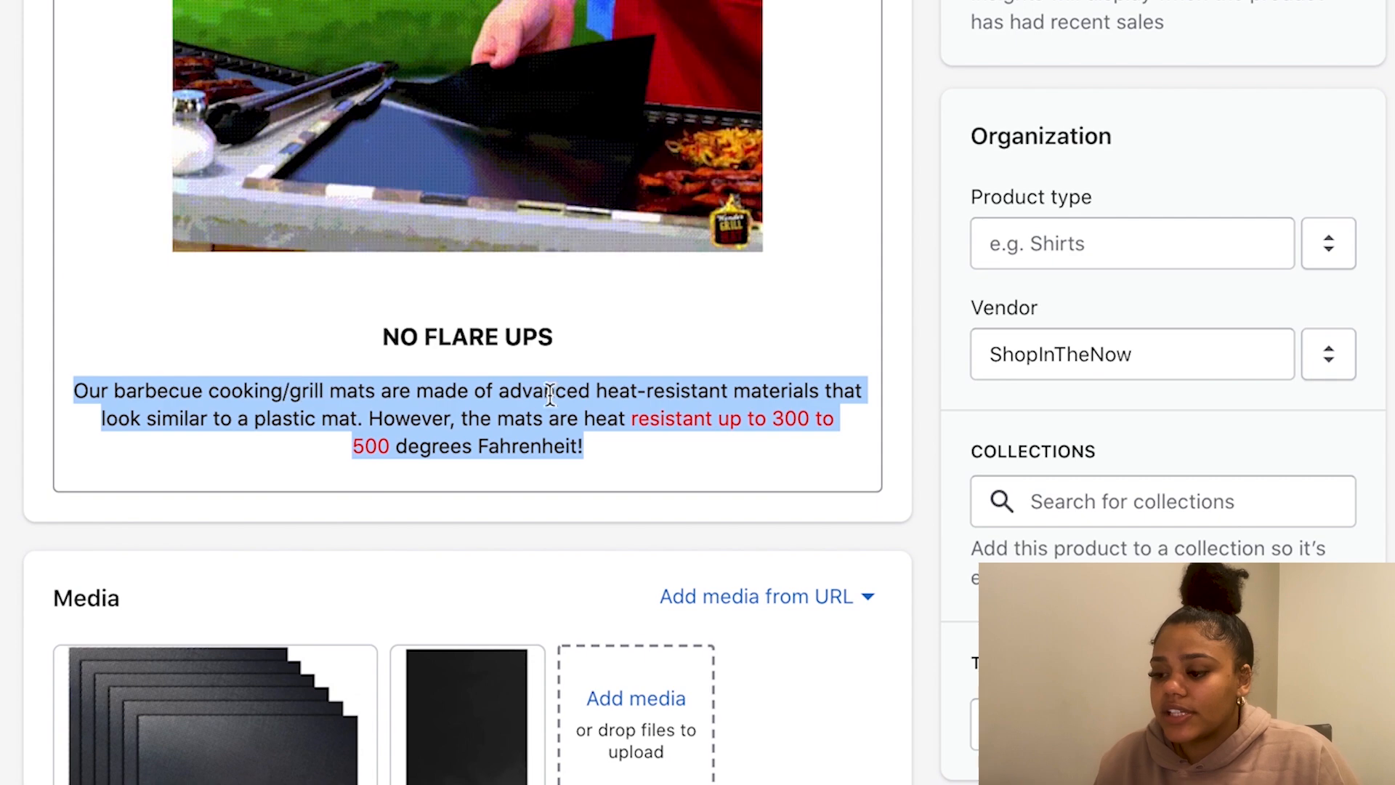
pyautogui.click(614, 440)
pyautogui.moveTo(632, 421); pyautogui.dragTo(620, 464)
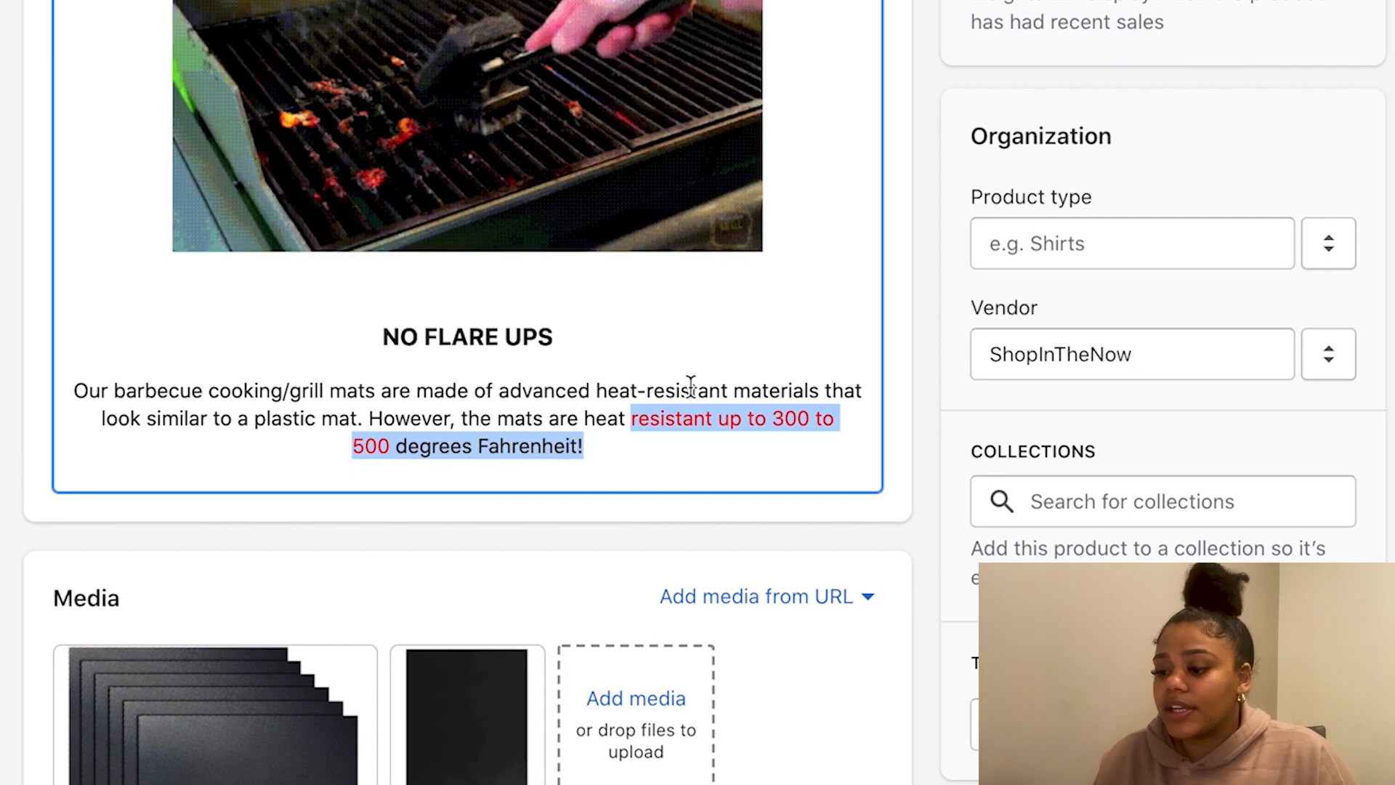
pyautogui.scroll(6, 690, 385)
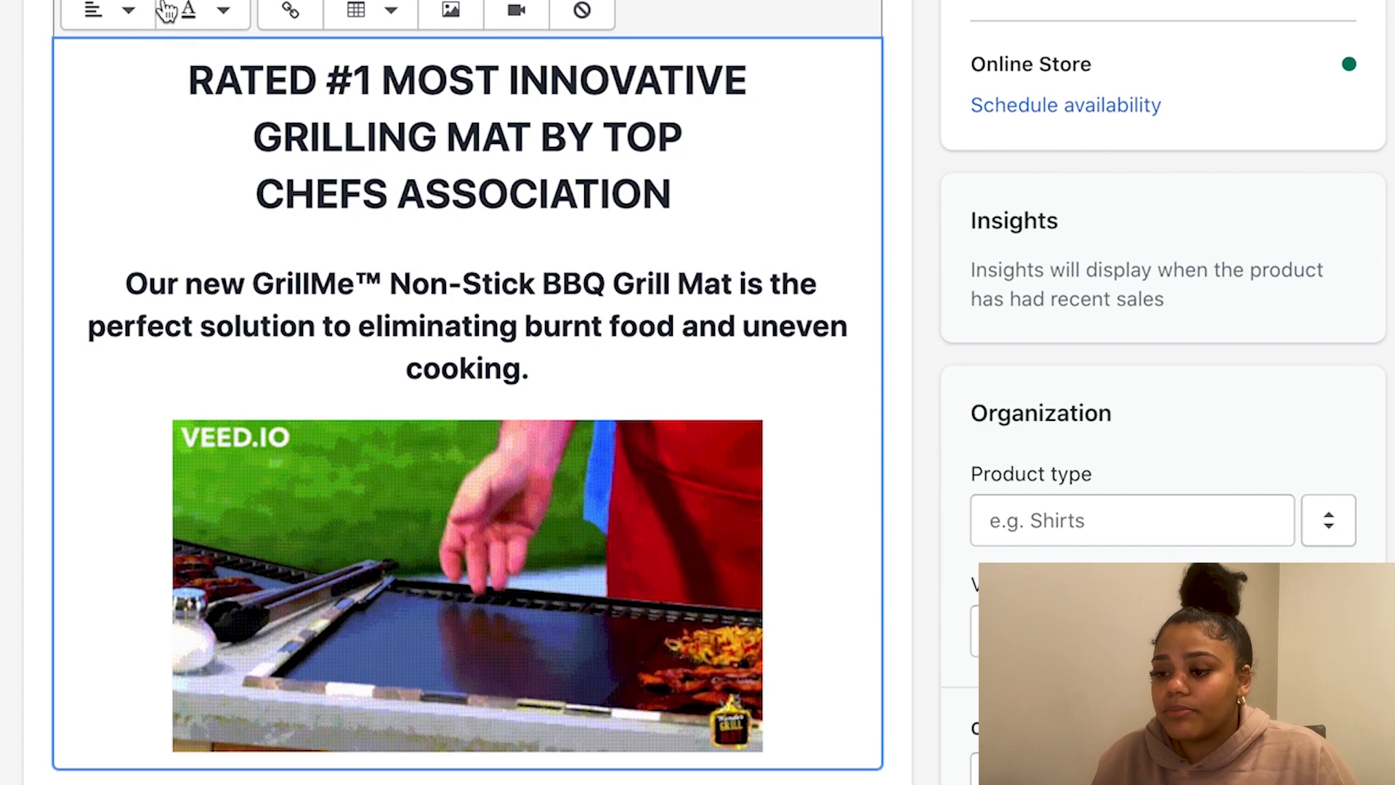
pyautogui.click(193, 12)
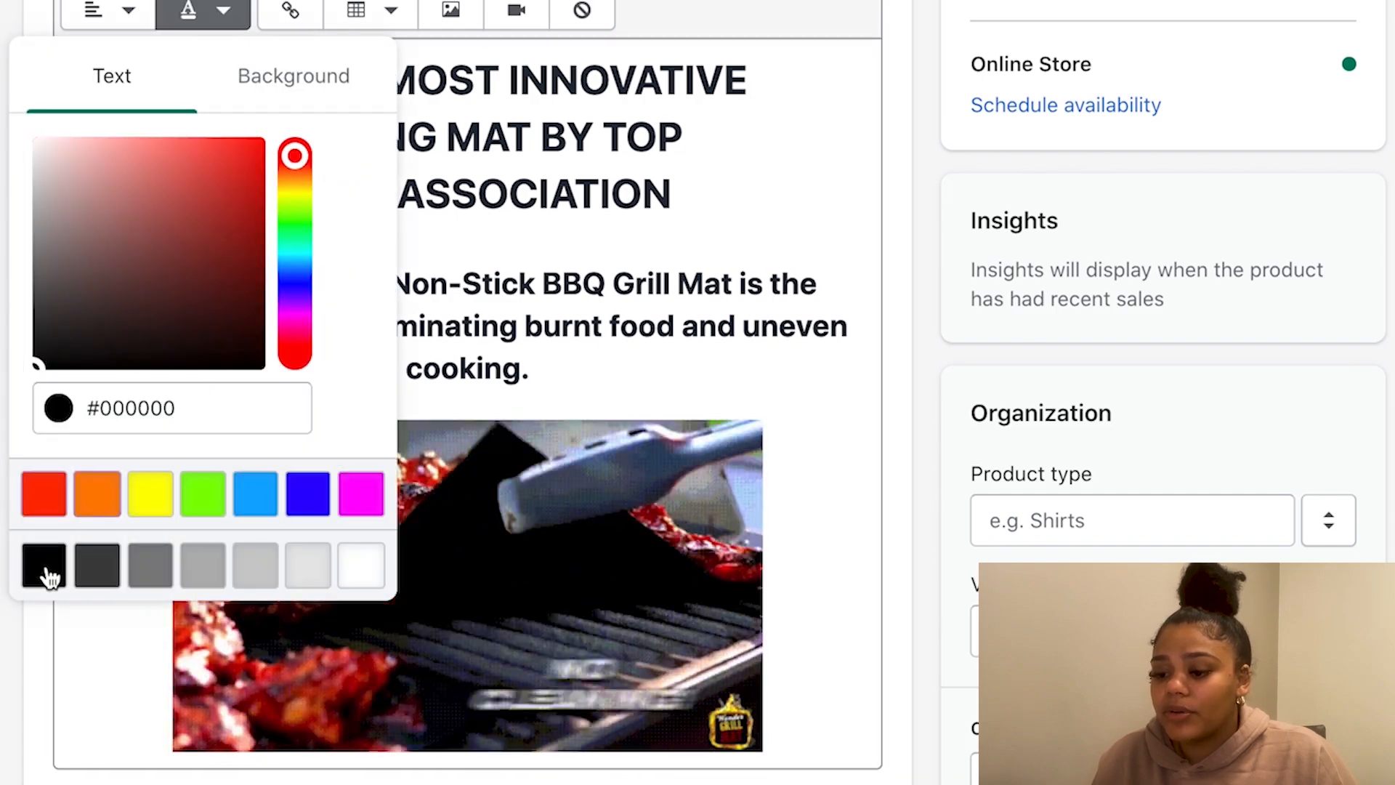
pyautogui.click(947, 473)
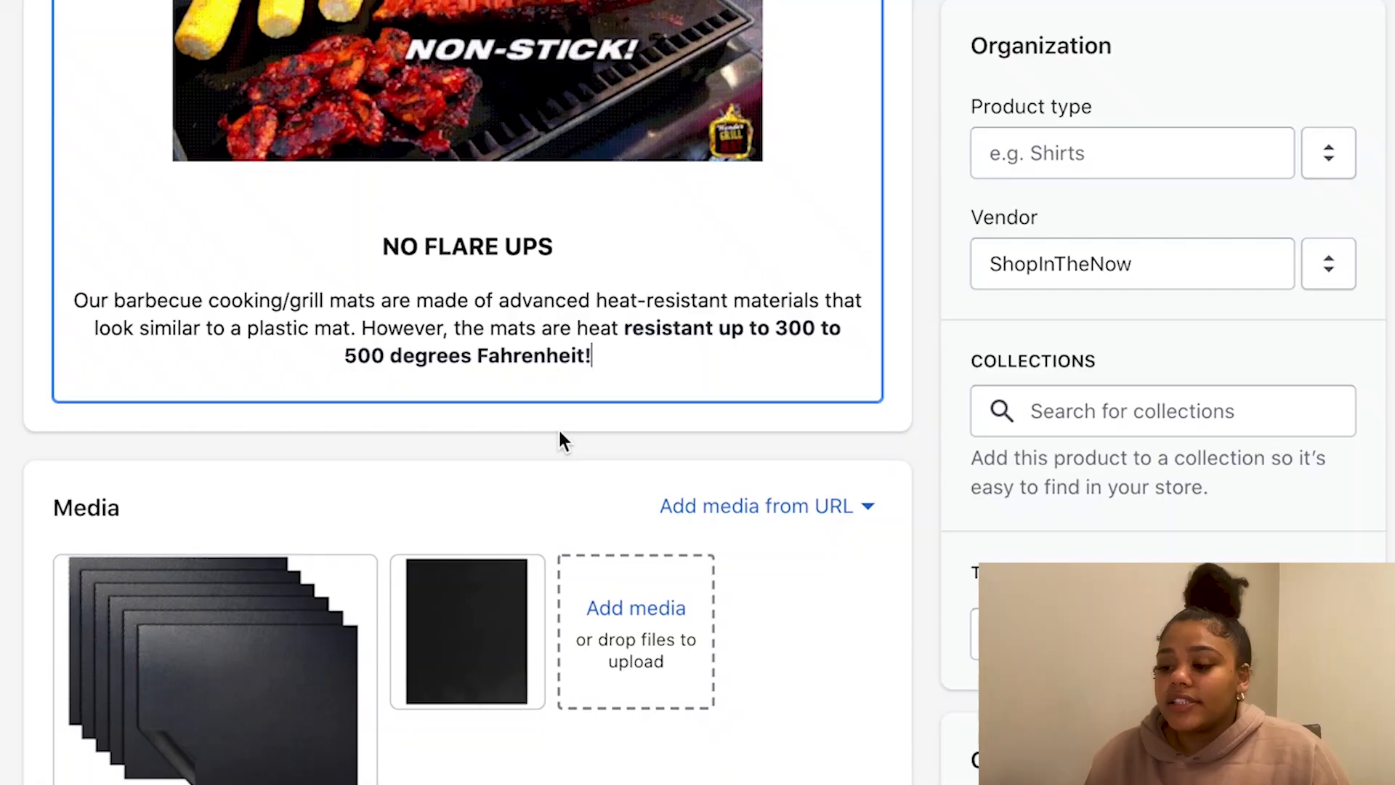
pyautogui.click(587, 370)
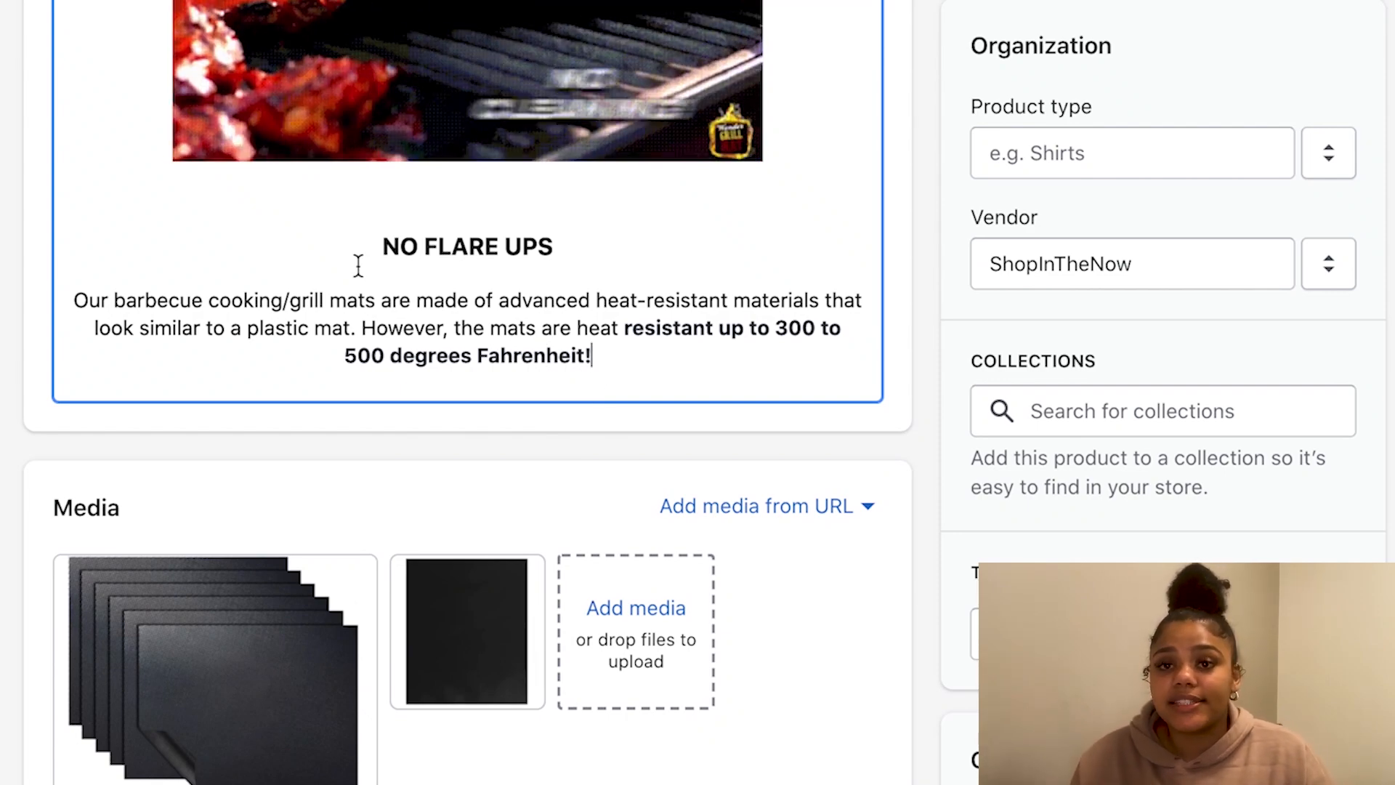
# - Insert the reference page's NO FLARE UPS animated image beneath the heat-resistant materials paragraph and scale it down to match the image above
pyautogui.press('Return')
pyautogui.press('Return')
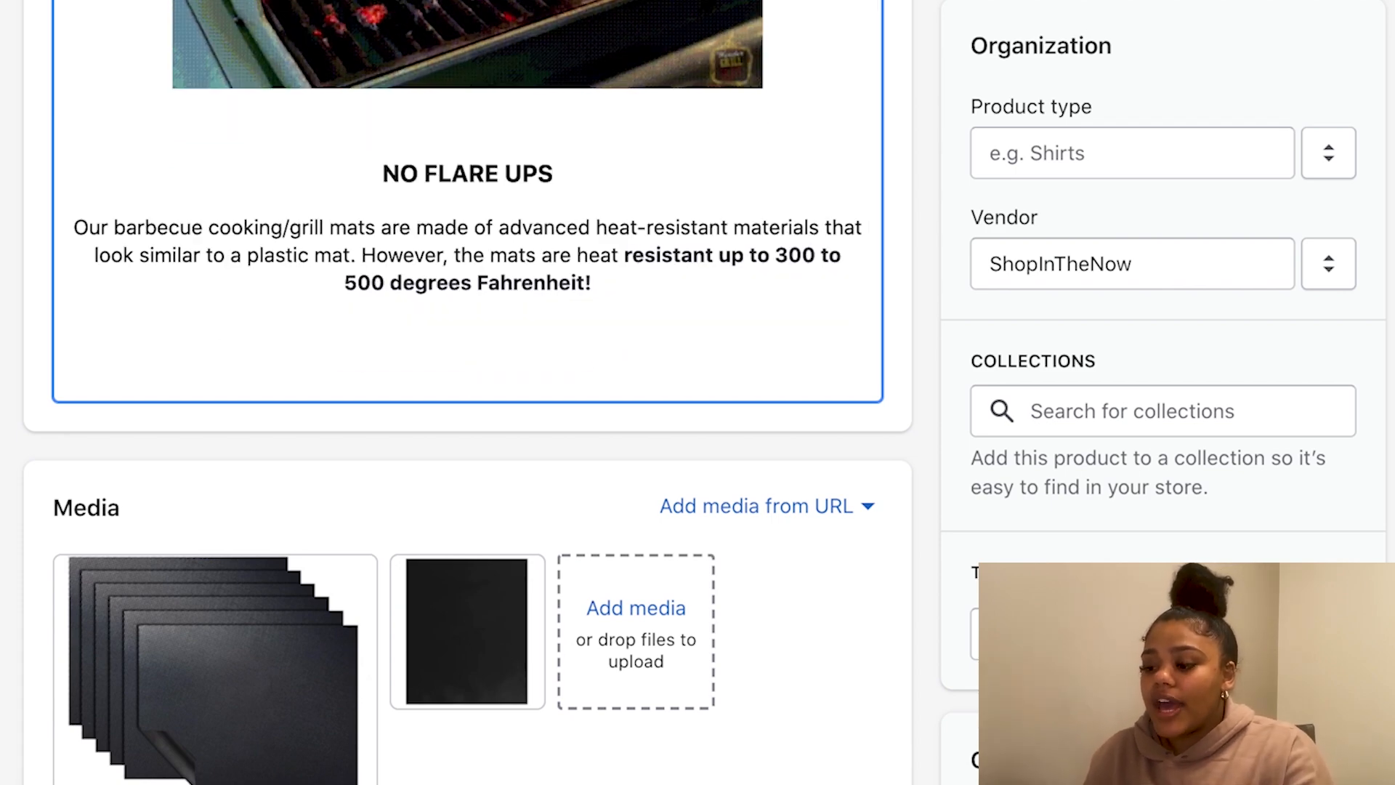
pyautogui.press('BackSpace')
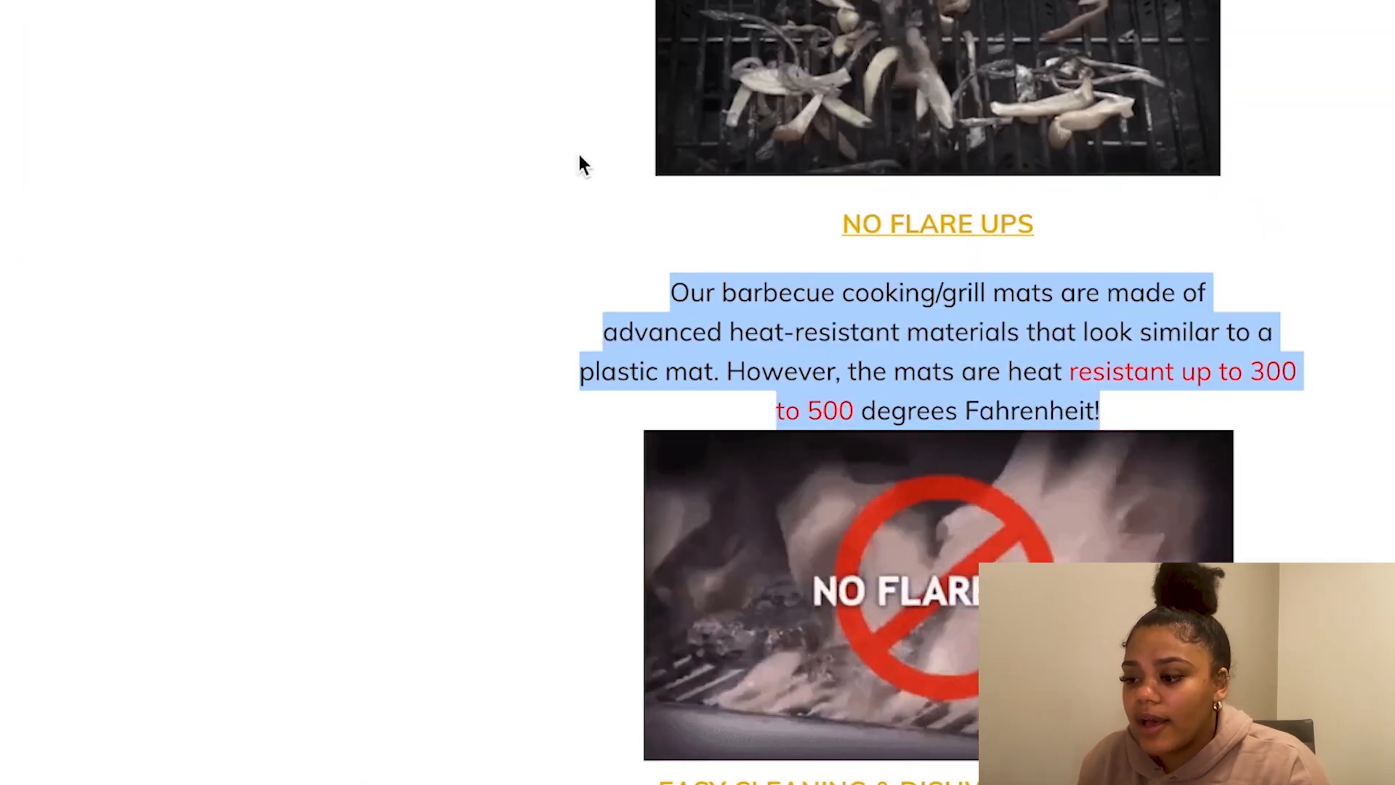
pyautogui.scroll(2, 576, 162)
pyautogui.scroll(-2, 869, 568)
pyautogui.scroll(-3, 869, 566)
pyautogui.rightClick(900, 512)
pyautogui.click(995, 608)
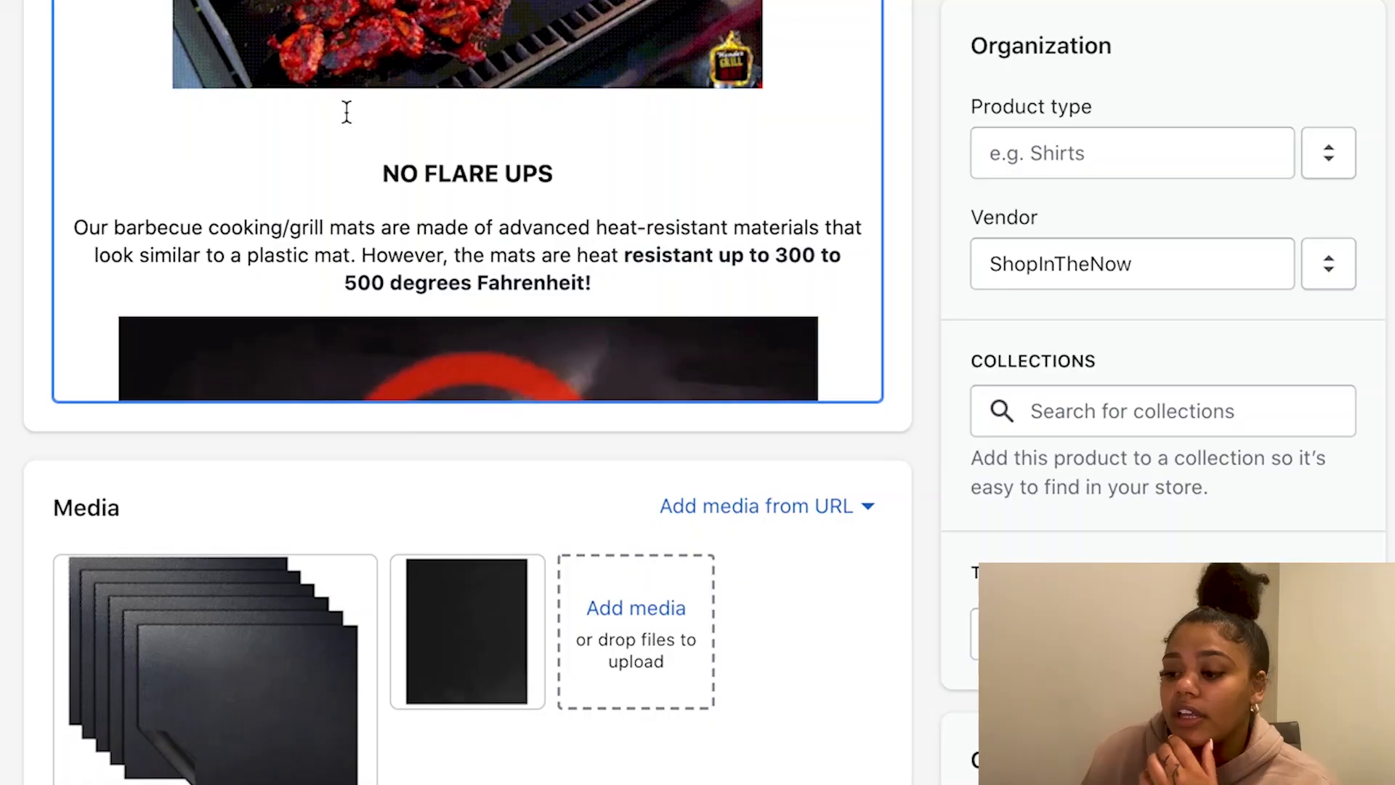
pyautogui.scroll(-3, 373, 259)
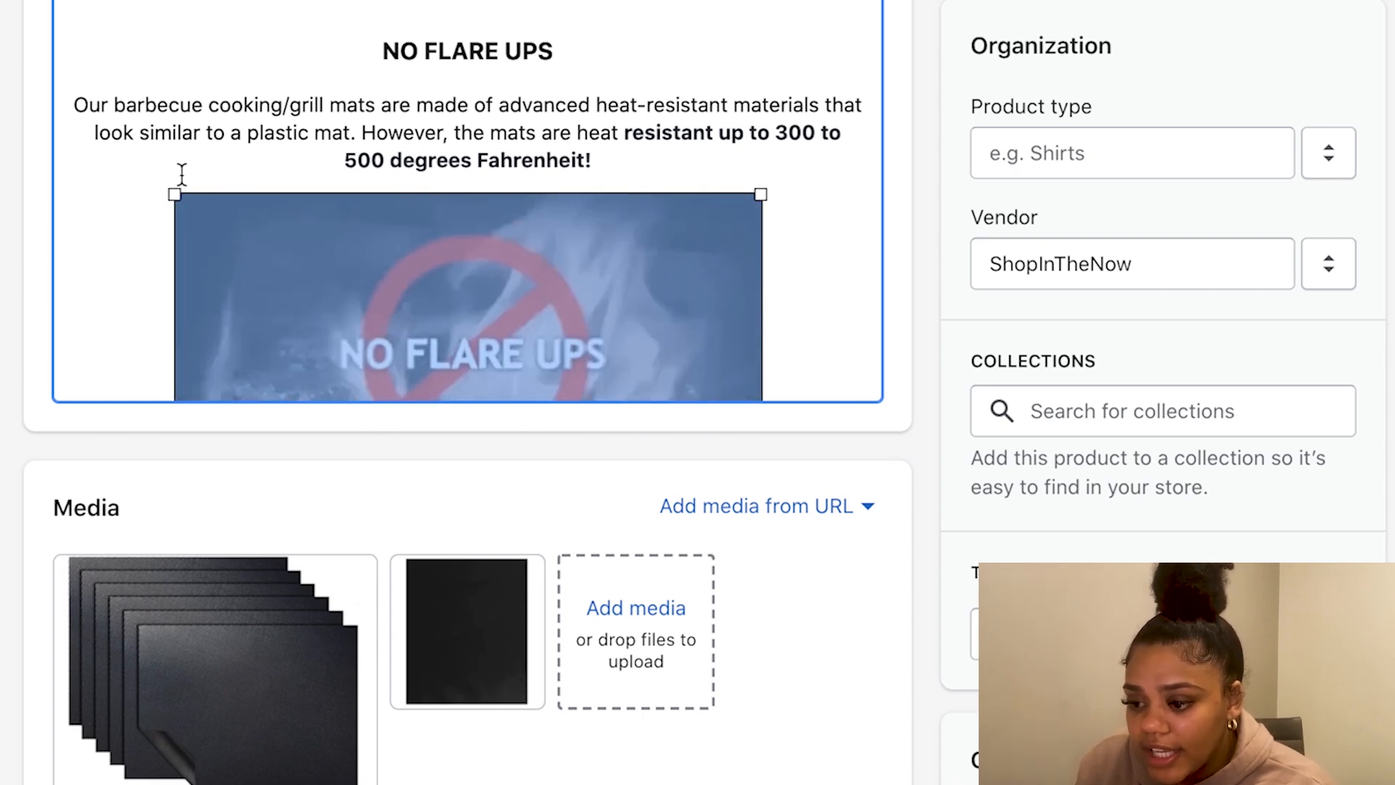
pyautogui.scroll(-3, 278, 353)
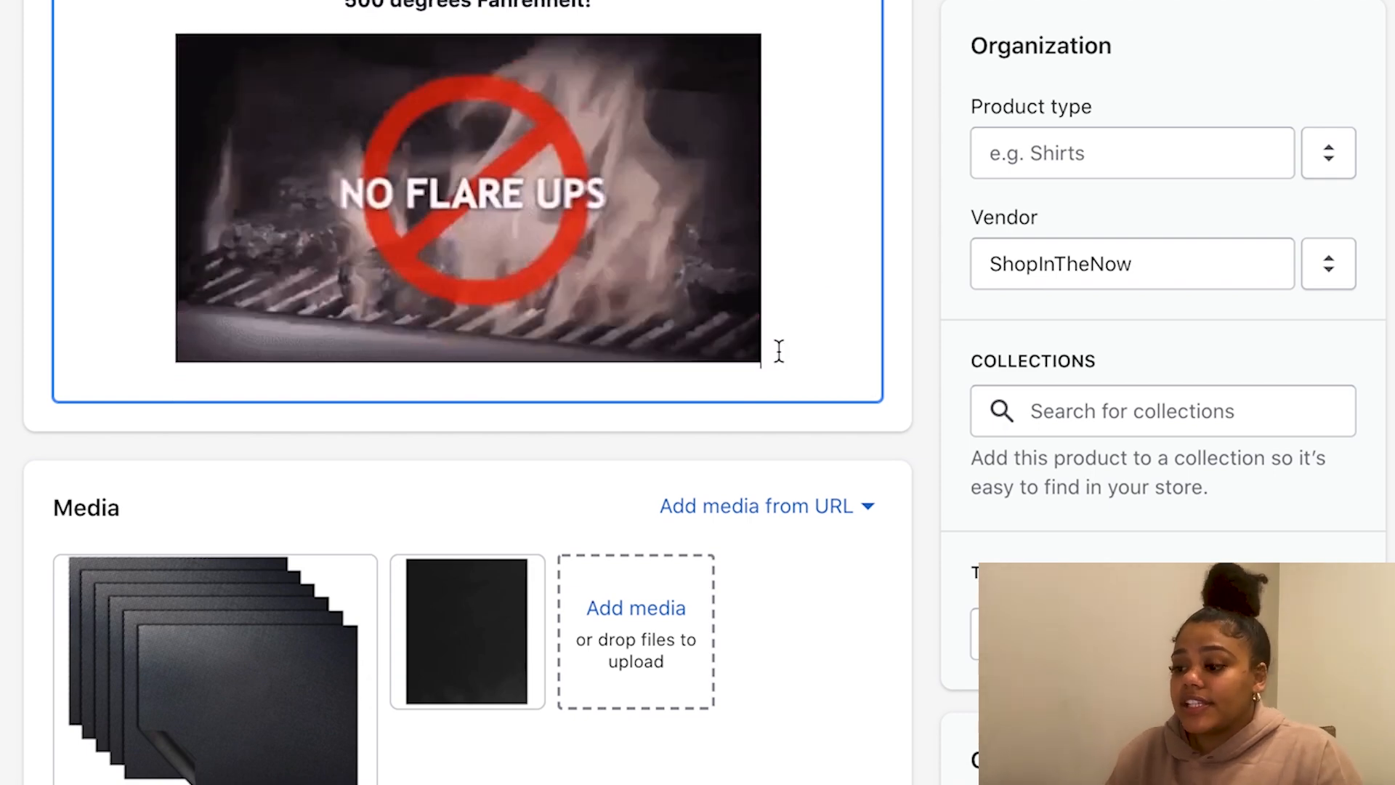
pyautogui.scroll(-1, 467, 377)
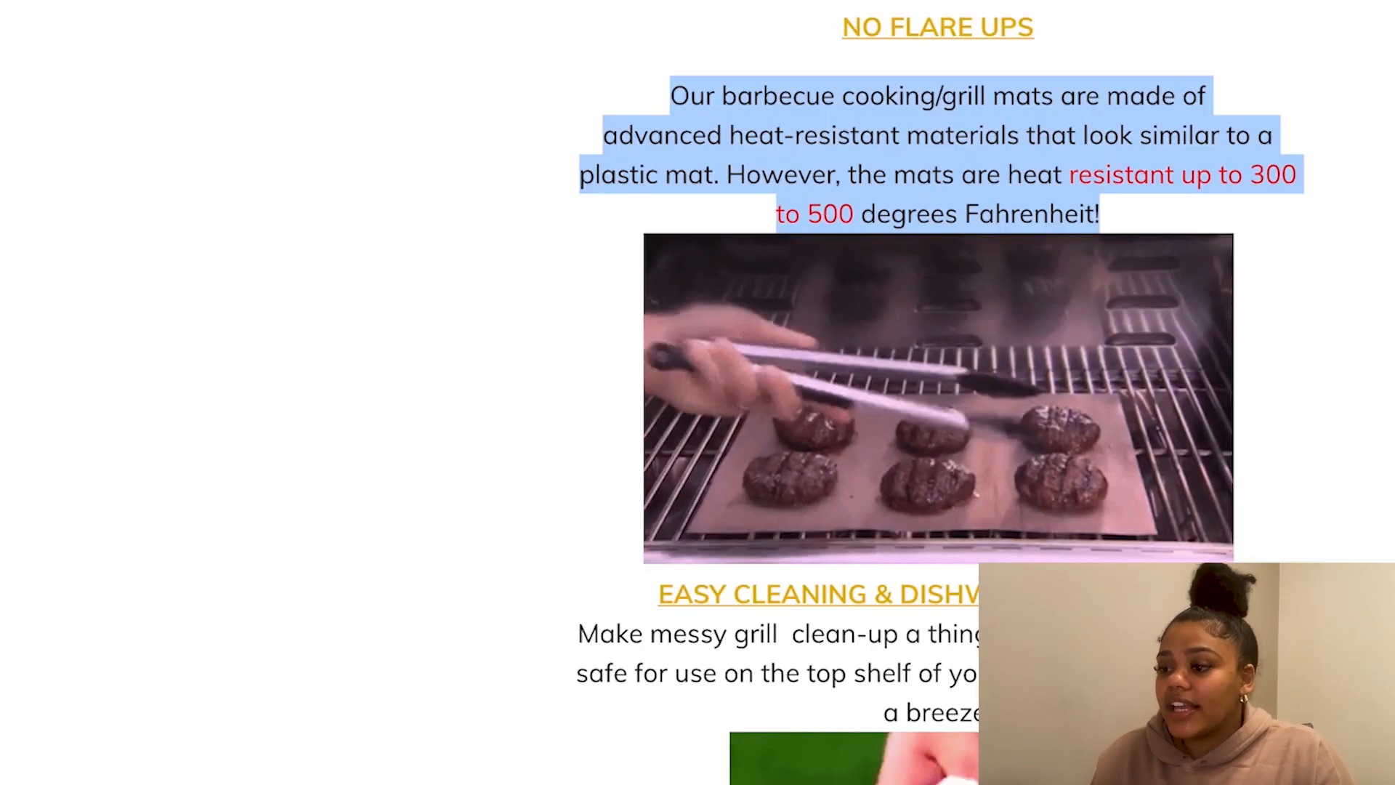
# - Add the reference page's EASY CLEANING & DISHWASHER-FRIENDLY heading and its grill clean-up paragraph below the NO FLARE UPS image
pyautogui.scroll(-2, 869, 503)
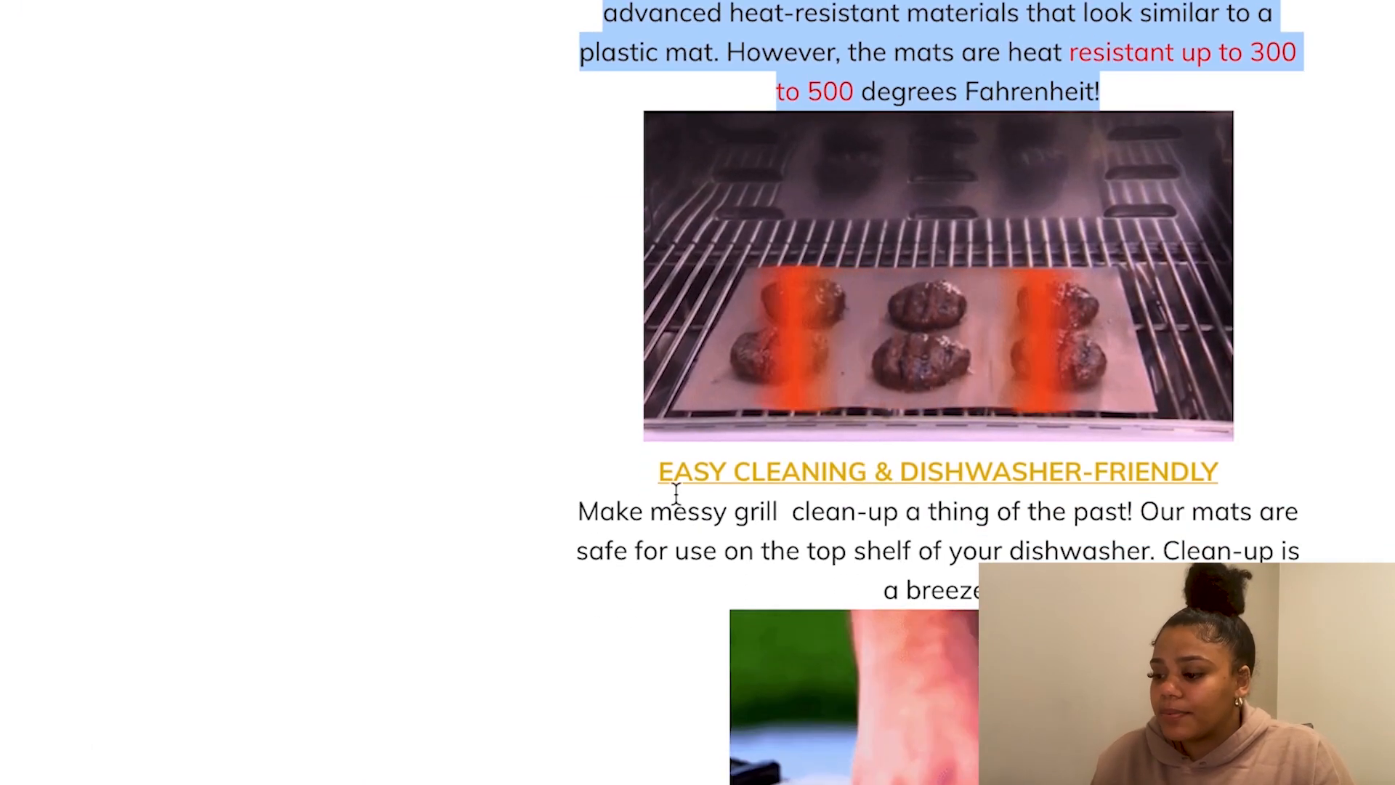
pyautogui.moveTo(654, 481); pyautogui.dragTo(1239, 486)
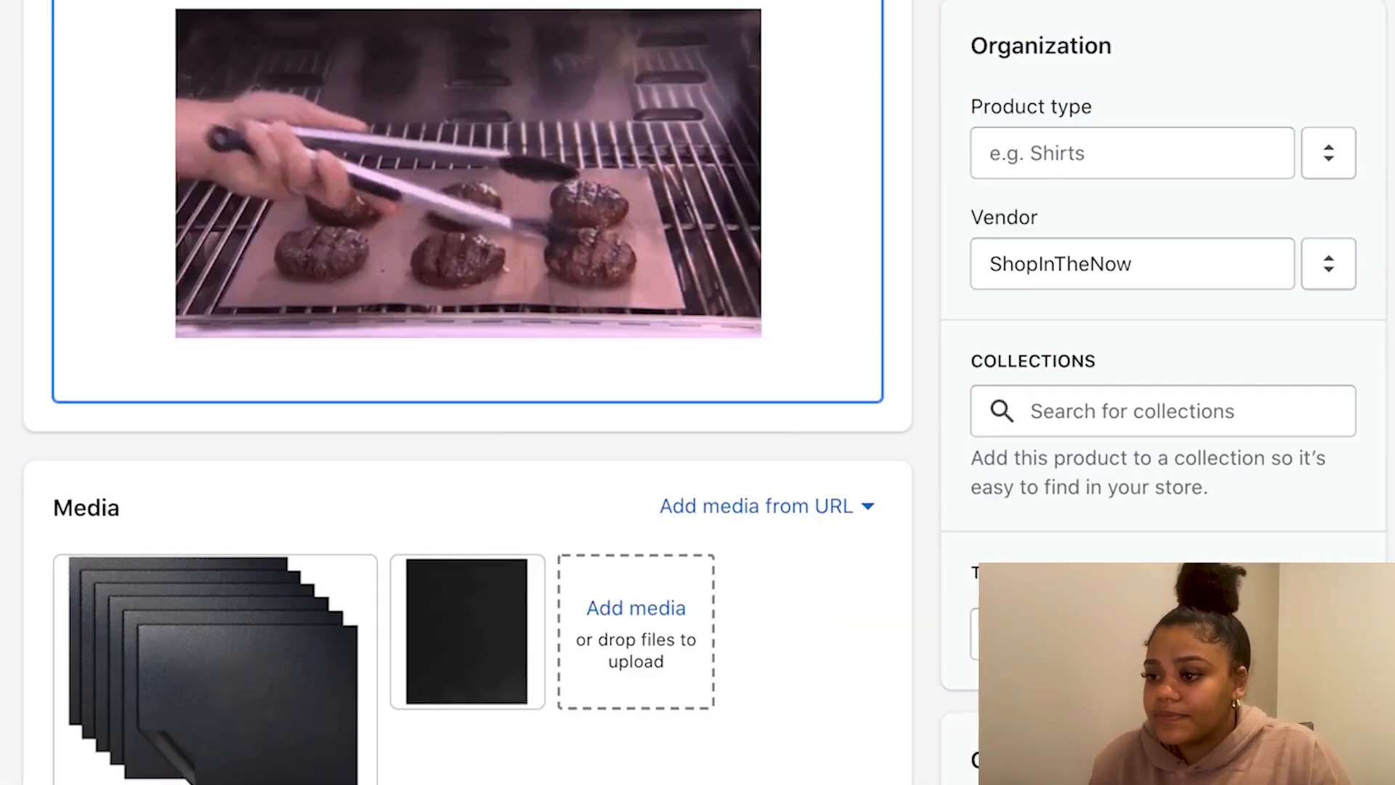
pyautogui.write('EASY CLEANING & DISHWASHER-FRIENDLY')
pyautogui.moveTo(578, 511); pyautogui.dragTo(980, 592)
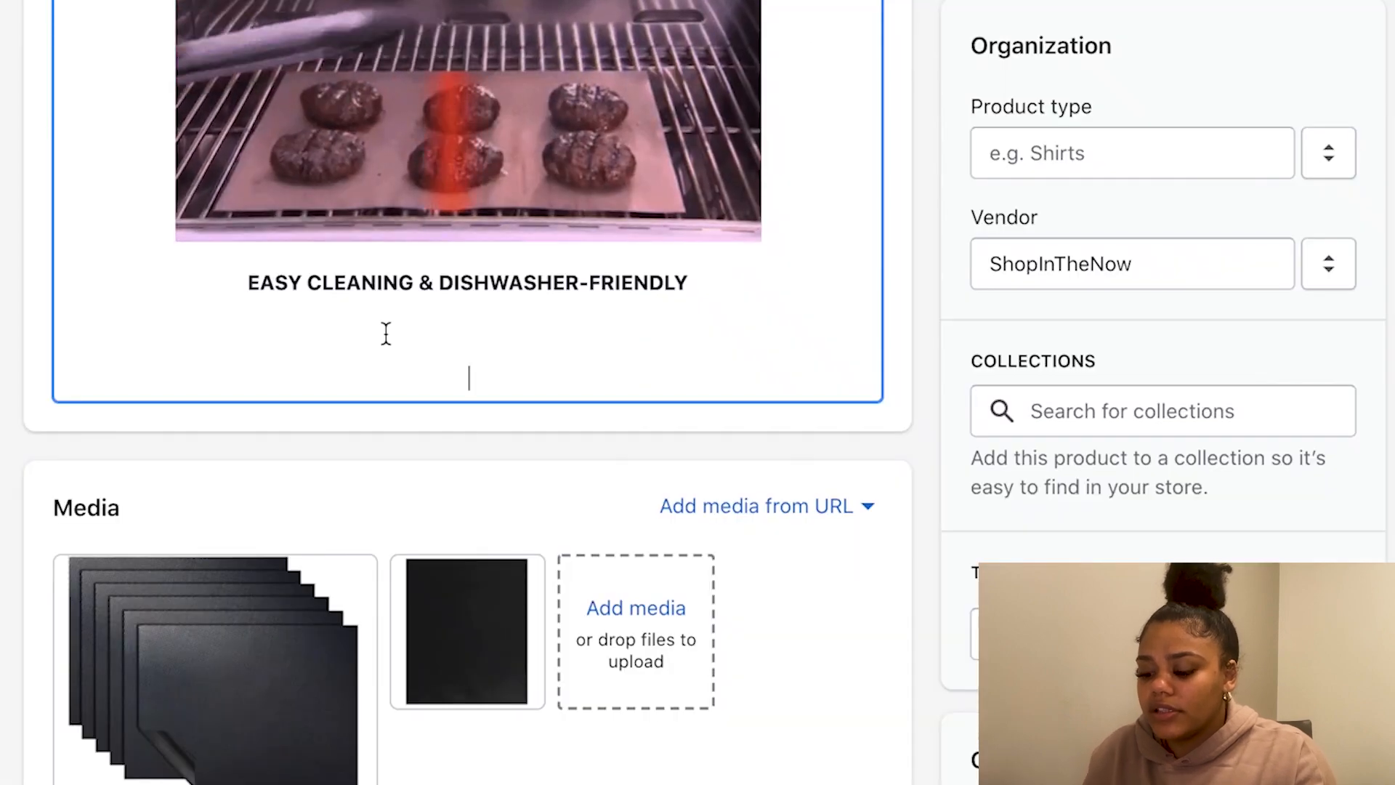
pyautogui.write('Make messy grill  clean-up a thing of the past! Our mats are safe for use on the top shelf of your dishwasher. Clean-up is a breeze!')
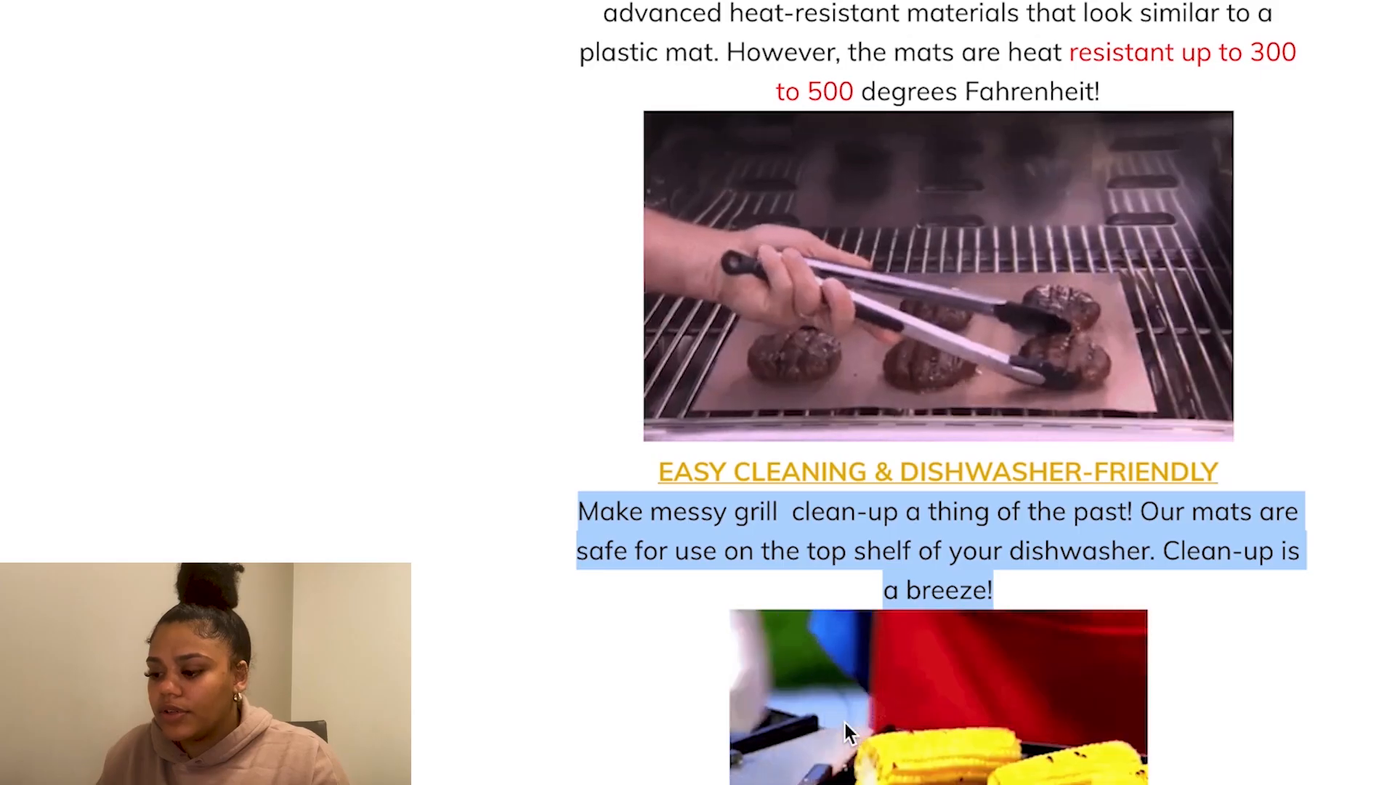
# - Insert the reference page's CLEANS EASY! image beneath the clean-up paragraph and resize it to the width of the other images
pyautogui.rightClick(844, 720)
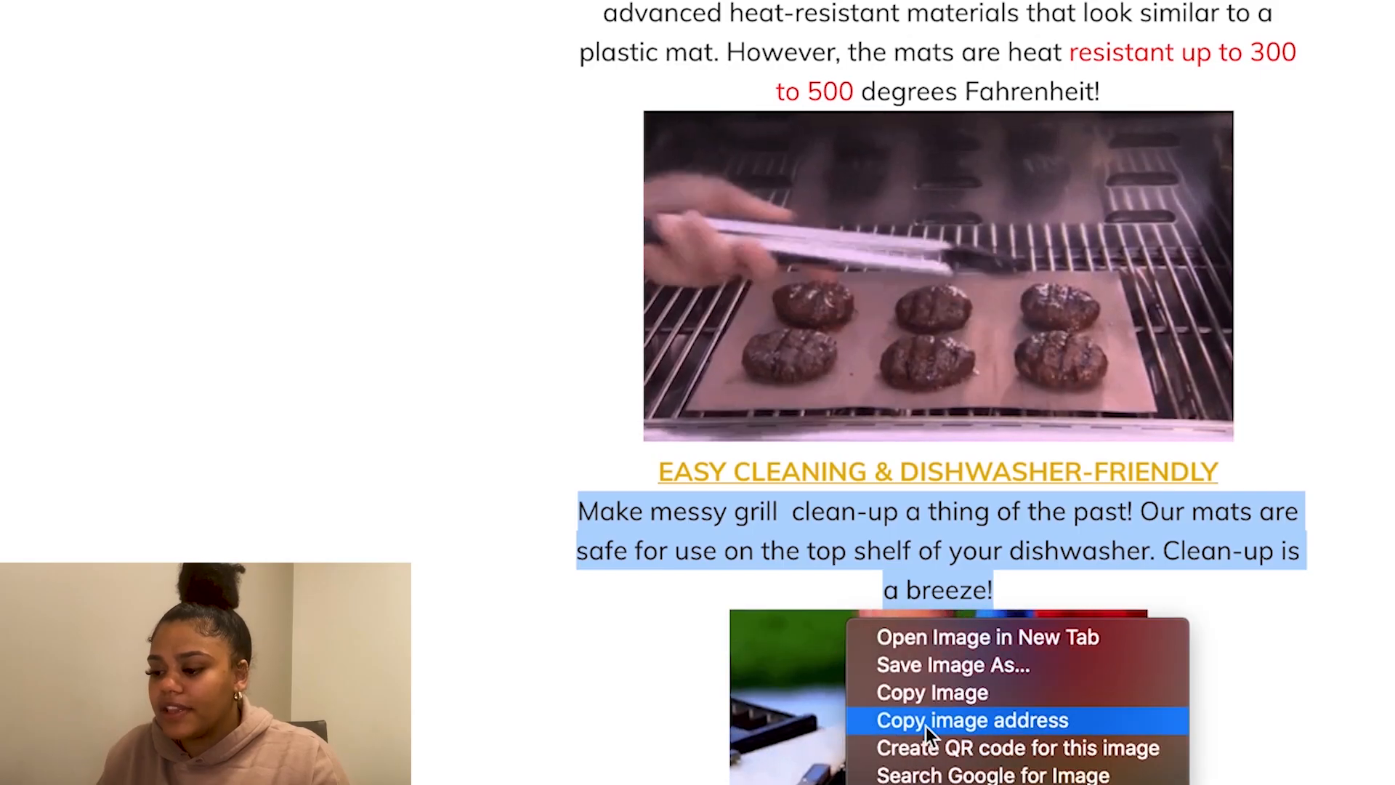
pyautogui.click(921, 699)
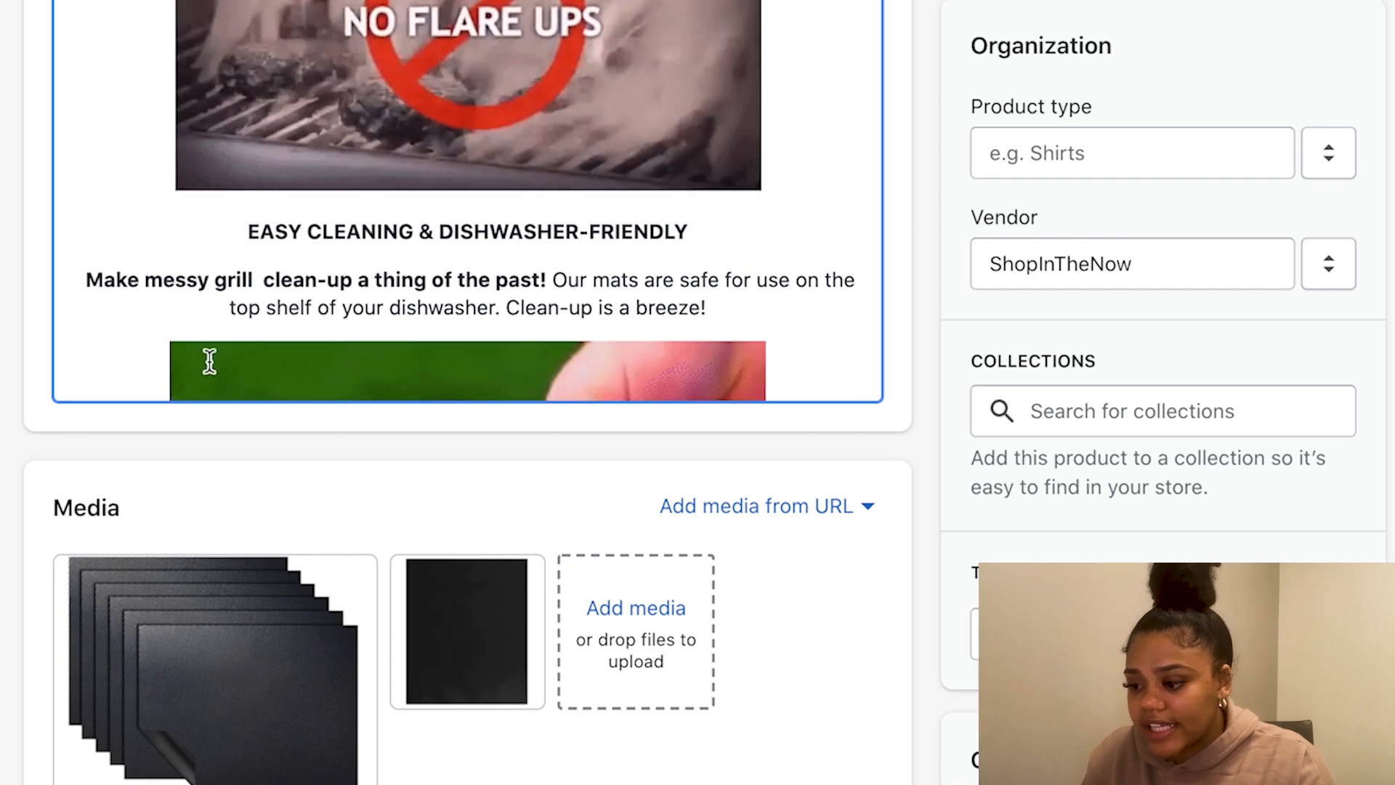
pyautogui.scroll(-3, 299, 356)
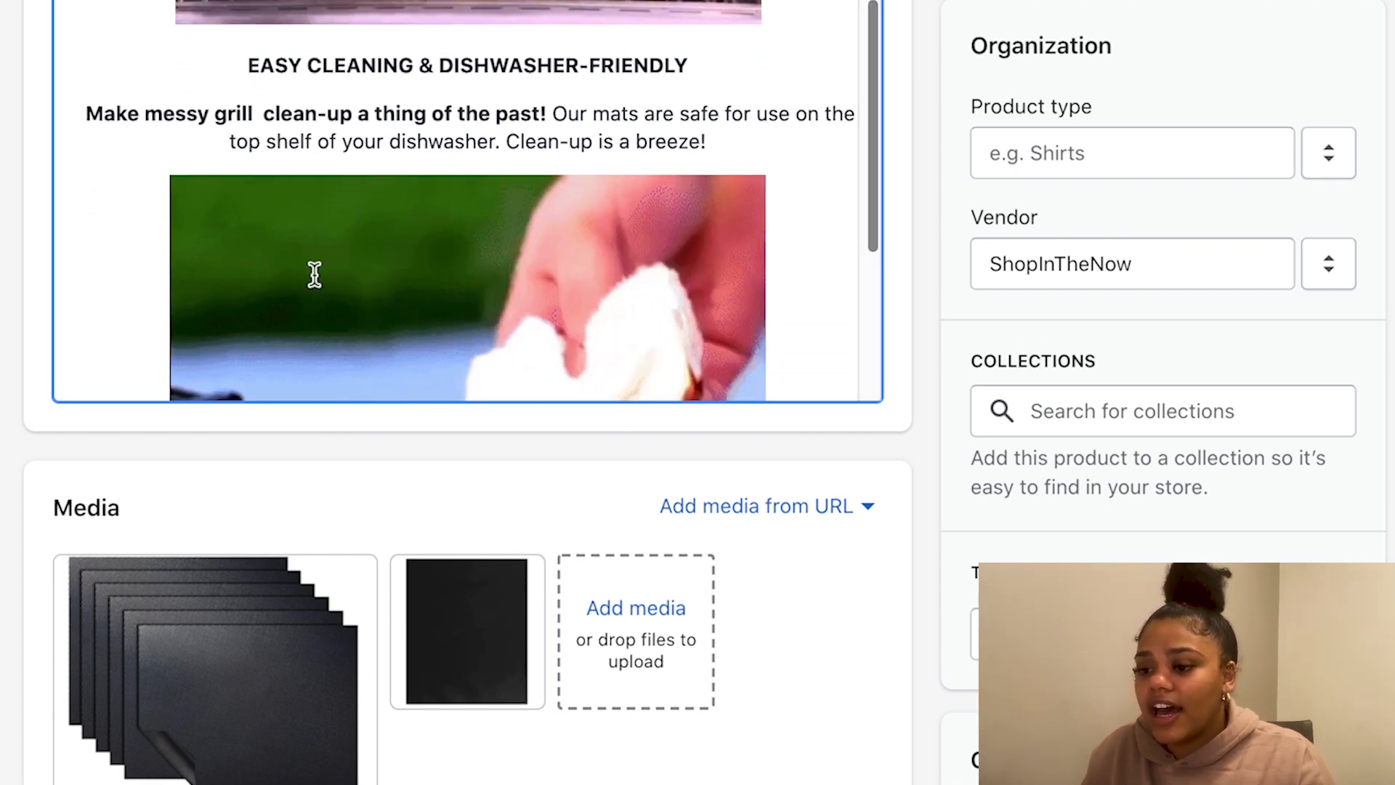
pyautogui.click(184, 185)
pyautogui.moveTo(184, 185); pyautogui.dragTo(182, 183)
pyautogui.scroll(-5, 520, 215)
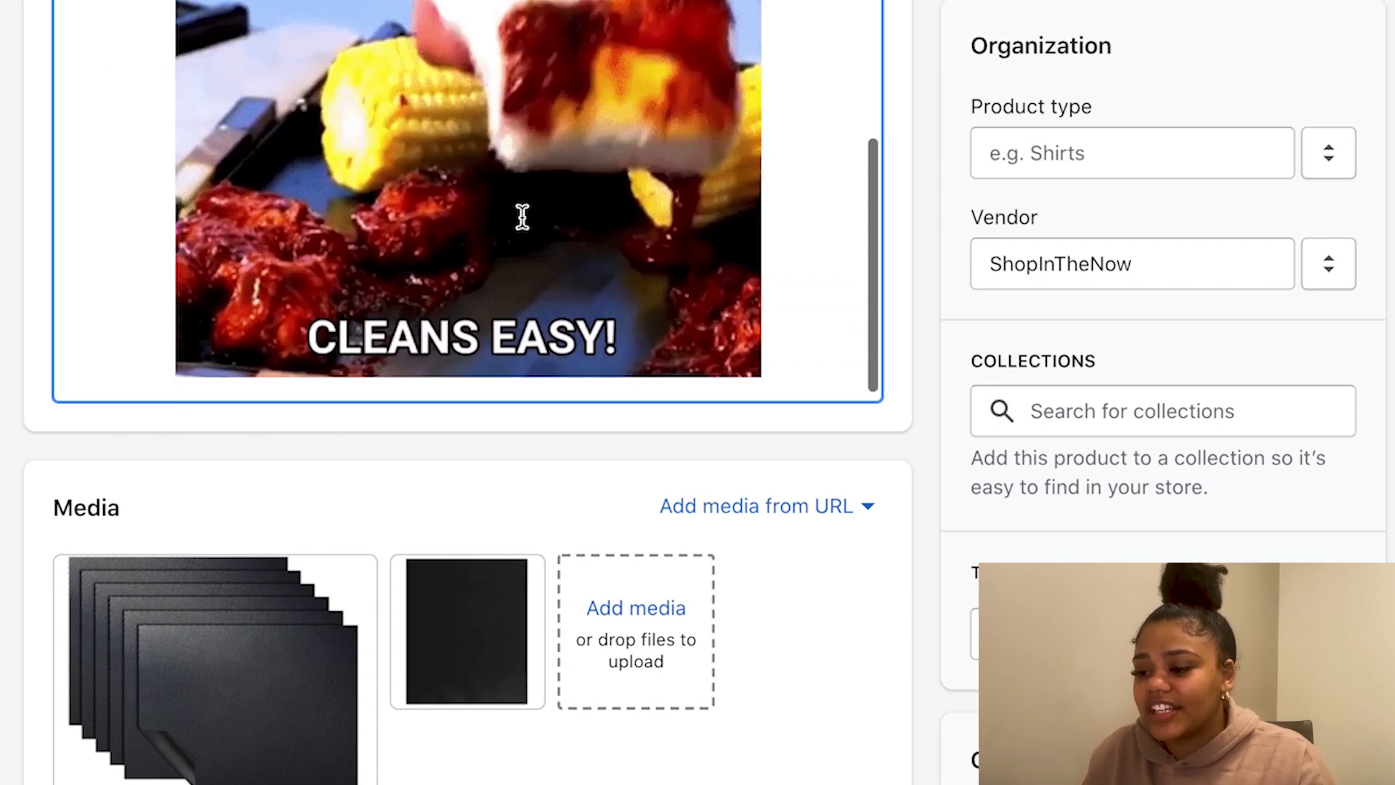
pyautogui.scroll(-1, 468, 377)
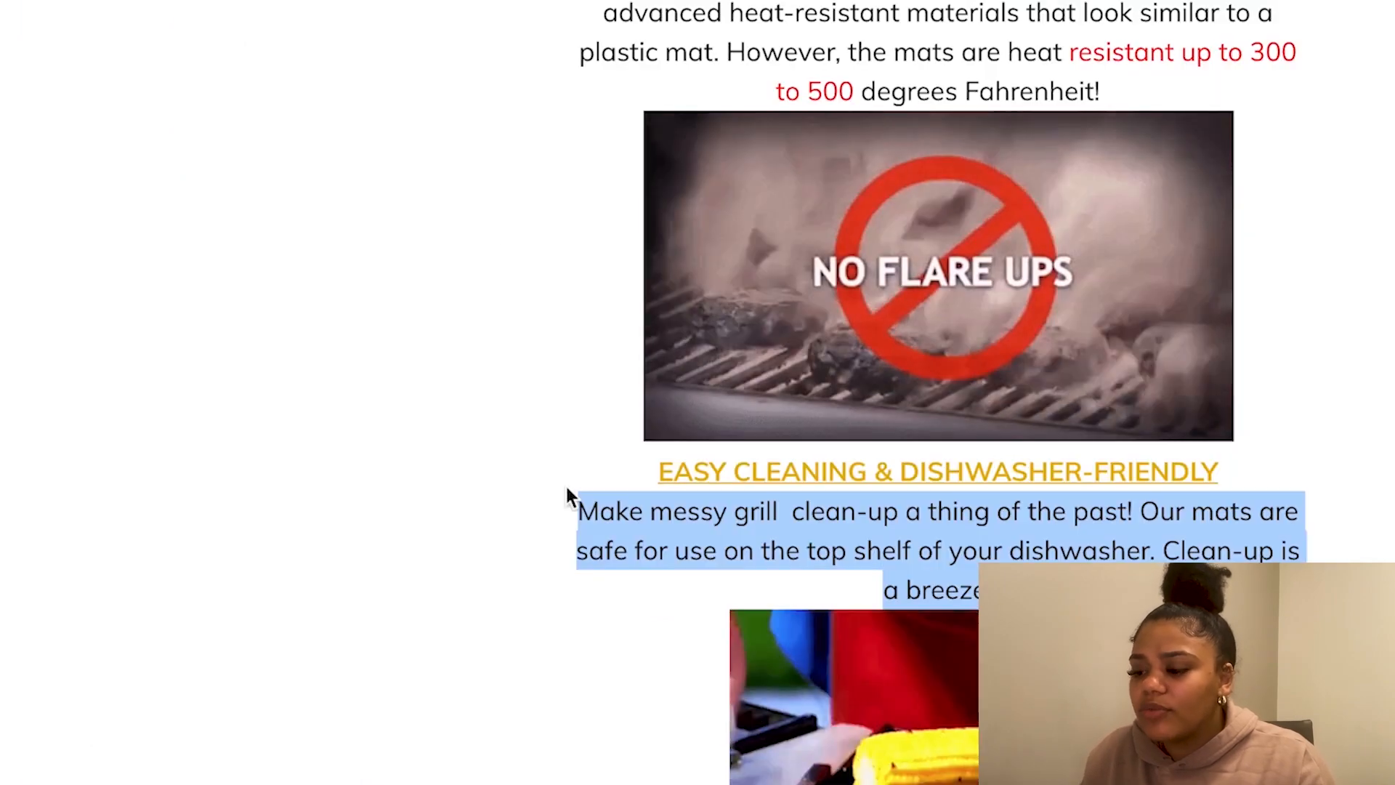
# - Add the FDA-APPROVED & TOP QUALITY MATERIALS heading with the reference page's PFOA-free materials paragraph and non-stick mat image beneath it
pyautogui.scroll(-9, 563, 486)
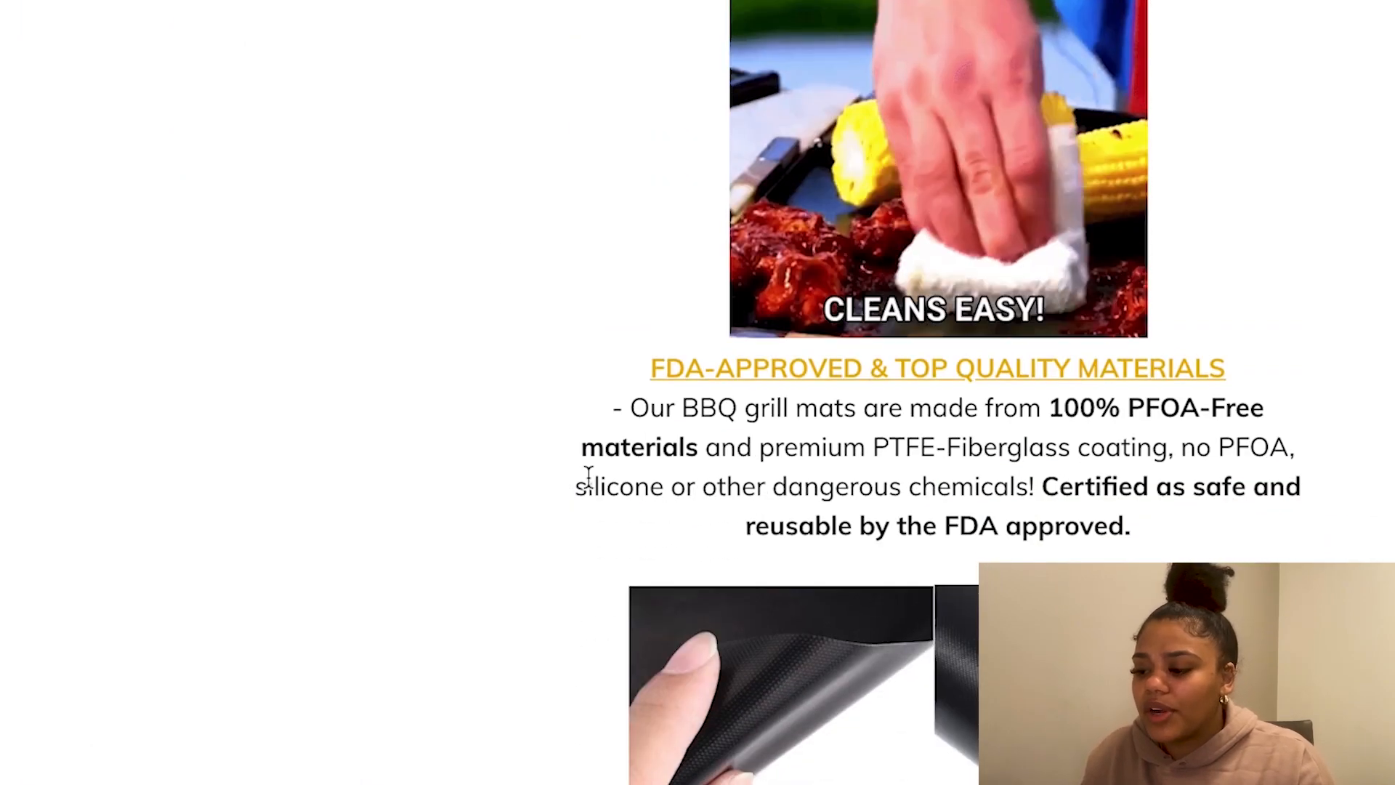
pyautogui.scroll(-10, 740, 573)
pyautogui.scroll(11, 740, 573)
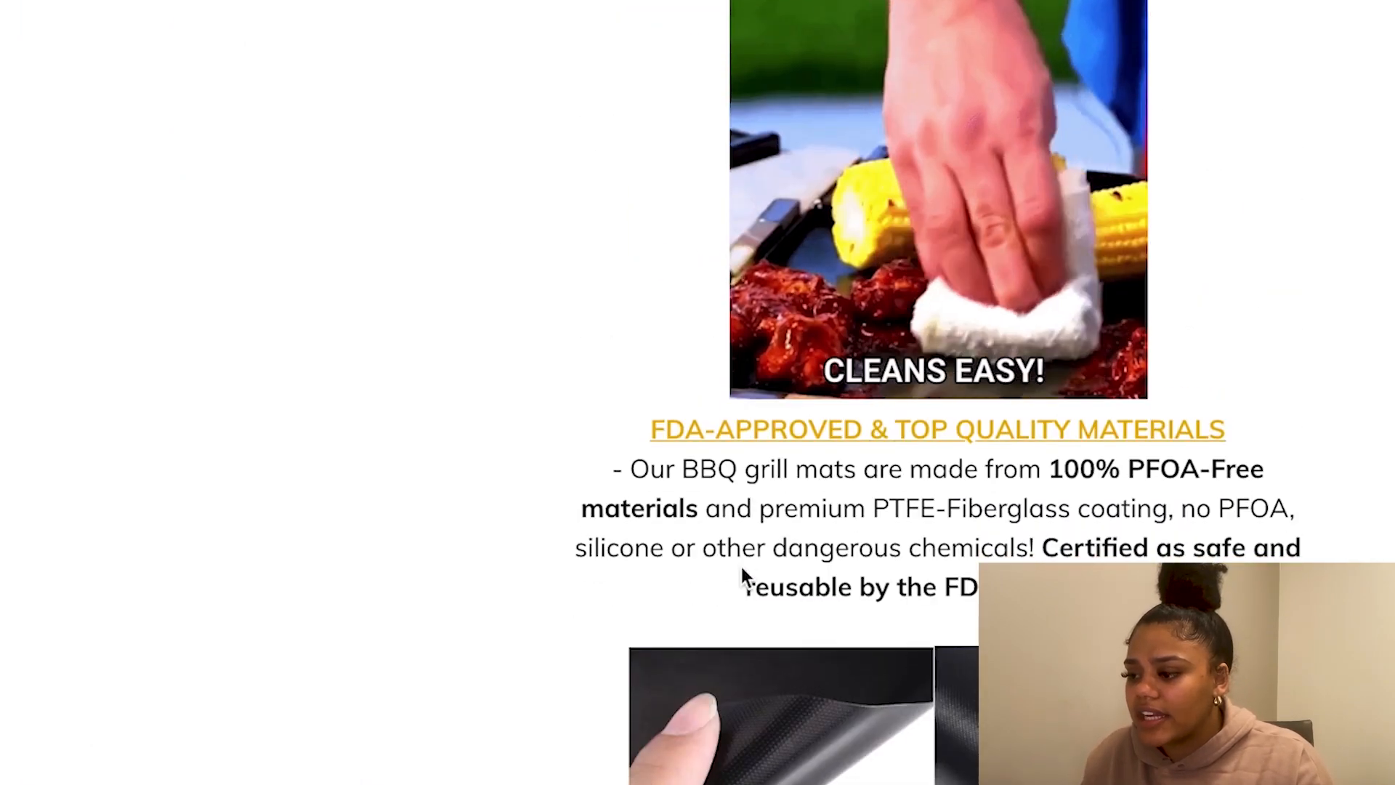
pyautogui.scroll(-1, 639, 393)
pyautogui.moveTo(637, 333); pyautogui.dragTo(1247, 340)
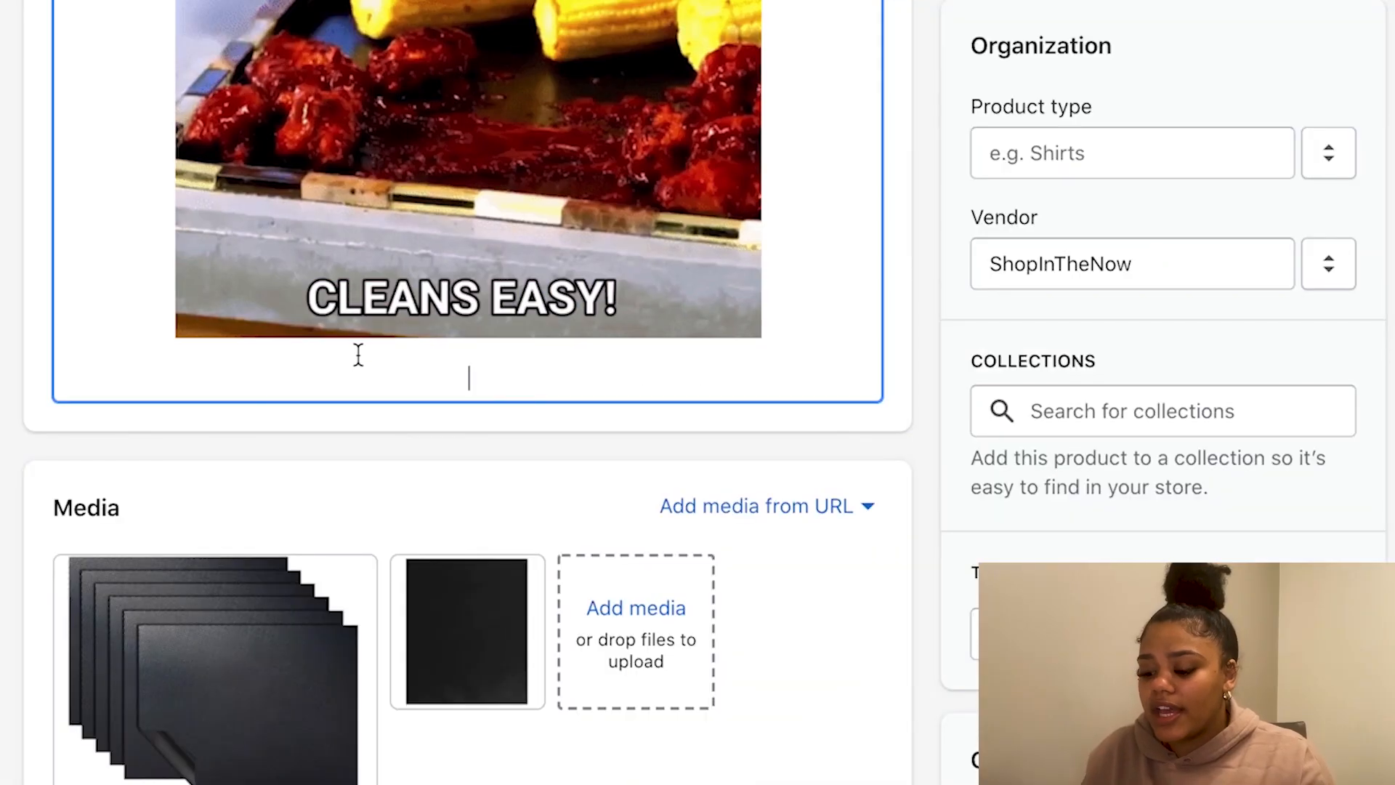
pyautogui.write('FDA-APPROVED & TOP QUALITY MATERIALS')
pyautogui.scroll(-2, 436, 349)
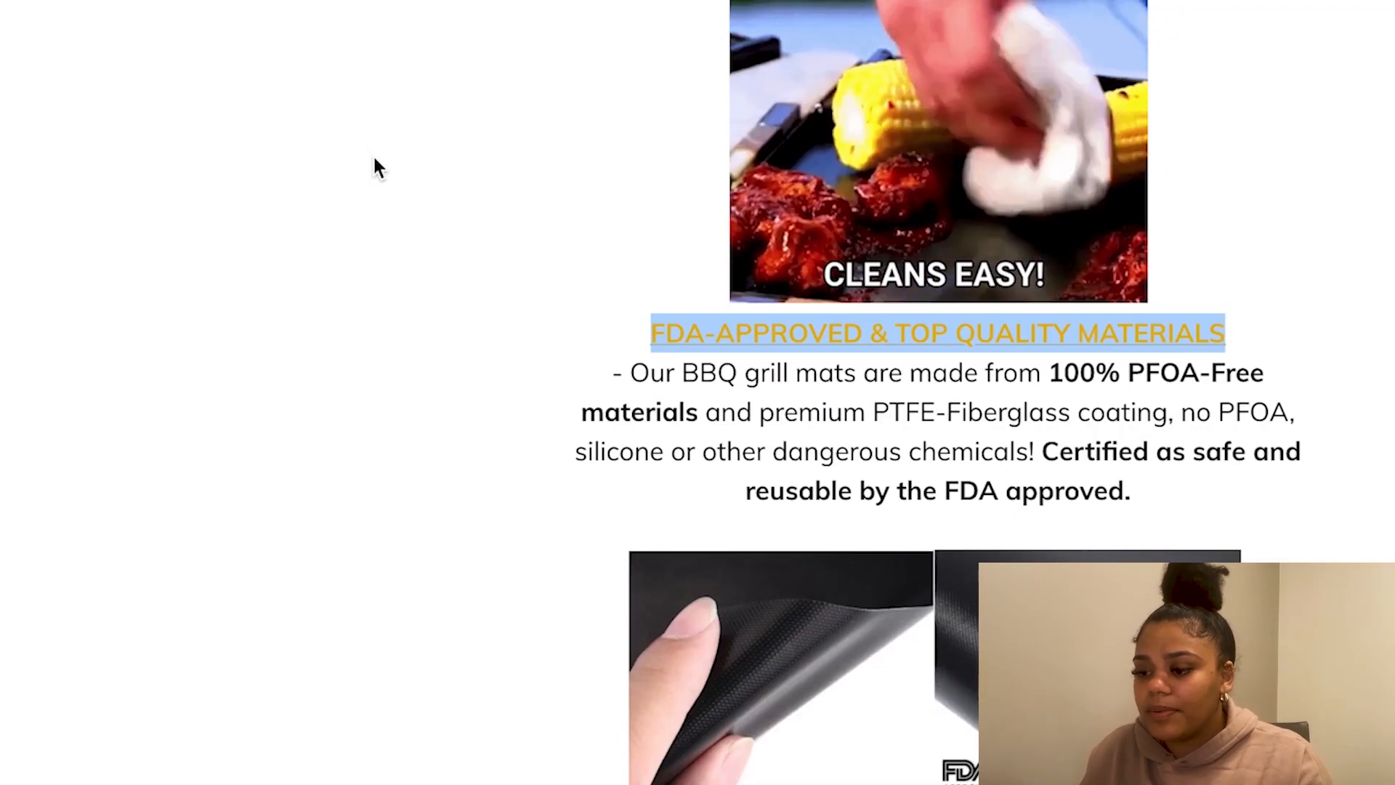
pyautogui.moveTo(630, 373); pyautogui.dragTo(841, 477)
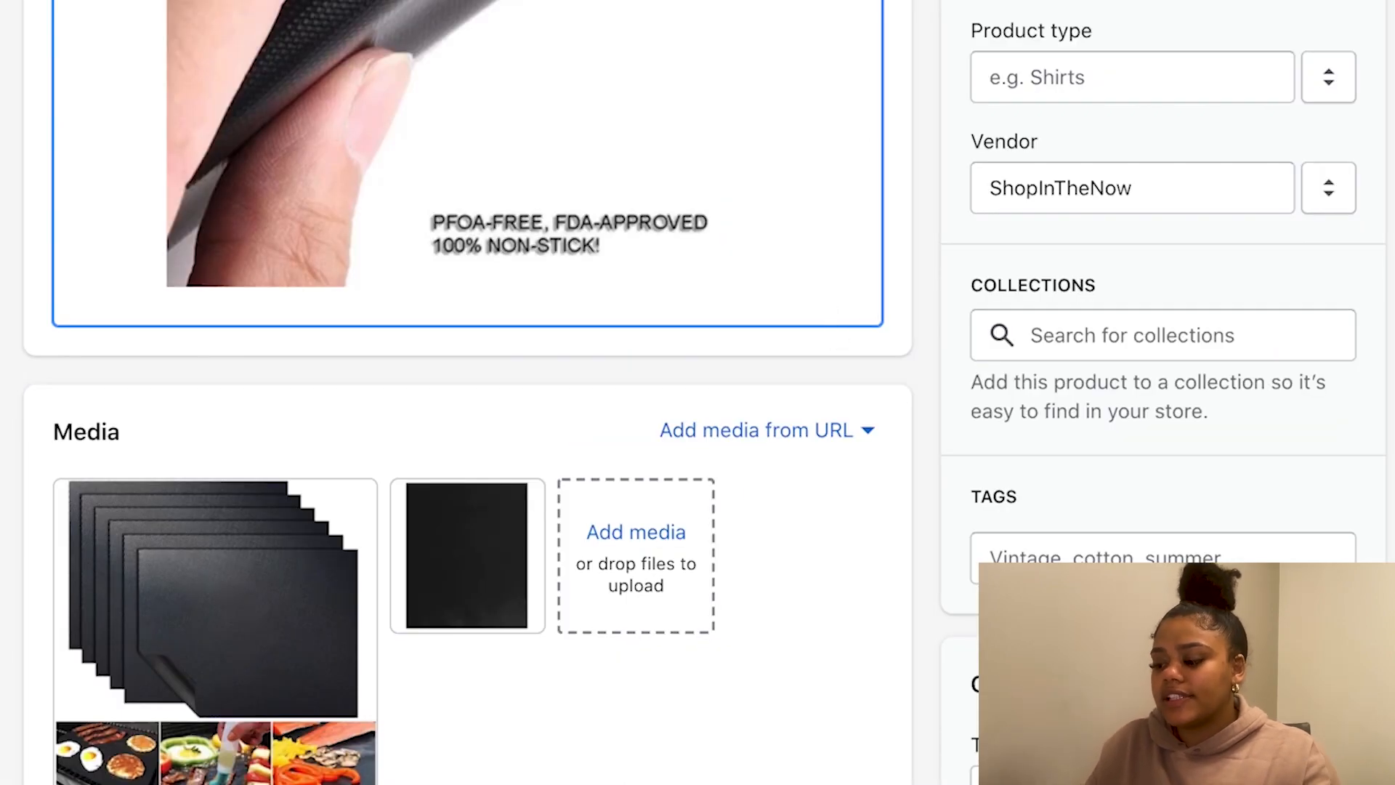
# - Add a left-aligned "Specifications" line below the non-stick mat image, leaving blank space between them
pyautogui.press('Return')
pyautogui.press('Return')
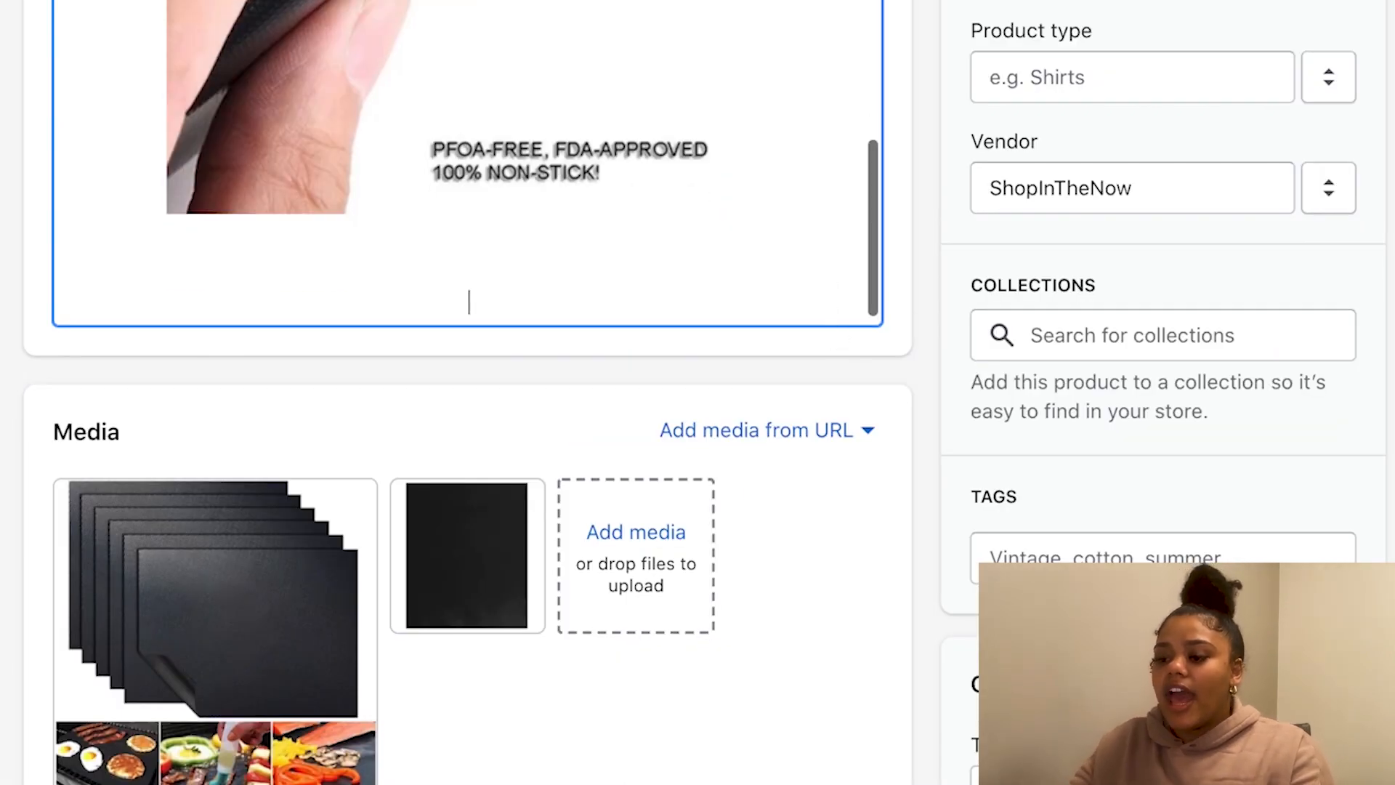
pyautogui.scroll(10, 748, 613)
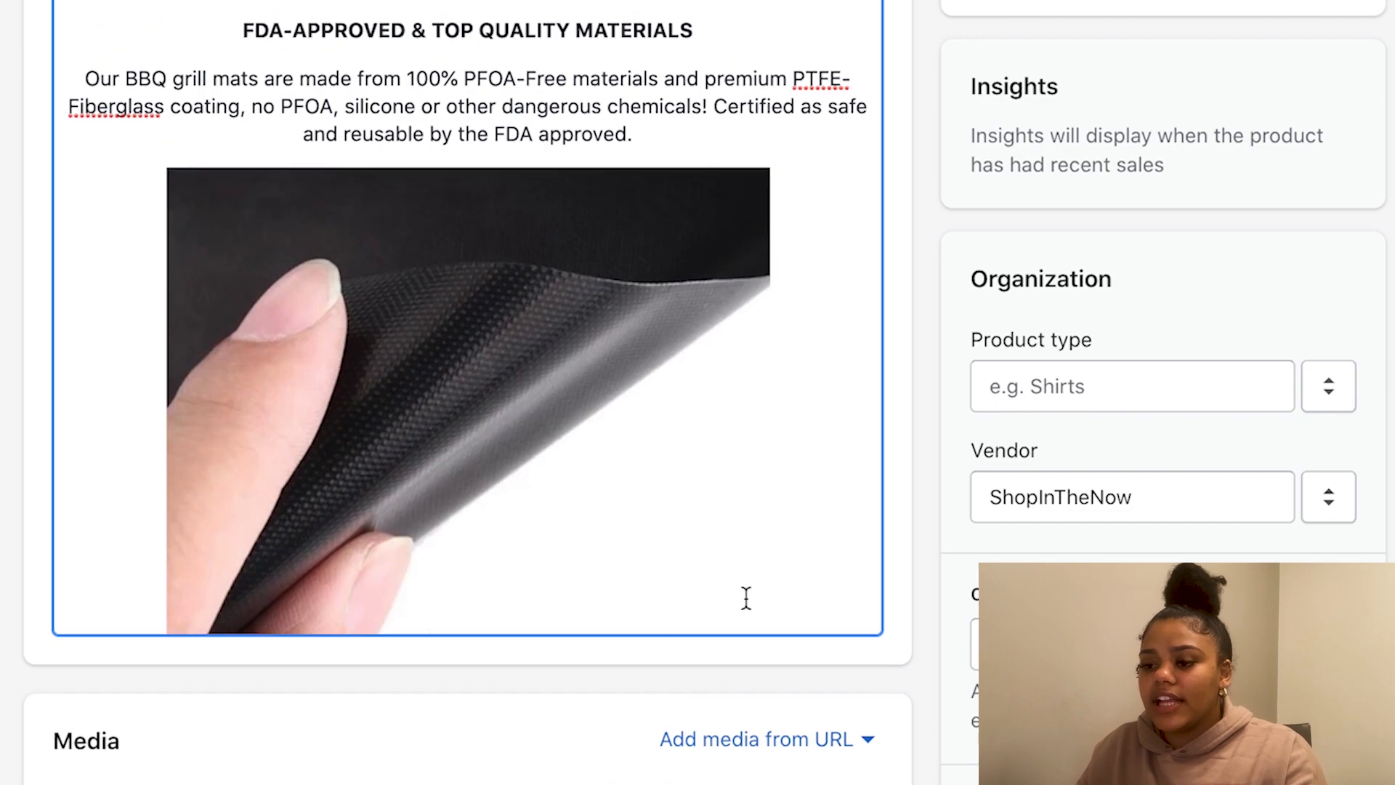
pyautogui.scroll(-1, 958, 298)
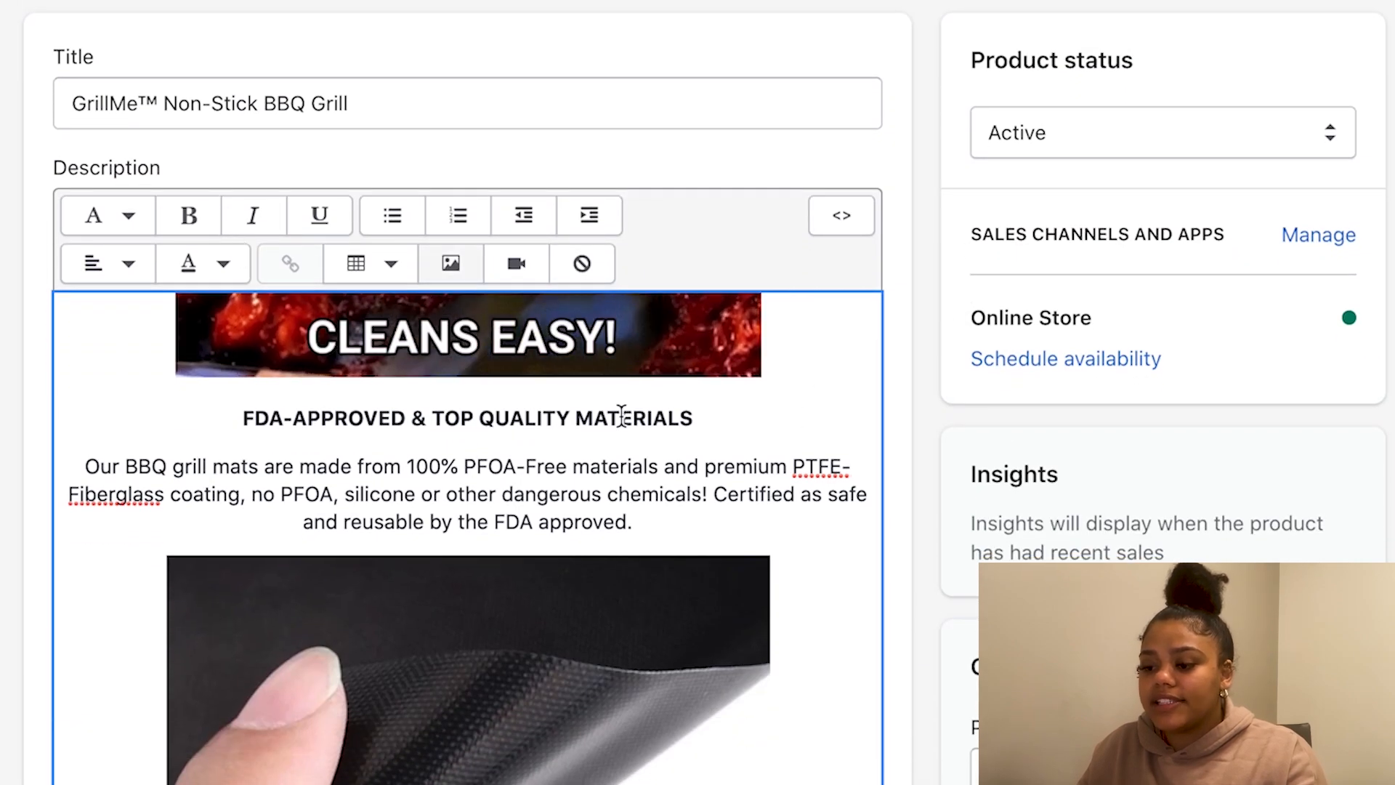
pyautogui.scroll(-10, 621, 418)
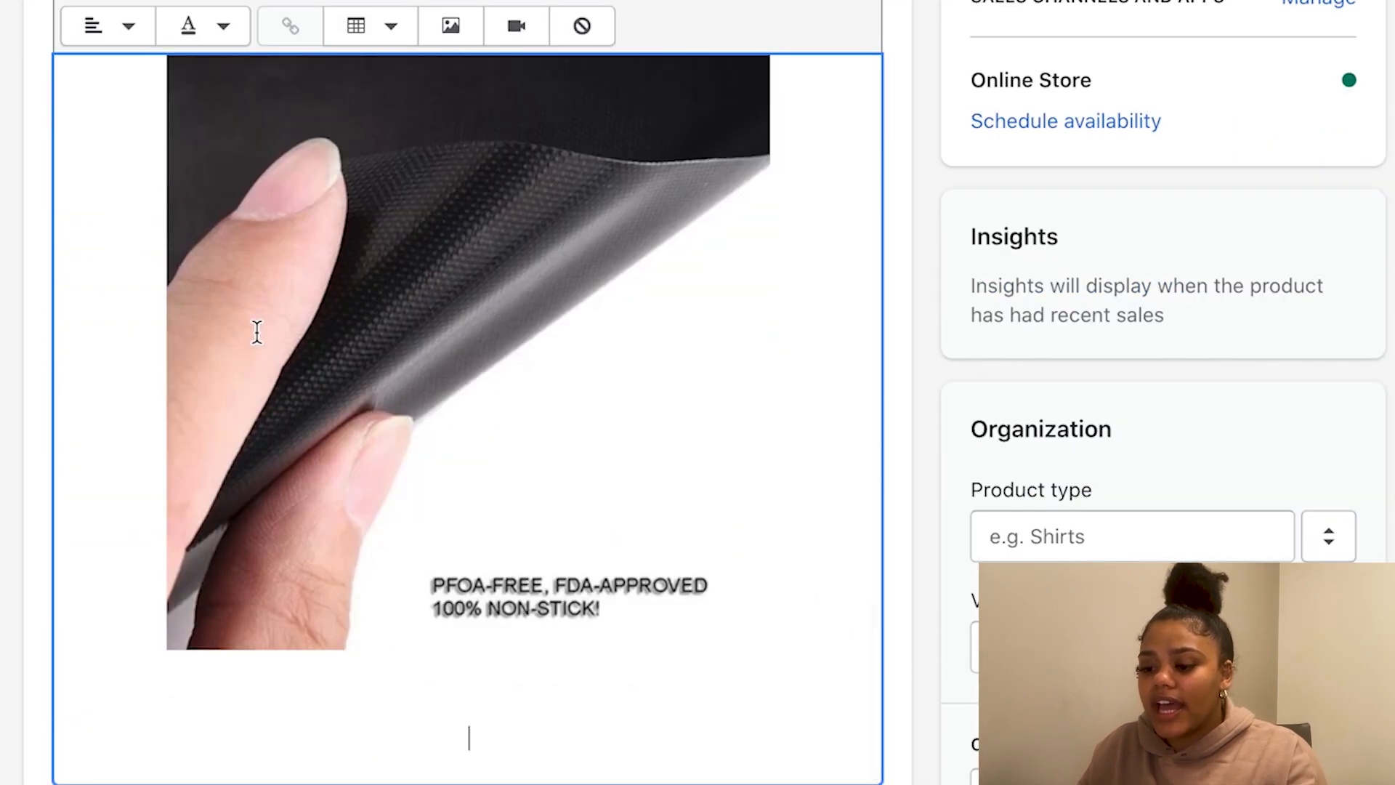
pyautogui.click(114, 31)
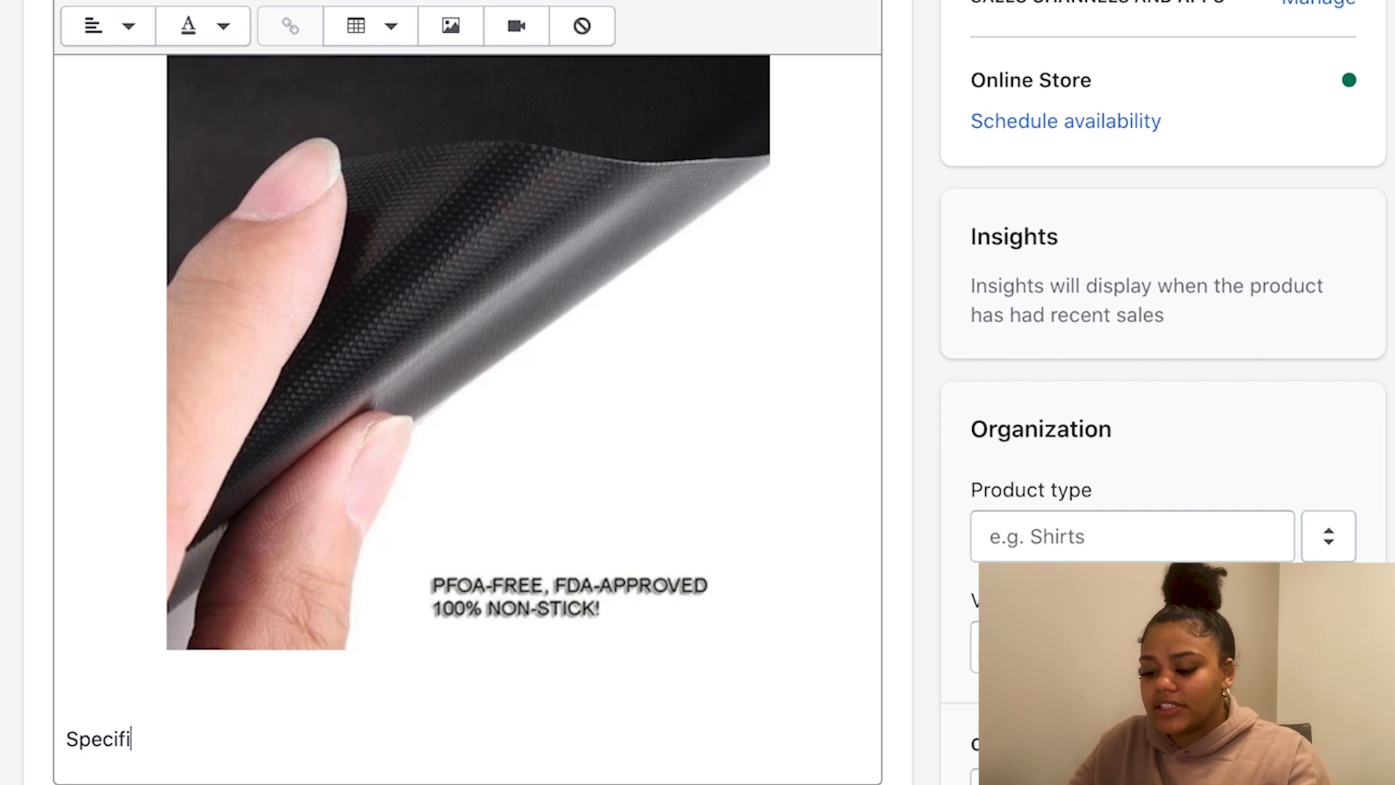
pyautogui.write('tions')
pyautogui.press('Return')
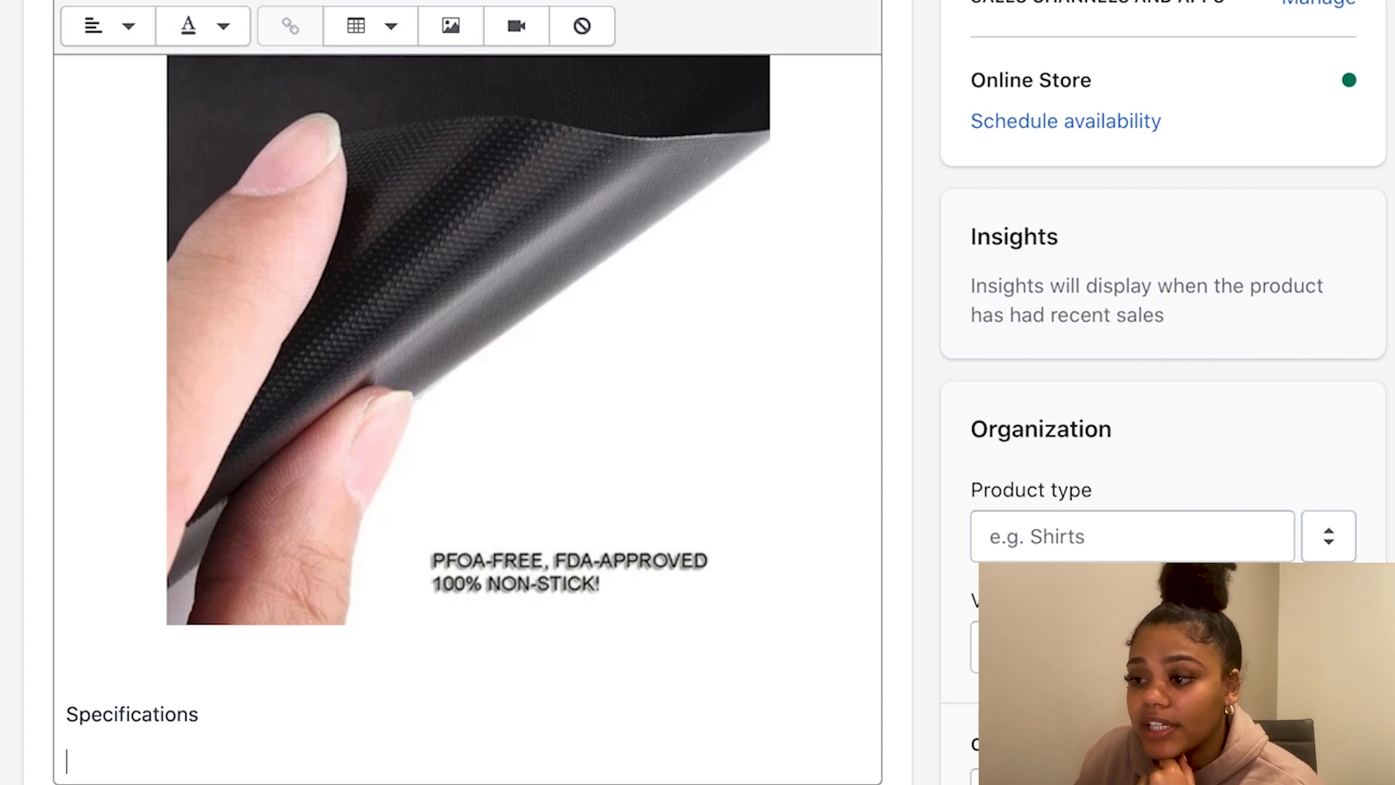
# - Copy the reference page's specification lines from Material through Color under "Specifications" and format them as a list
pyautogui.click(419, 2)
pyautogui.scroll(-7, 622, 551)
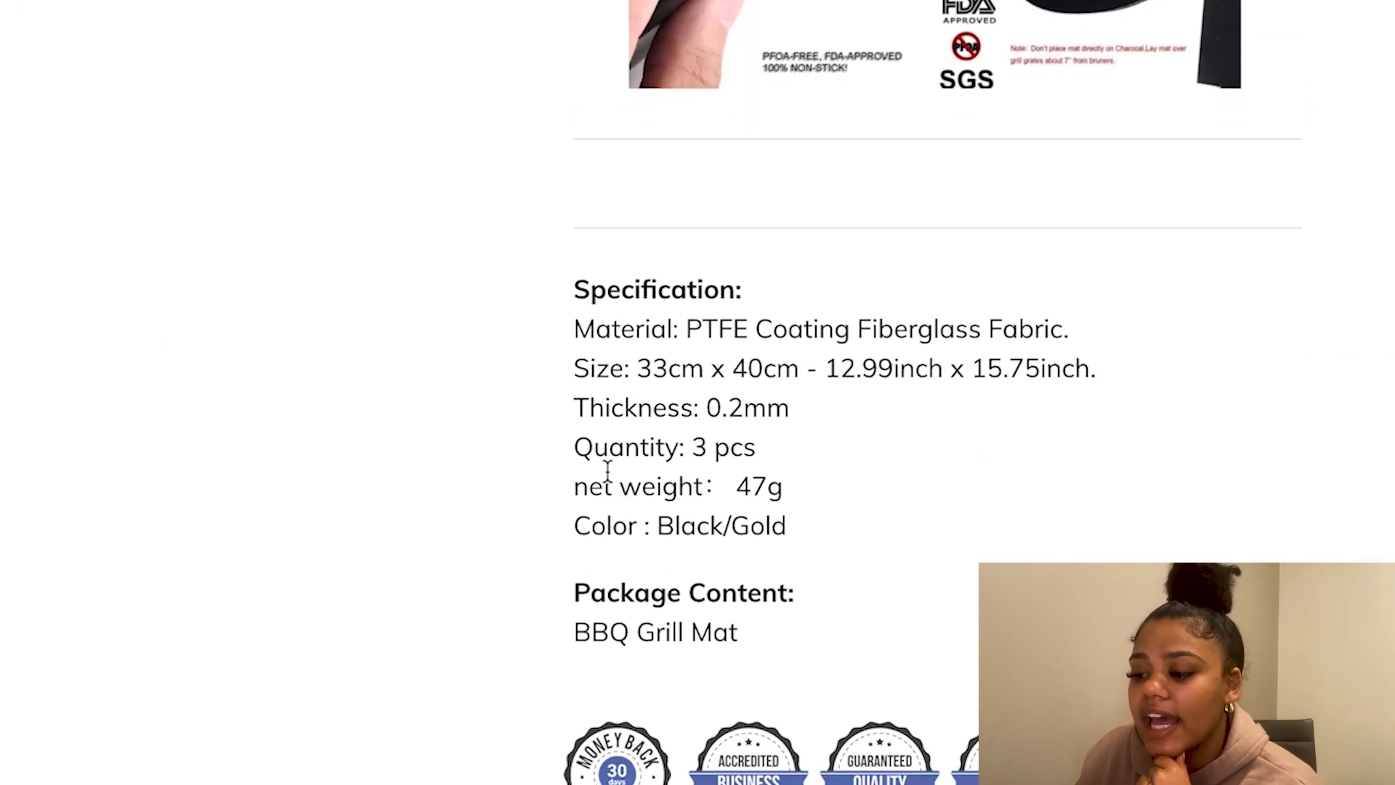
pyautogui.moveTo(577, 320); pyautogui.dragTo(656, 478)
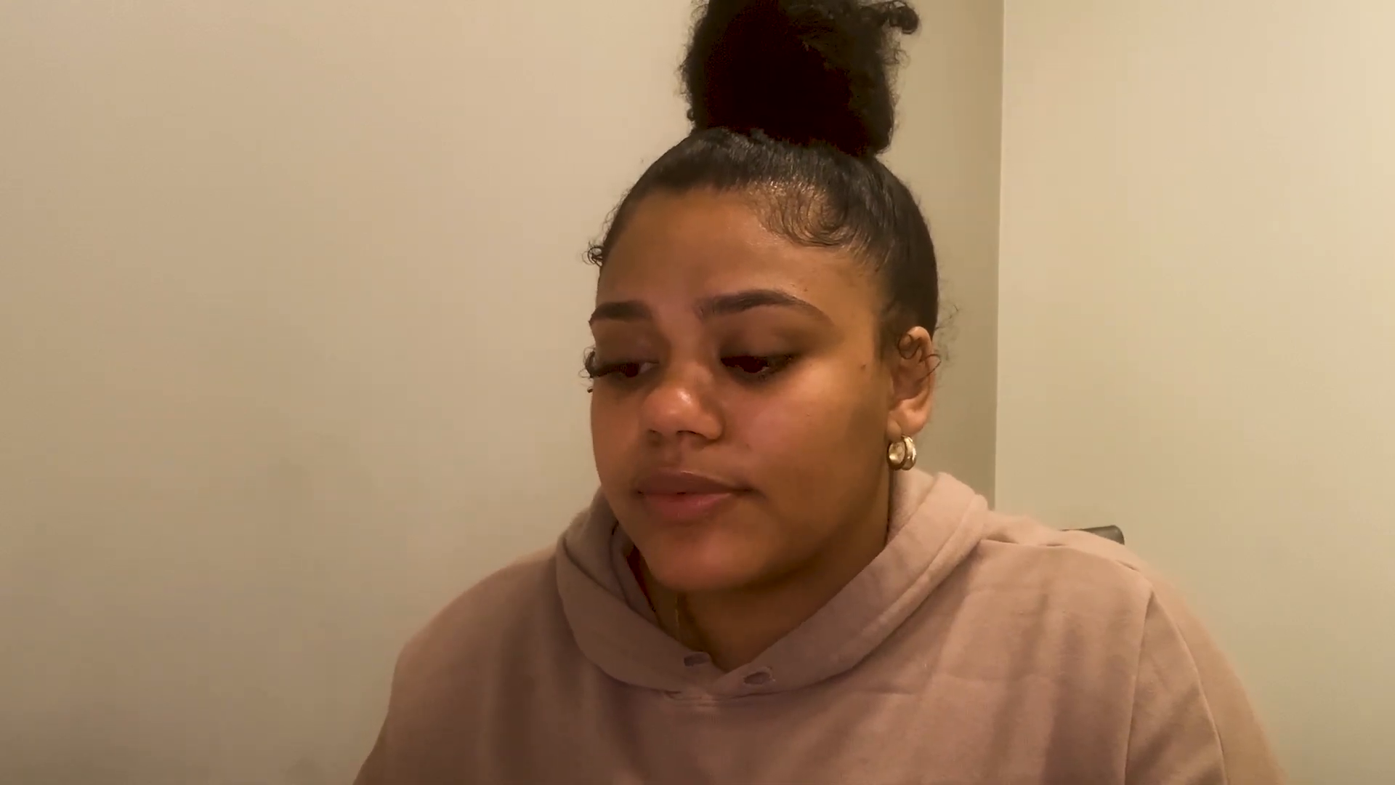
pyautogui.moveTo(313, 639); pyautogui.dragTo(414, 719)
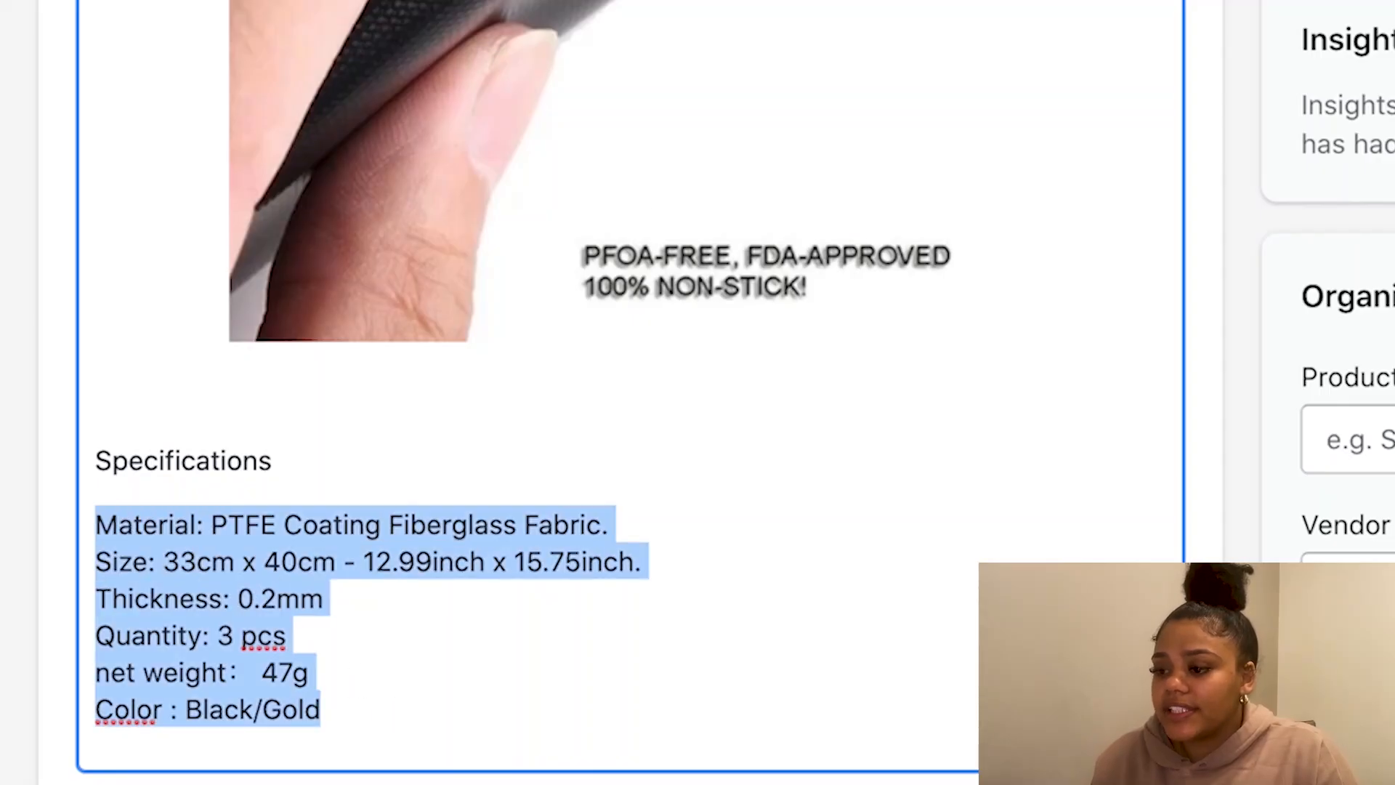
pyautogui.press('super+shift+7')
pyautogui.press('super+shift+8')
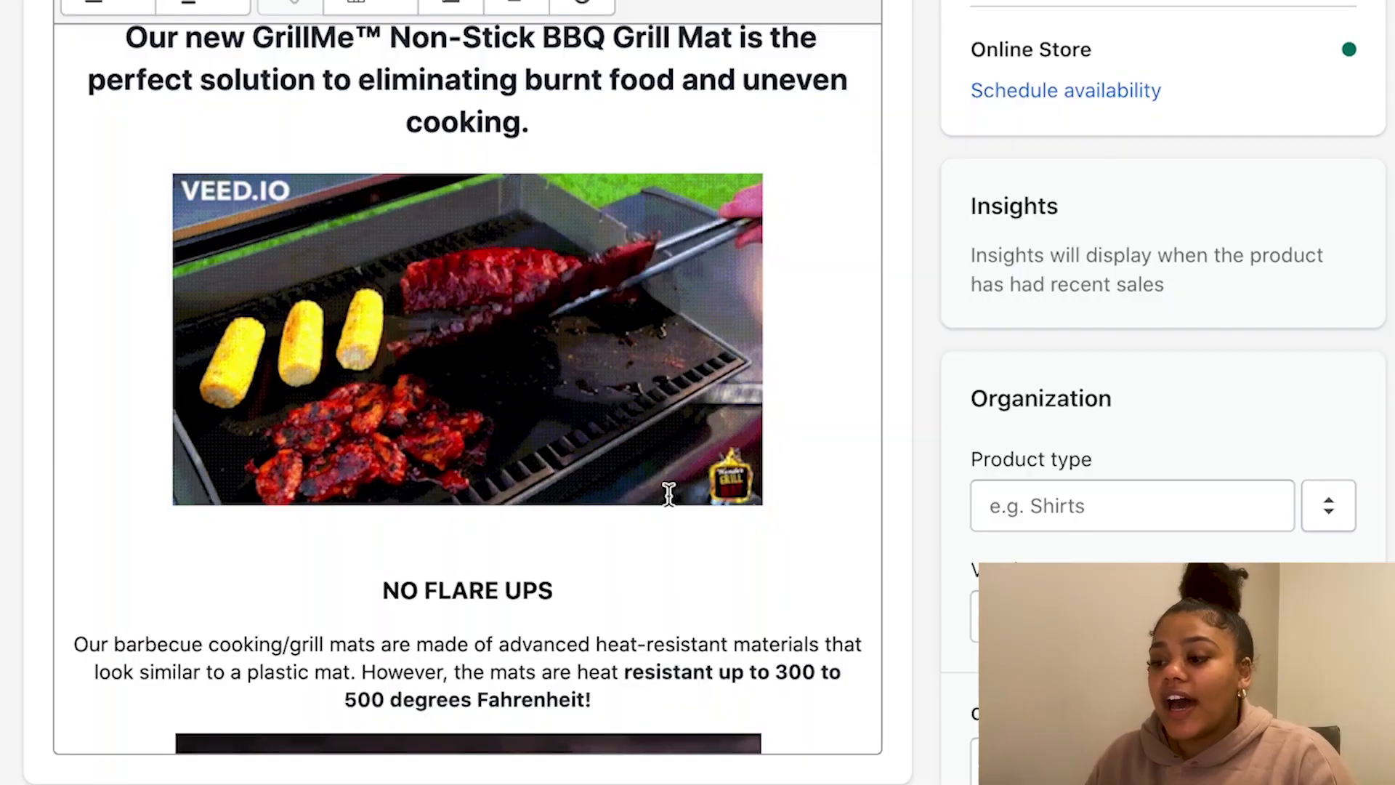
# - Review the finished description from the RATED #1 headline through the NO FLARE UPS, easy cleaning and FDA-approved sections
pyautogui.scroll(4, 665, 493)
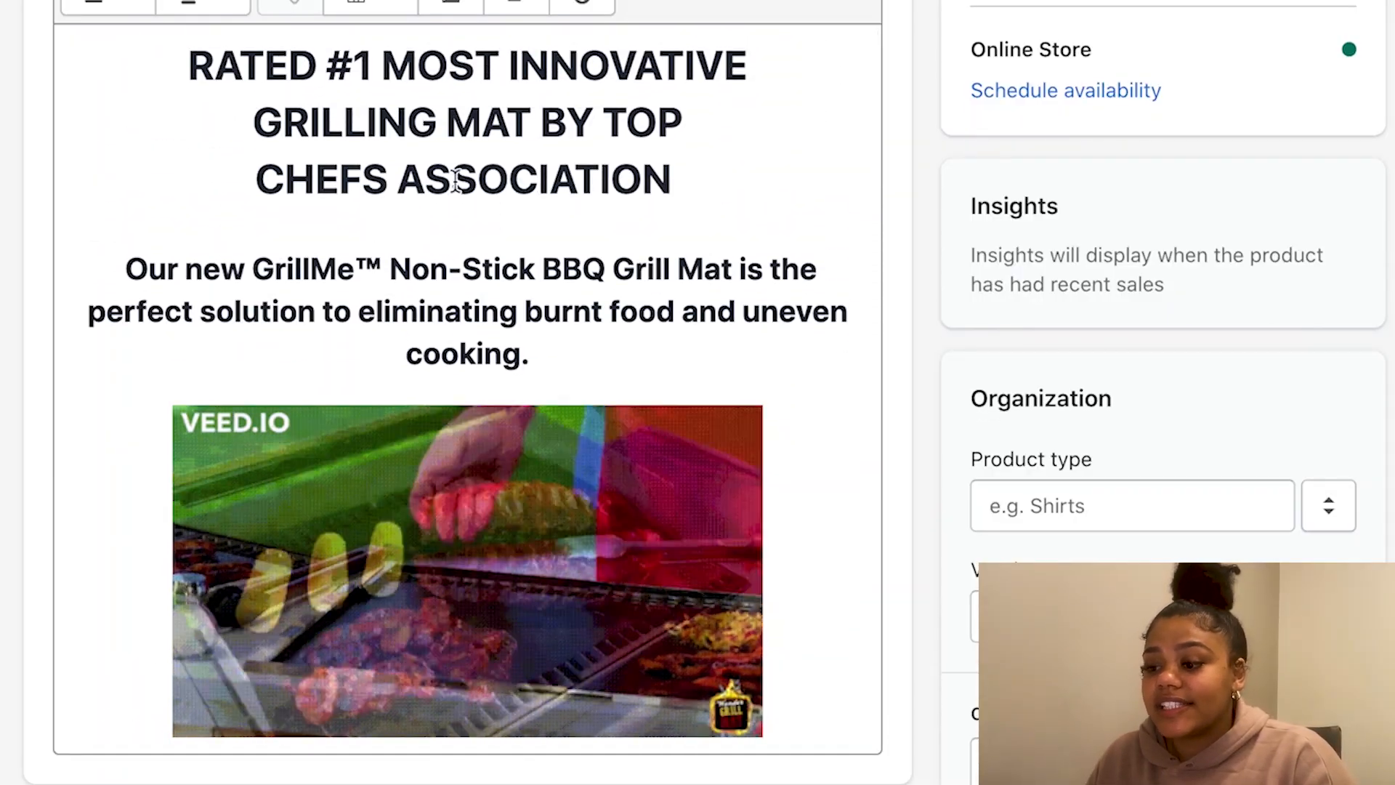
pyautogui.click(128, 270)
pyautogui.keyDown('shift'); pyautogui.click(576, 346); pyautogui.keyUp('shift')
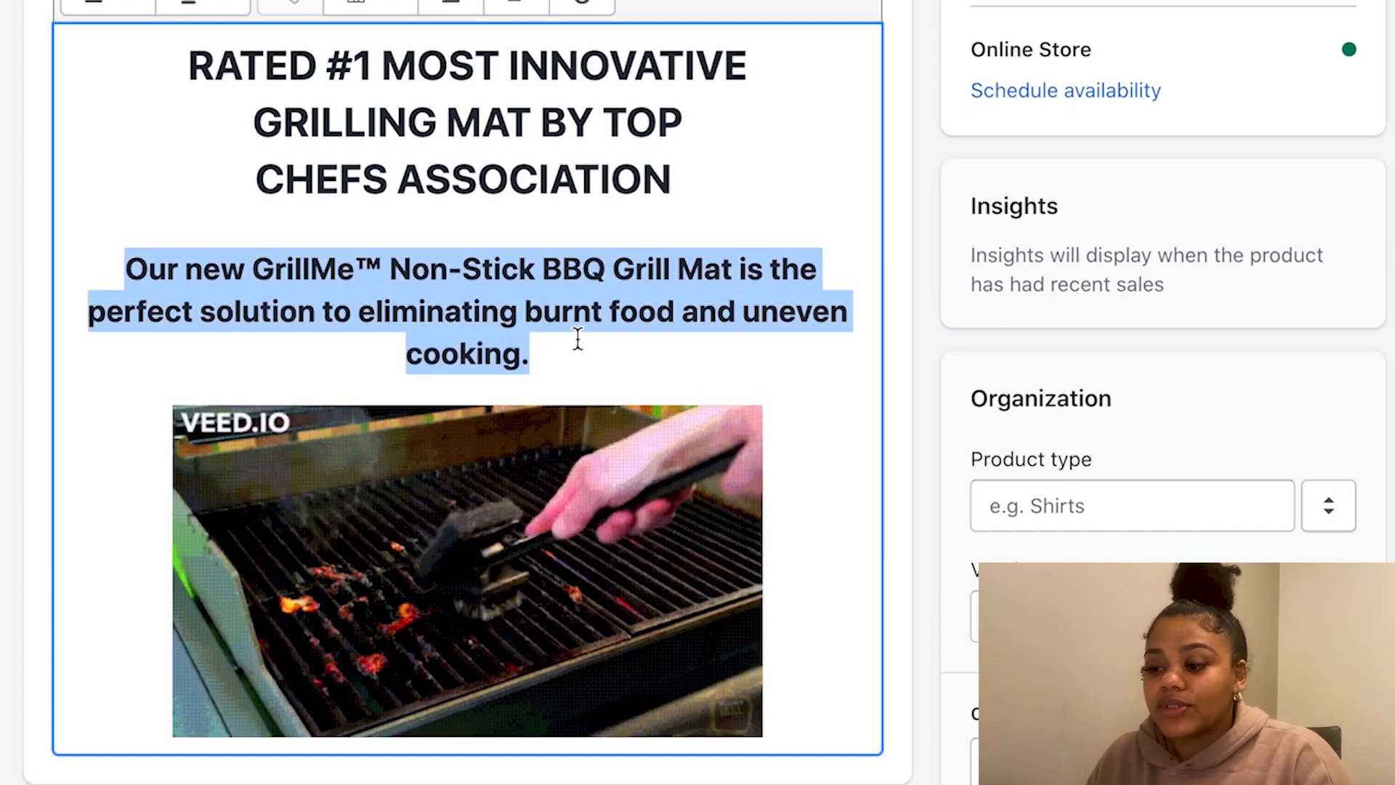
pyautogui.scroll(-6, 576, 463)
pyautogui.scroll(1, 574, 459)
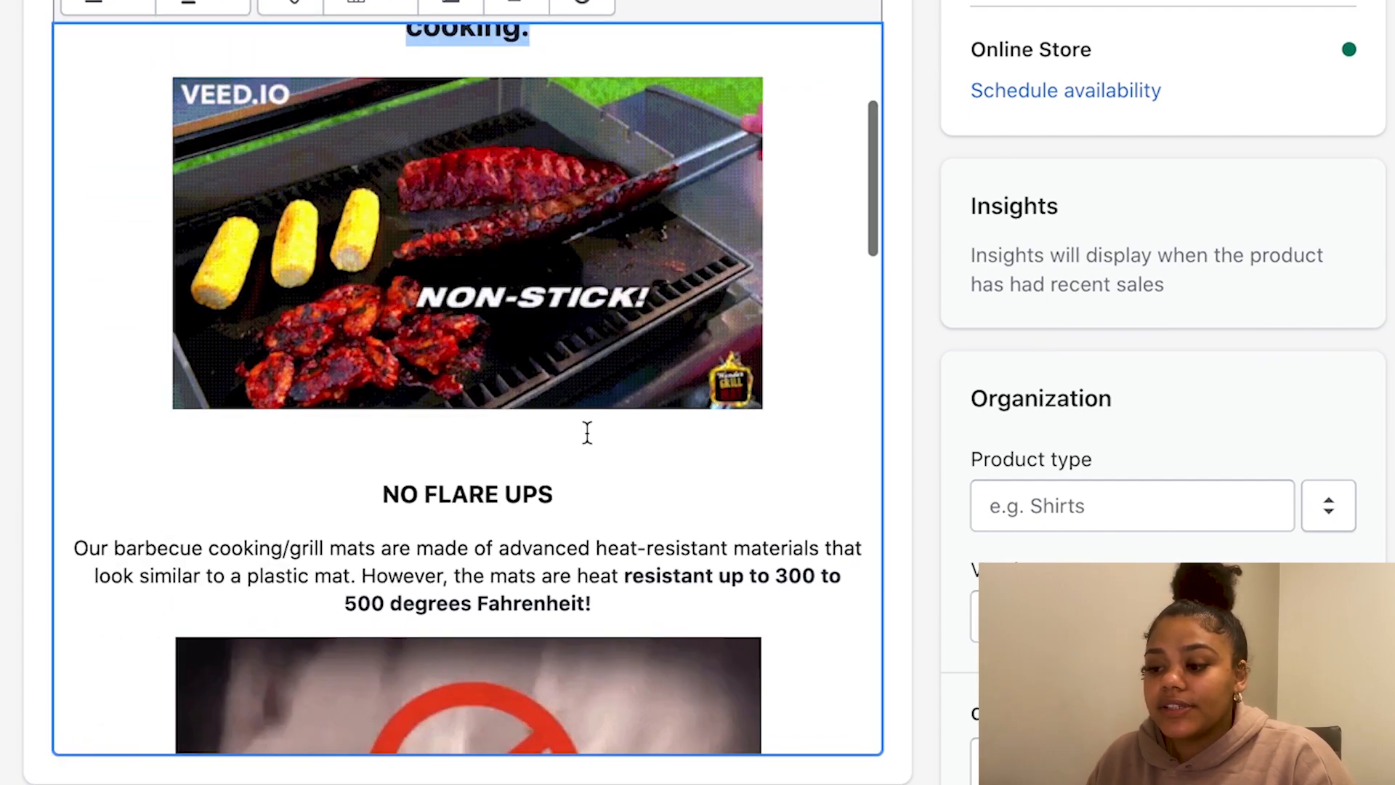
pyautogui.scroll(-1, 427, 452)
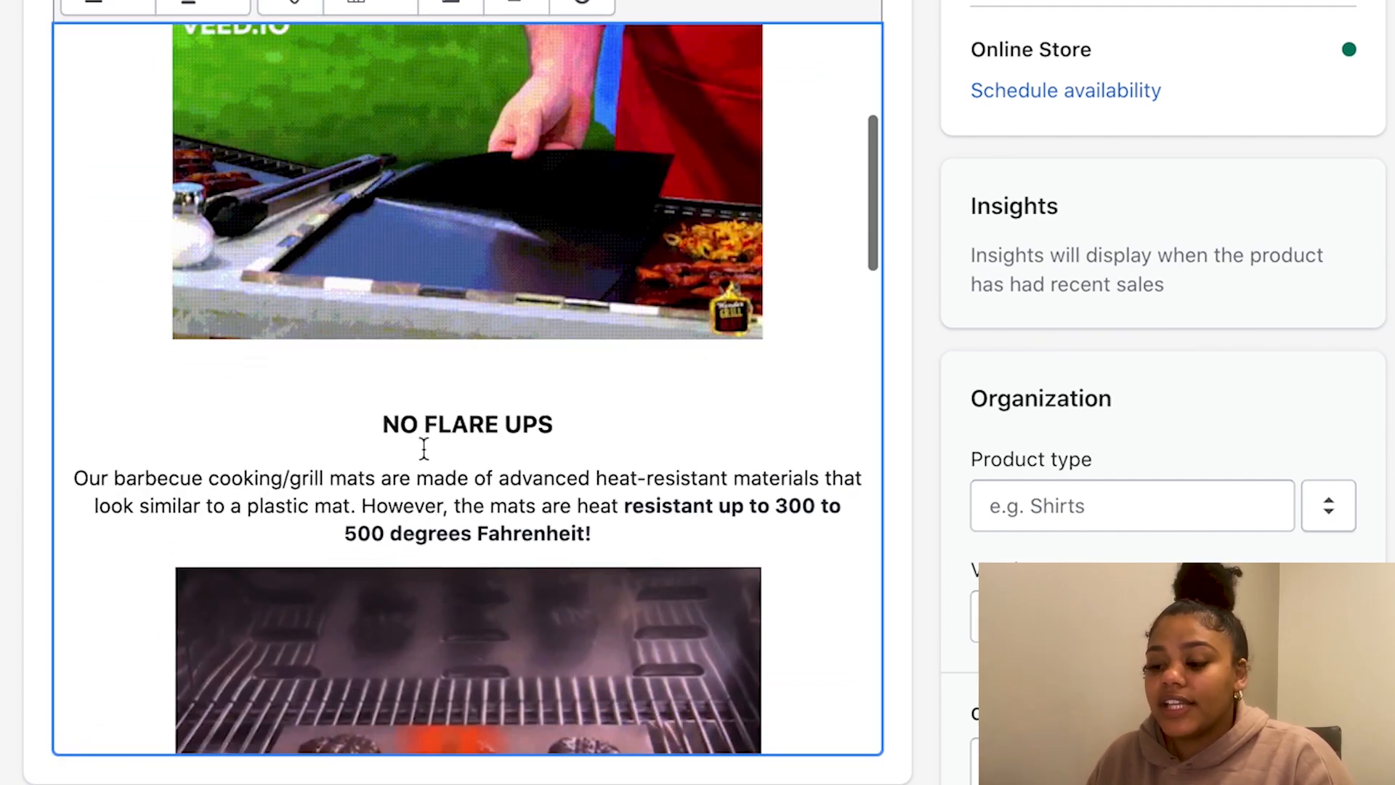
pyautogui.moveTo(376, 424); pyautogui.dragTo(534, 439)
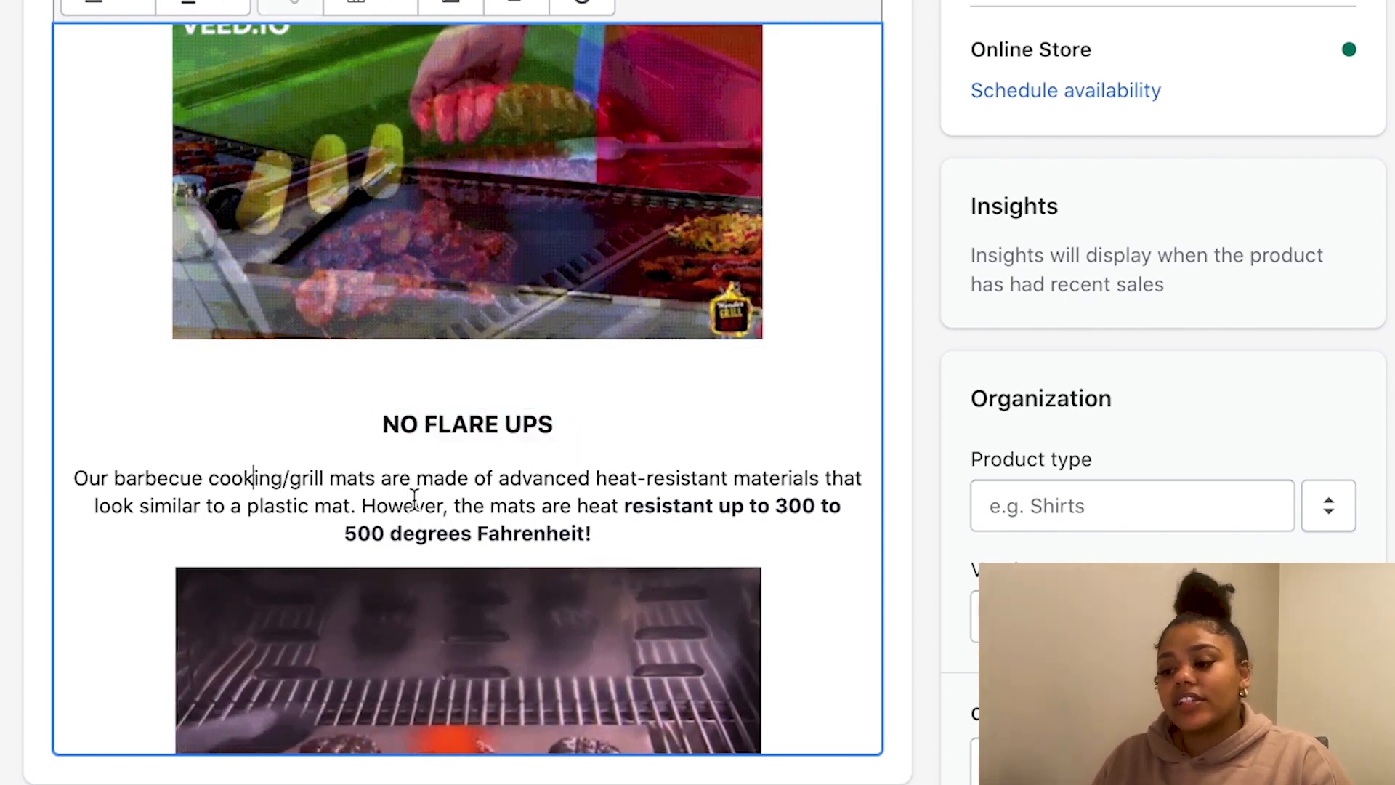
pyautogui.keyDown('shift'); pyautogui.click(482, 517); pyautogui.keyUp('shift')
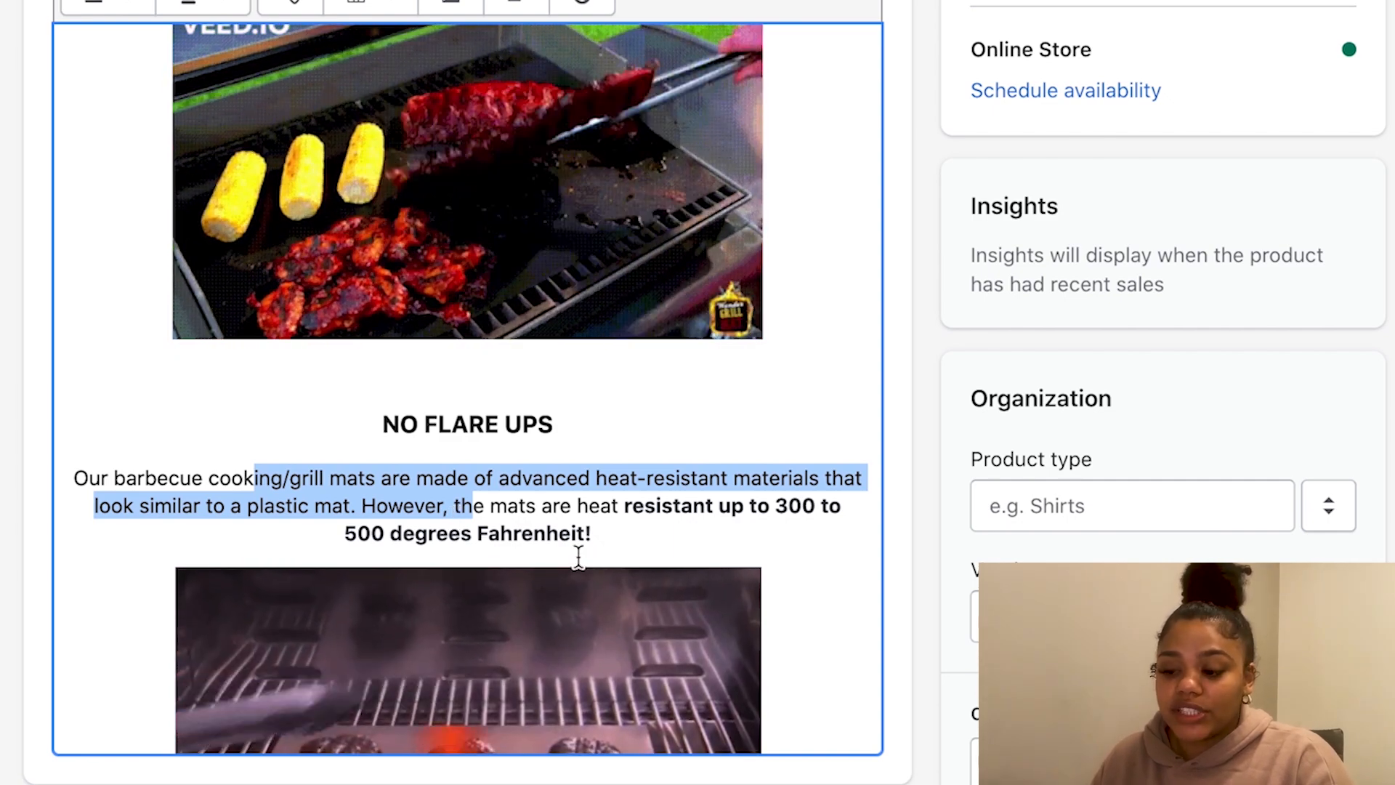
pyautogui.scroll(-3, 578, 558)
pyautogui.scroll(-5, 294, 498)
pyautogui.scroll(-5, 455, 453)
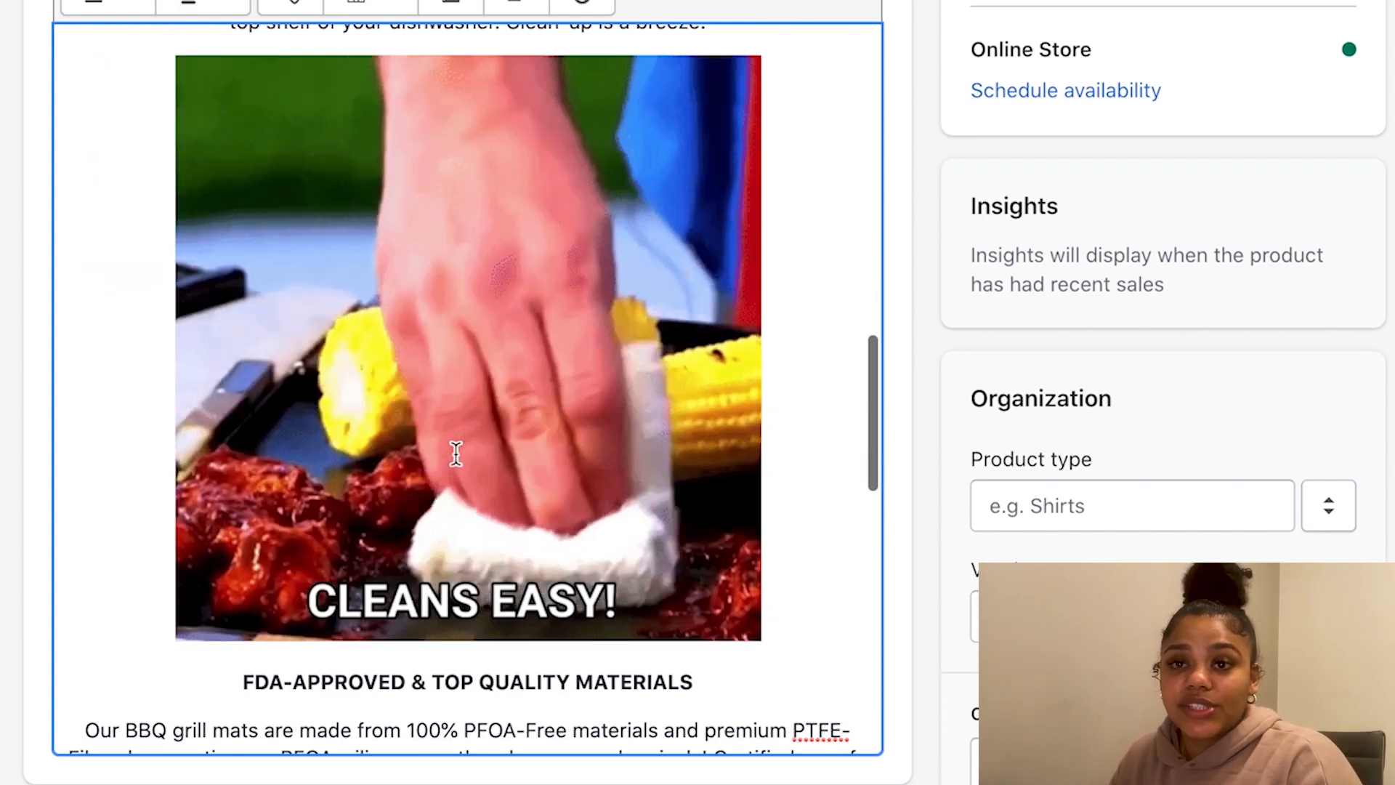